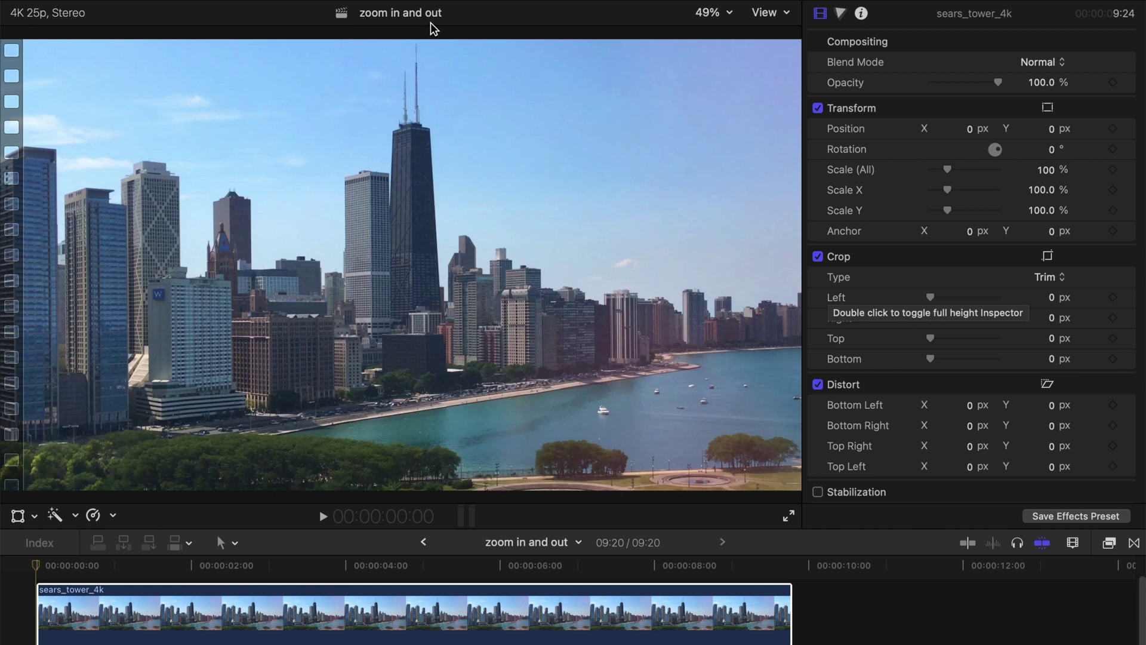
Step: Try a trial scale animation on sears_tower_4k with 110% at its start, then play it
click(43, 590)
mouse_move(48, 574)
mouse_down()
mouse_move(675, 586)
mouse_move(99, 585)
mouse_move(36, 575)
mouse_up()
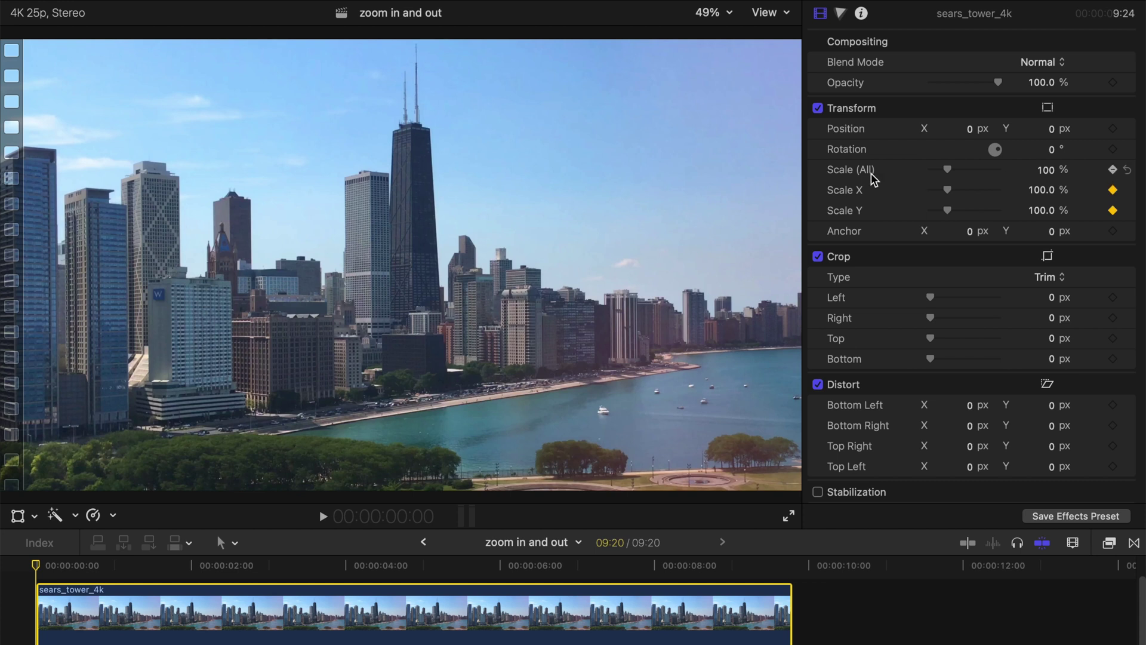
drag(36, 569, 792, 582)
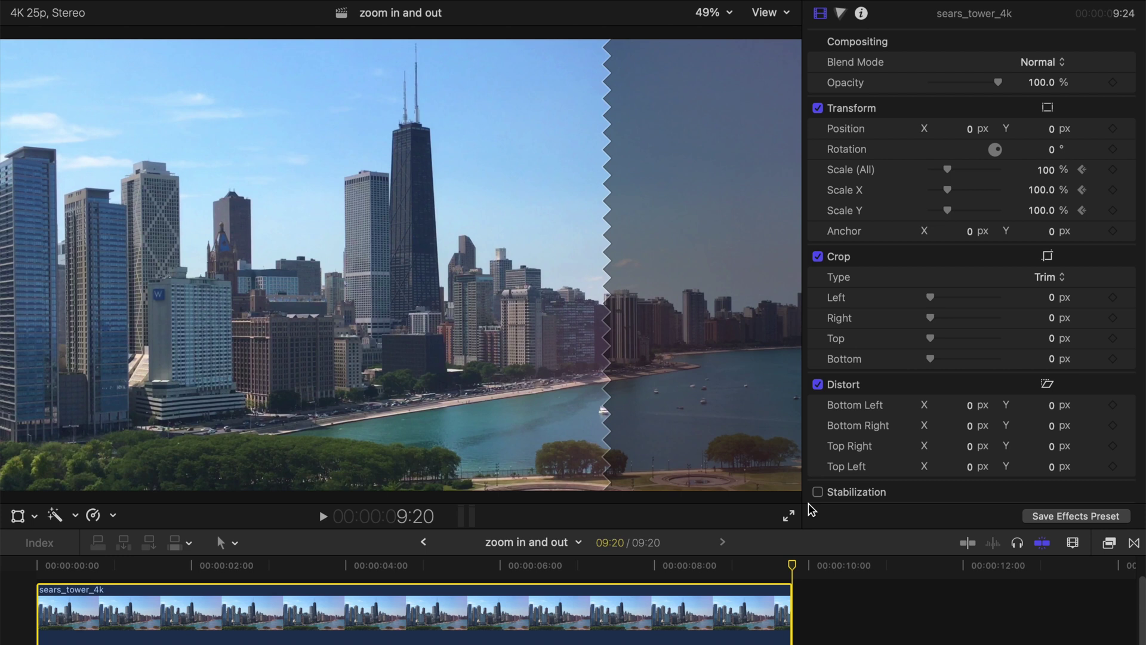
key(Left)
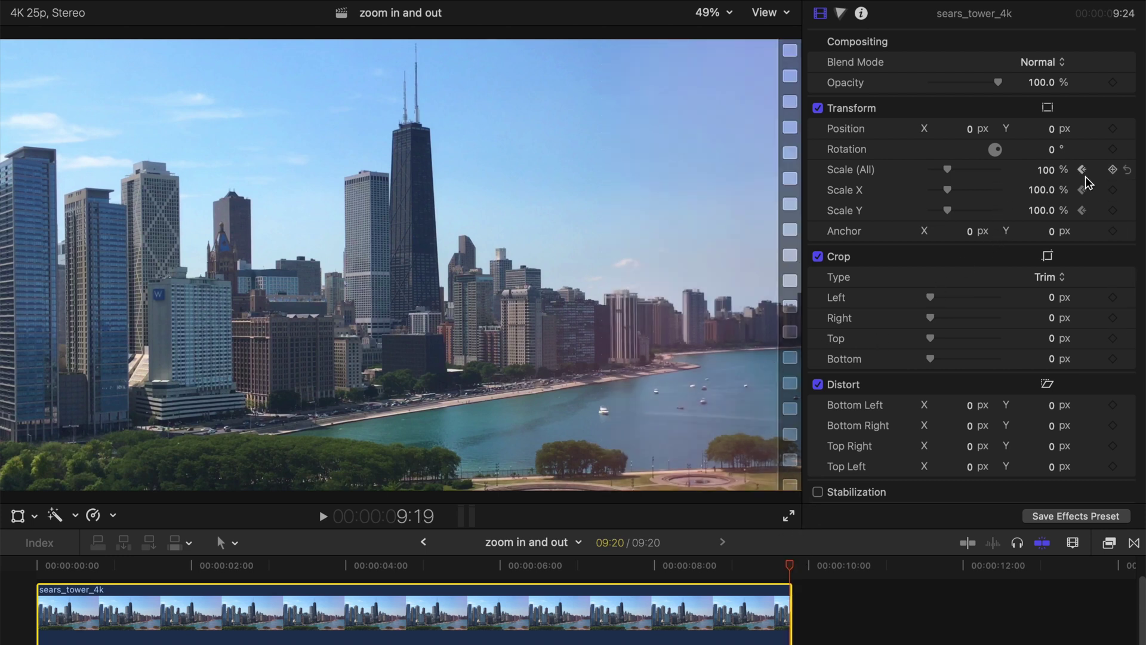
click(1114, 169)
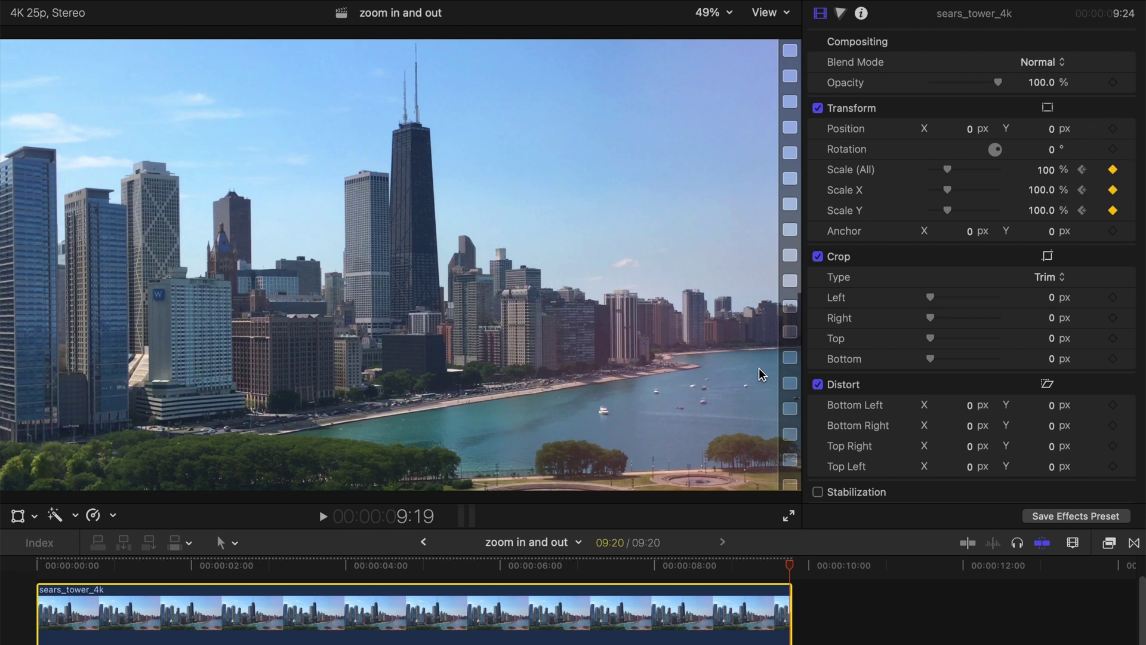
drag(793, 567, 41, 591)
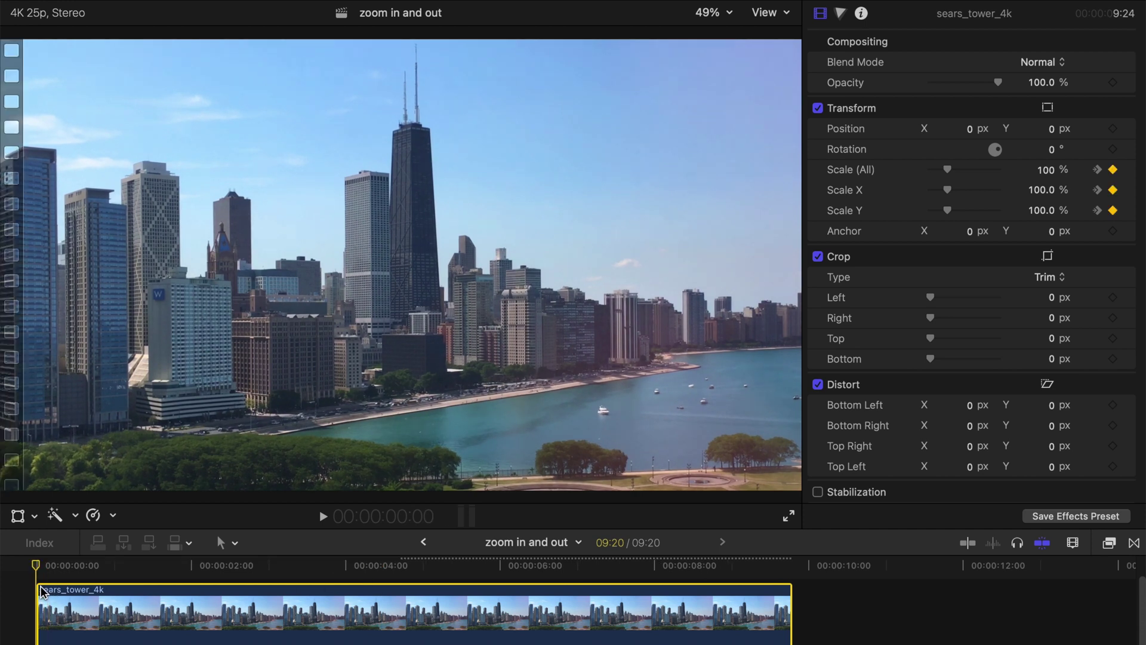
click(1045, 172)
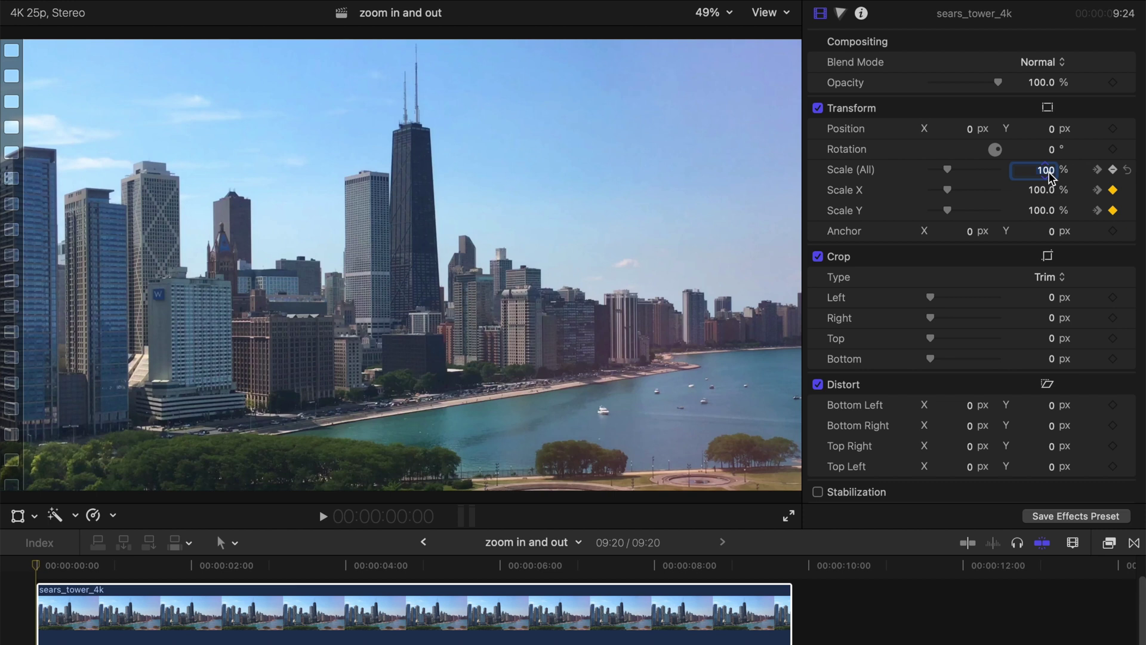
text(110)
key(Return)
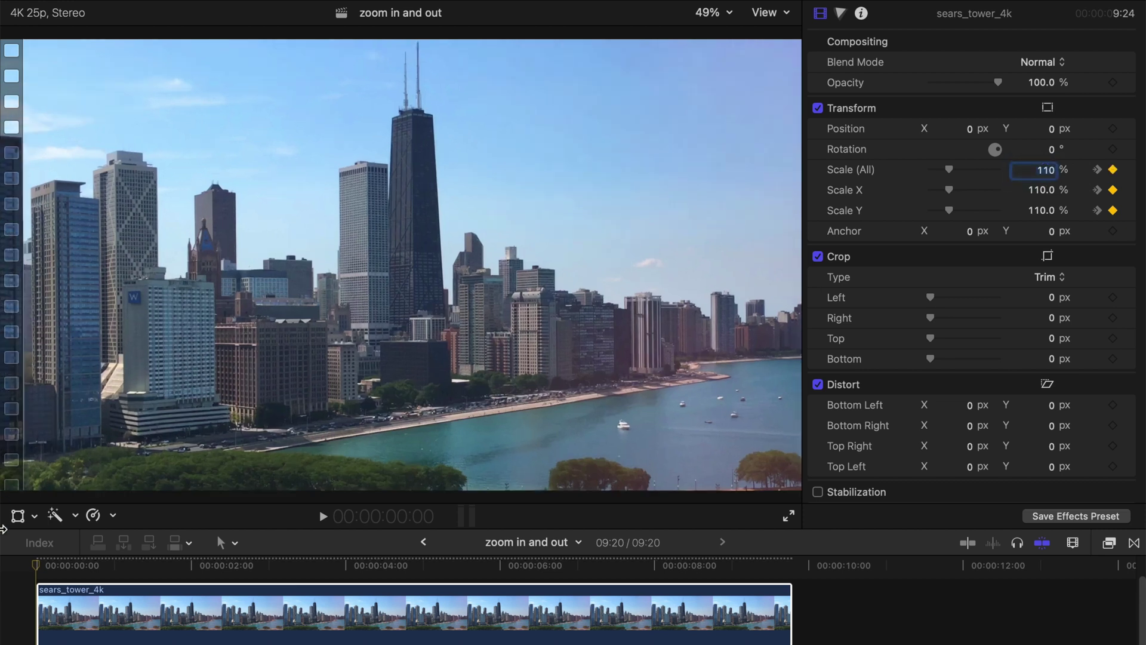
click(13, 564)
key(space)
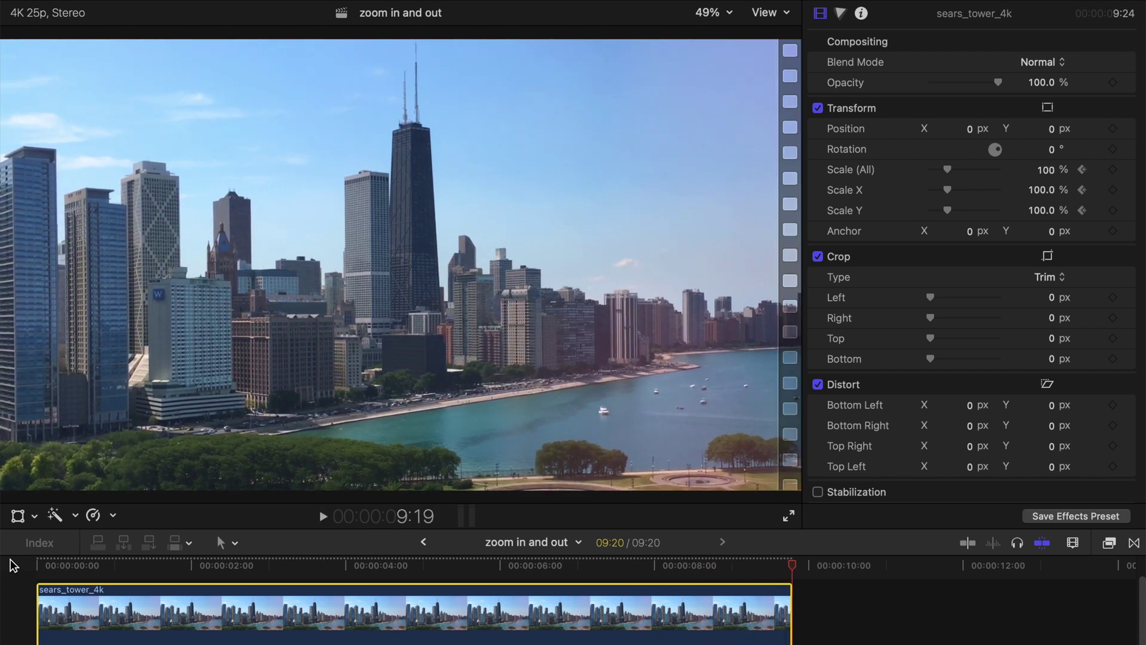
Step: Reset Scale to remove its keyframes and drag the clip's end edge toward 3 seconds
click(774, 567)
click(1114, 169)
drag(786, 610, 267, 611)
click(49, 565)
Step: Finish the 3:00 trim, keyframe Scale at 100% at the start and 110% at 3:00, and preview
click(72, 627)
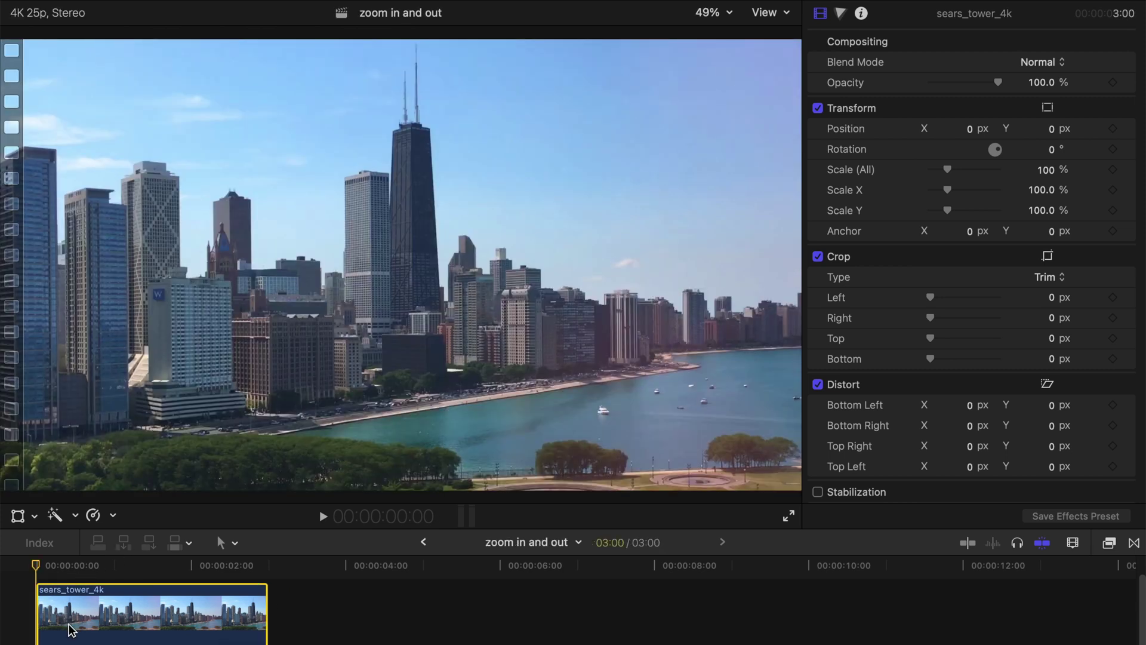
click(1113, 170)
click(1042, 173)
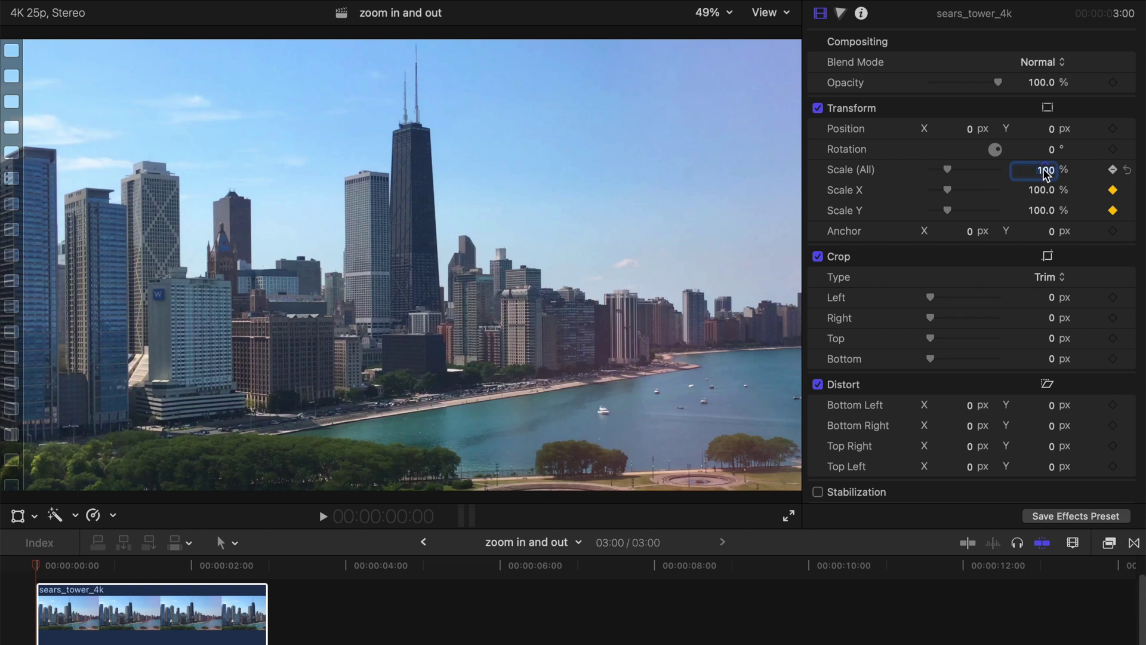
click(264, 566)
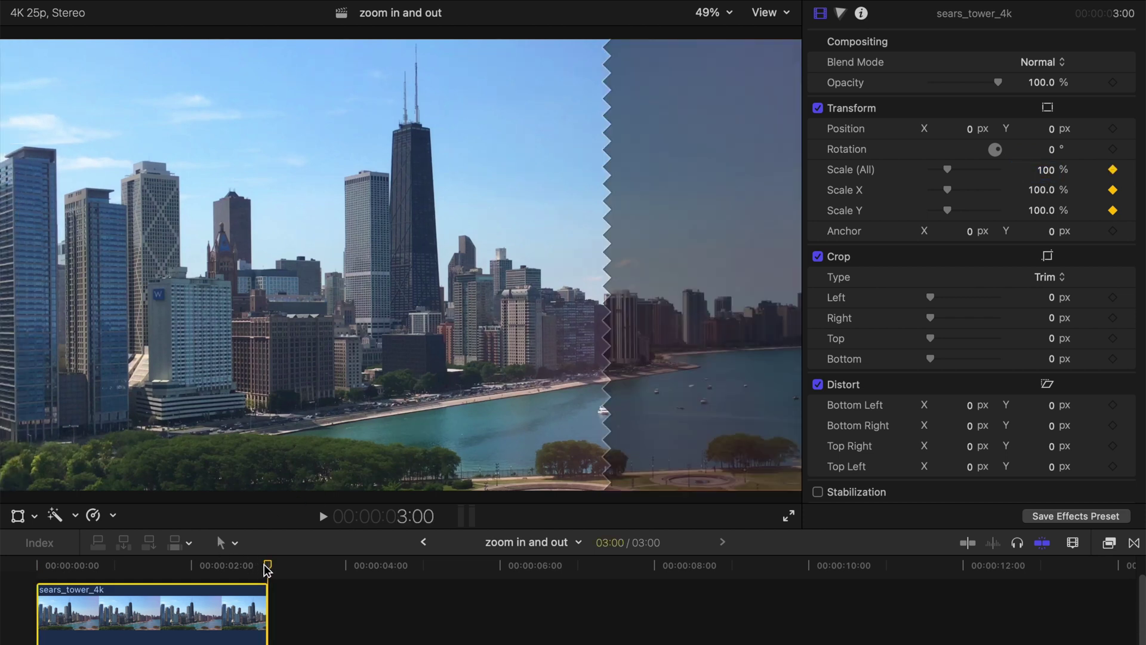
click(1043, 171)
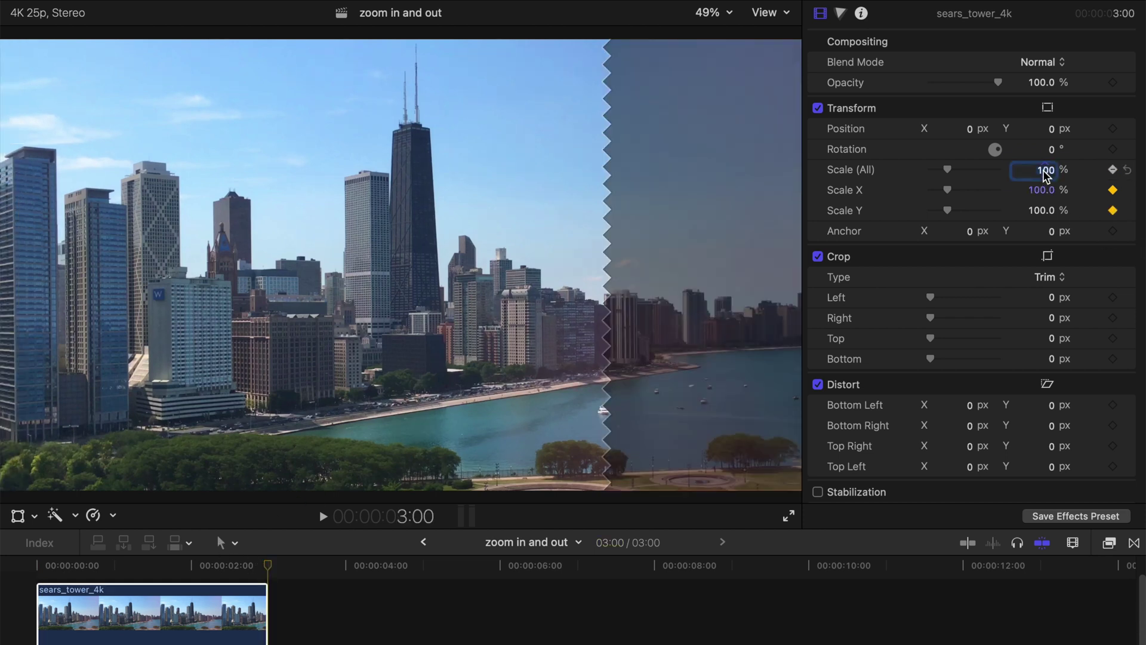
key(Return)
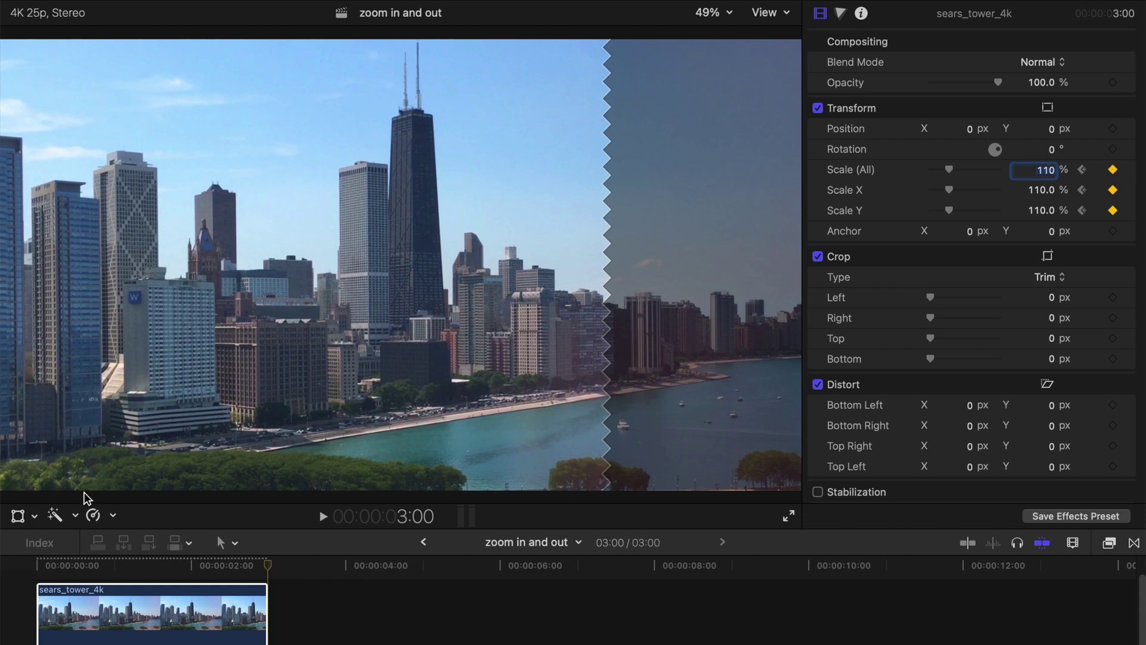
click(51, 572)
key(space)
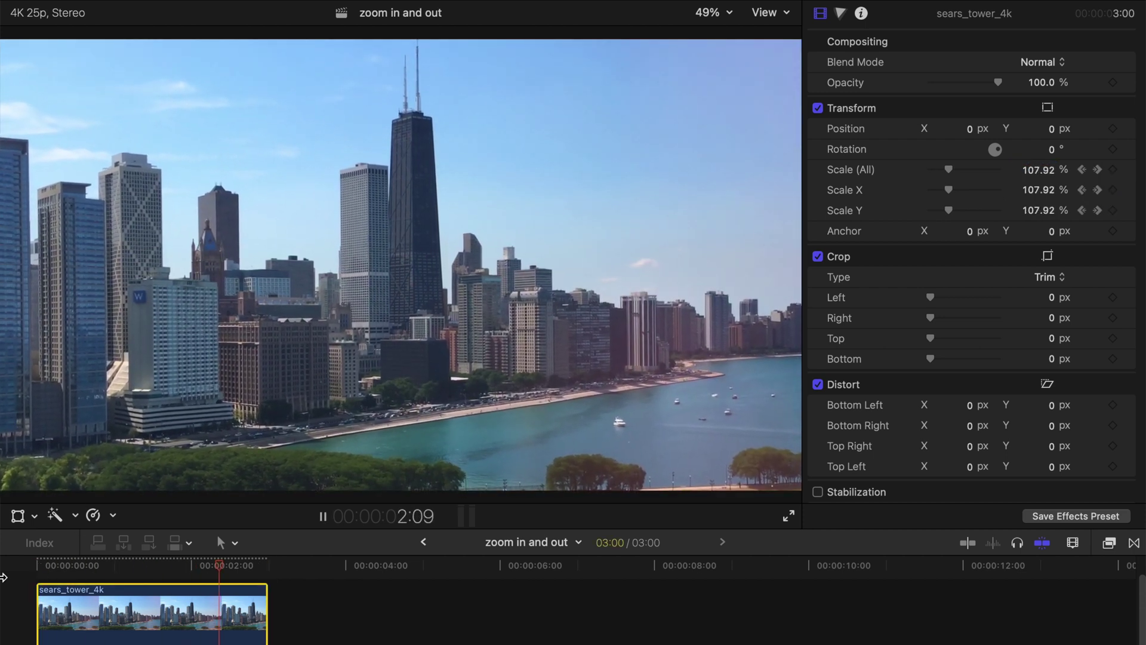
click(45, 572)
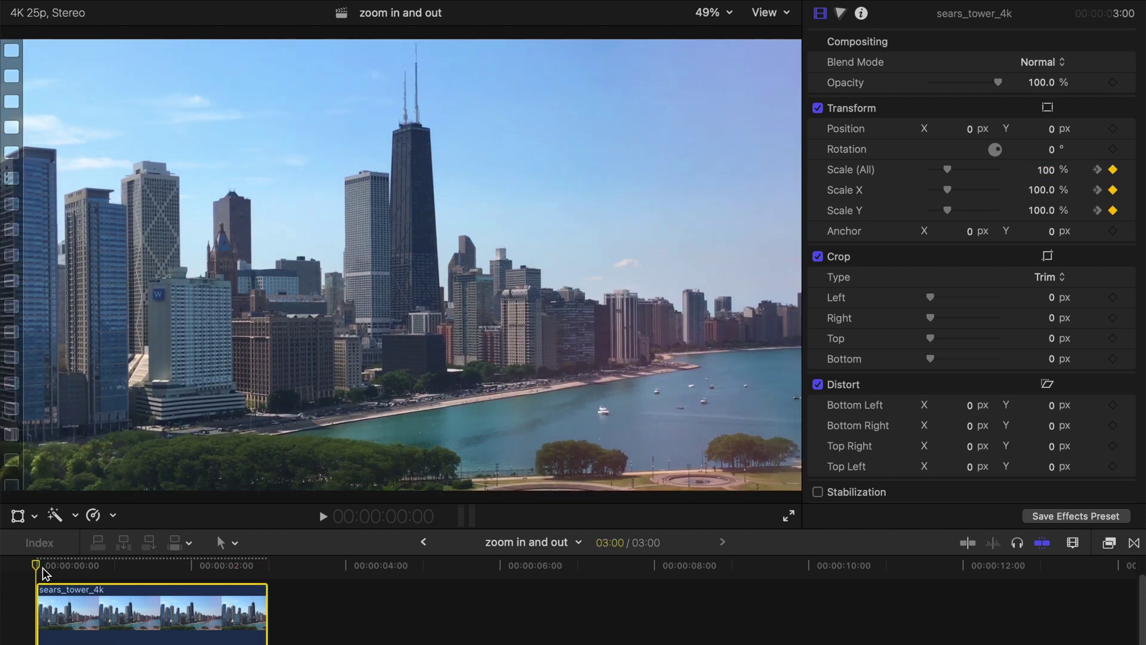
Step: Switch the viewer's on-screen controls to Ken Burns crop mode and zoom the viewer to 25%
key(shift+t)
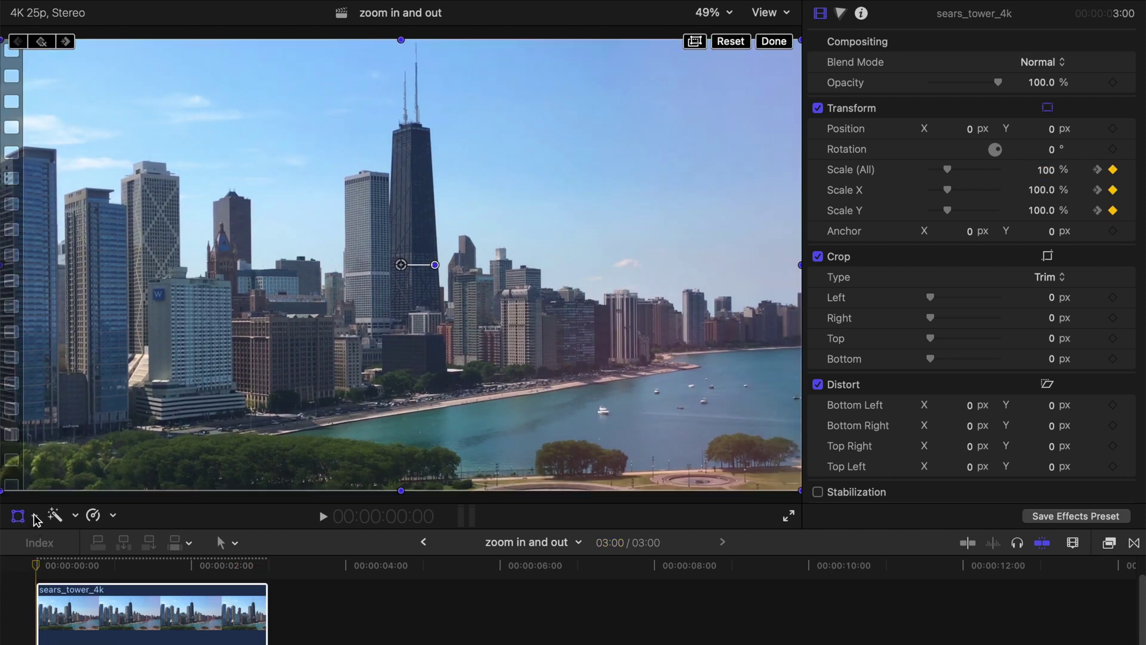
click(34, 516)
click(54, 559)
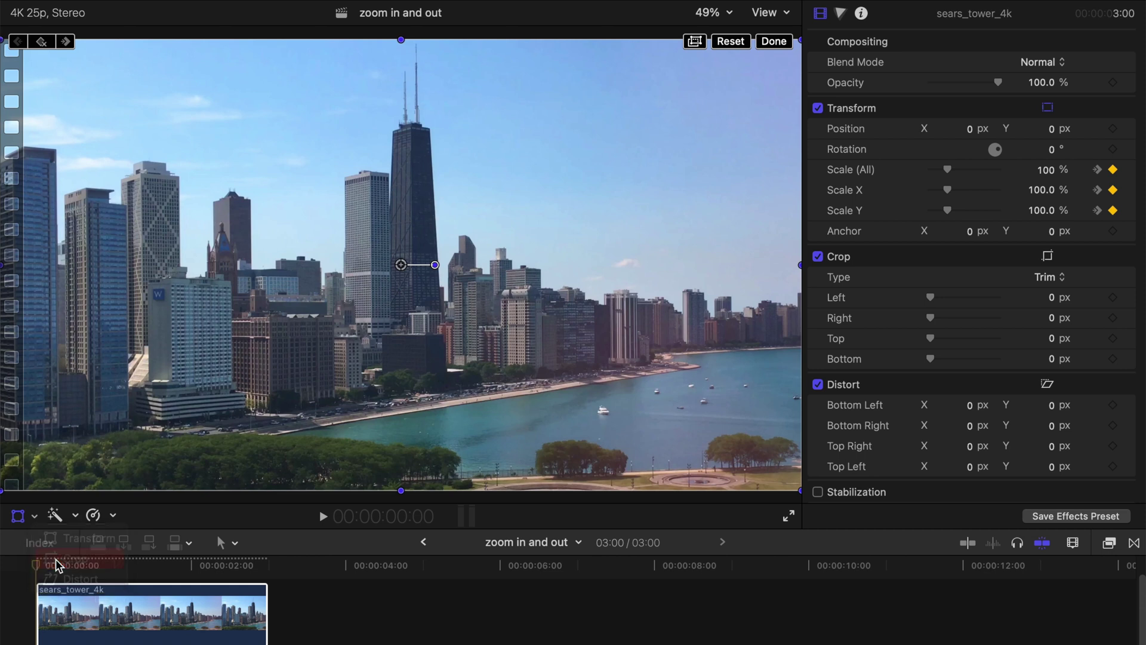
click(428, 482)
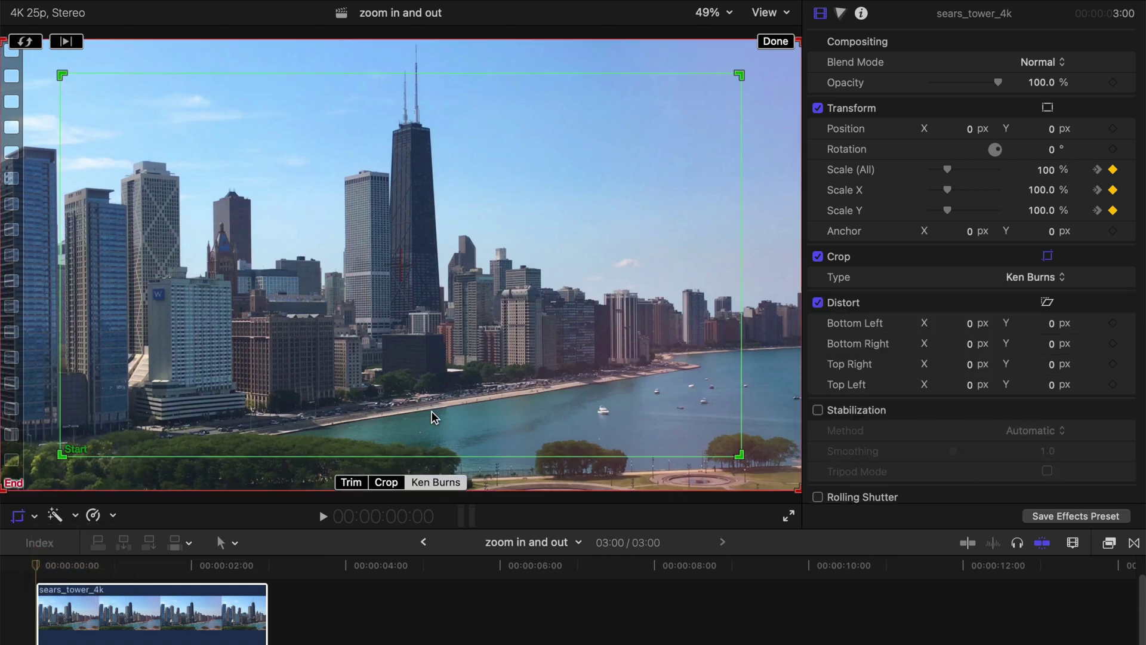
click(714, 17)
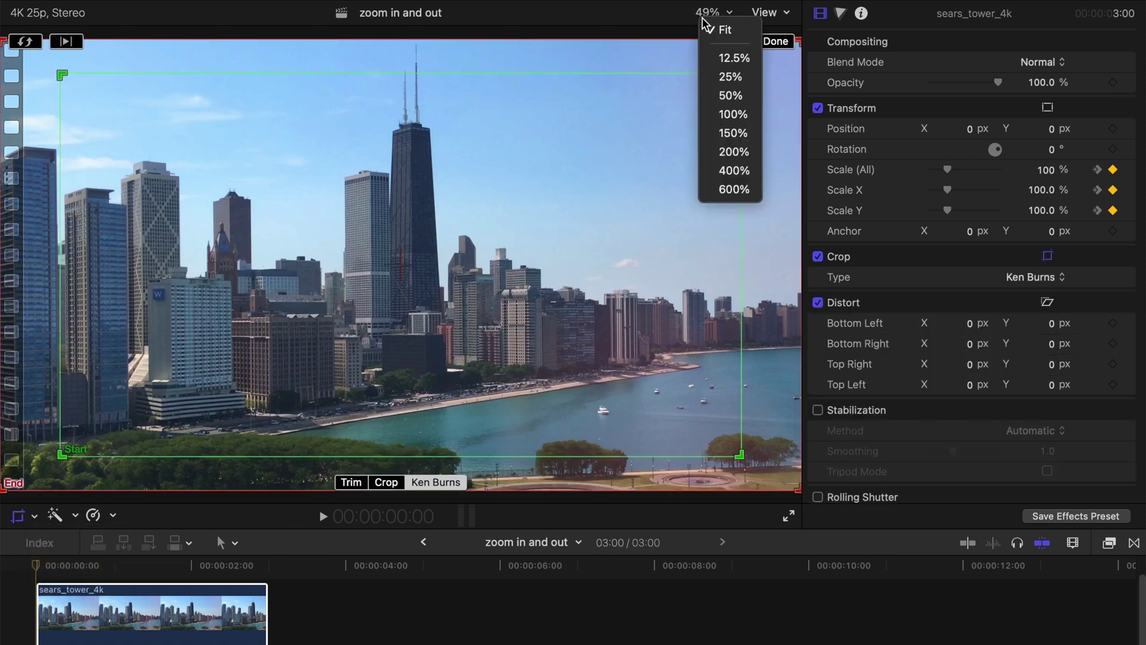
click(732, 76)
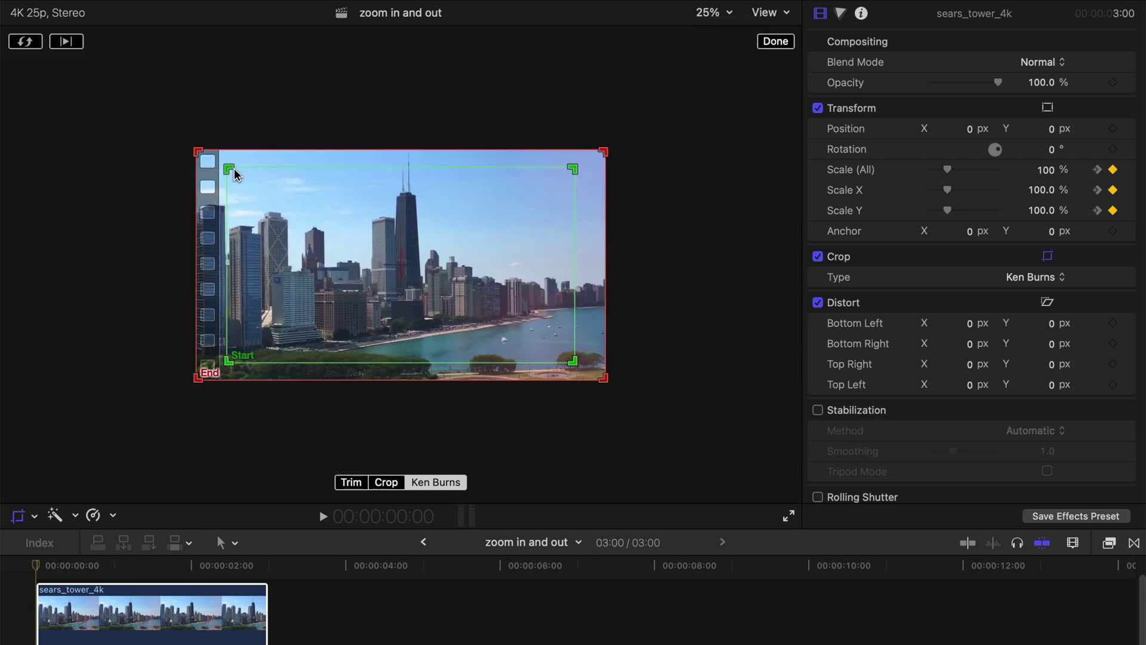
Step: Swap Start and End, enlarge and nudge the End rectangle, and preview the Ken Burns move
click(25, 43)
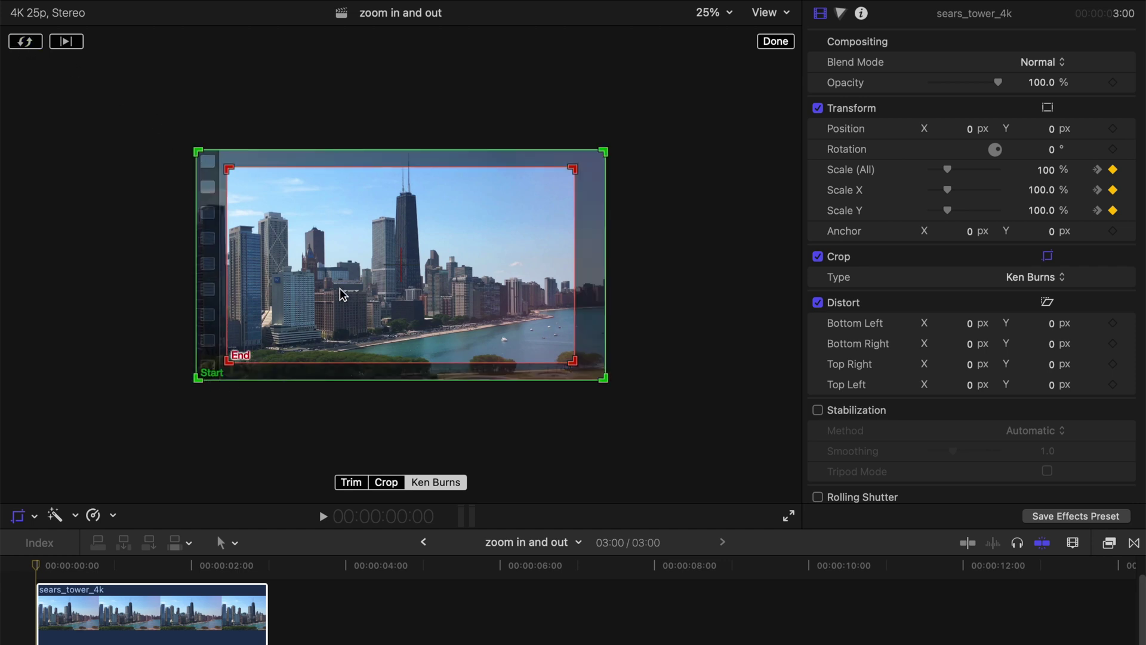
drag(574, 361, 588, 370)
drag(223, 169, 199, 155)
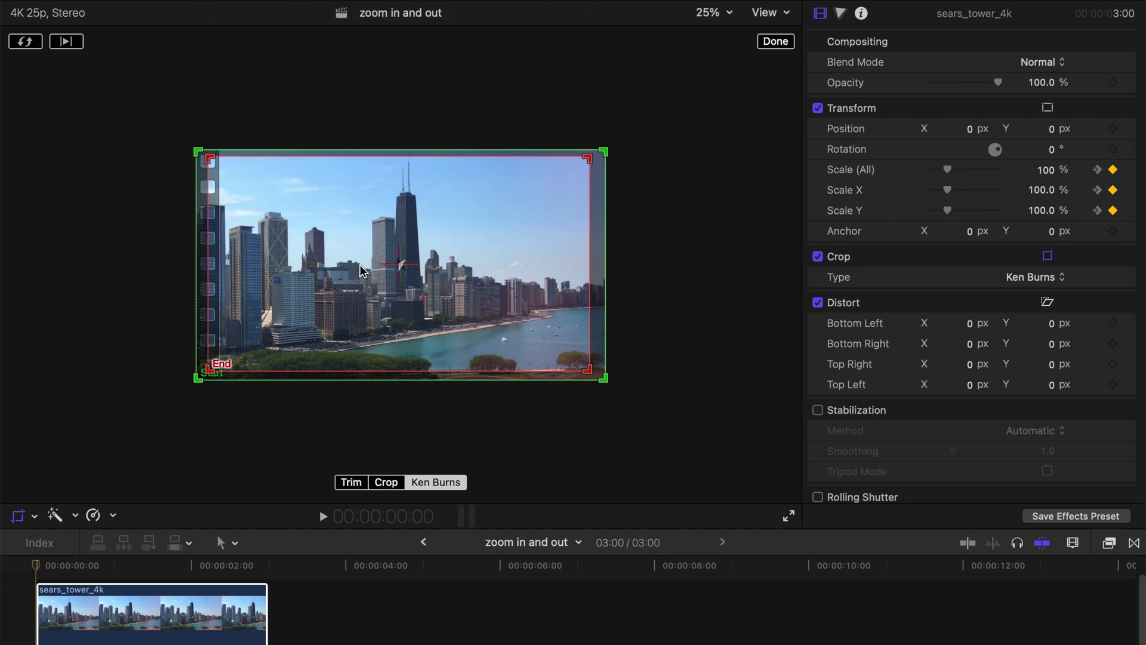
drag(388, 258, 389, 259)
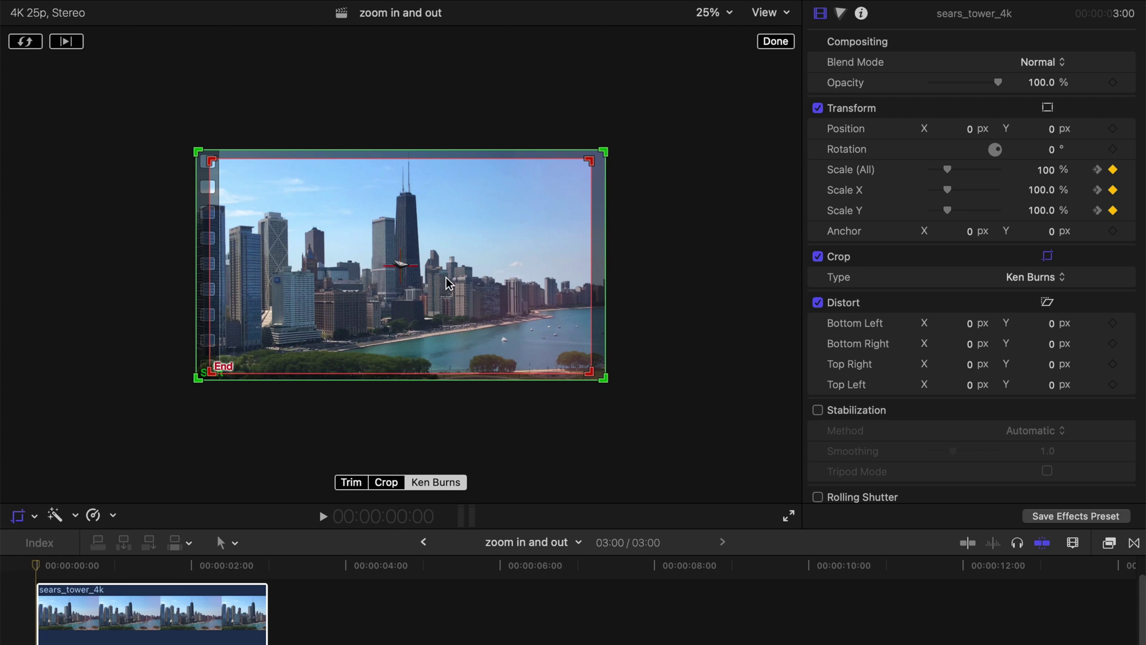
click(66, 41)
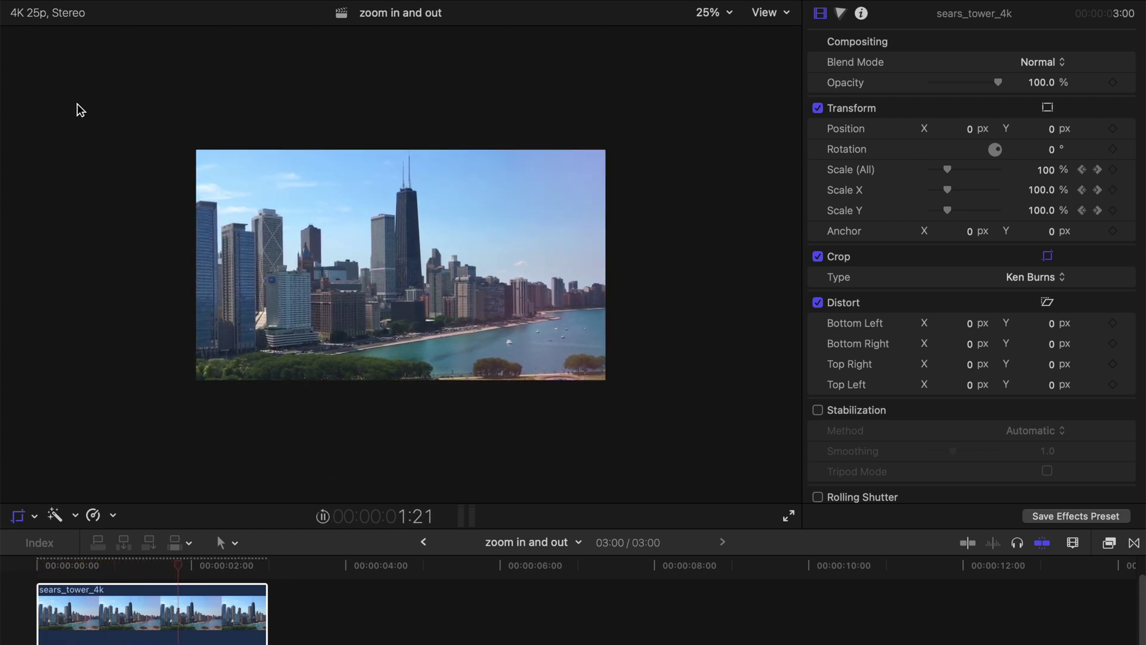
click(71, 43)
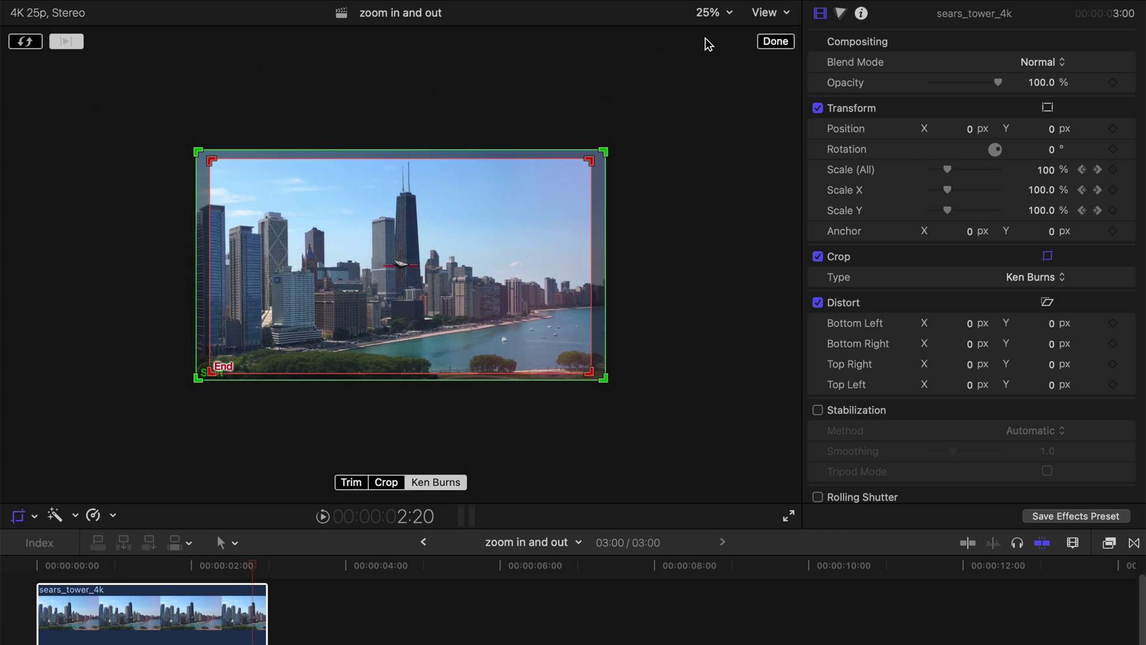
Step: Fit the viewer, play the clip, then swap Start and End again and preview the zoom-out
click(725, 18)
click(725, 26)
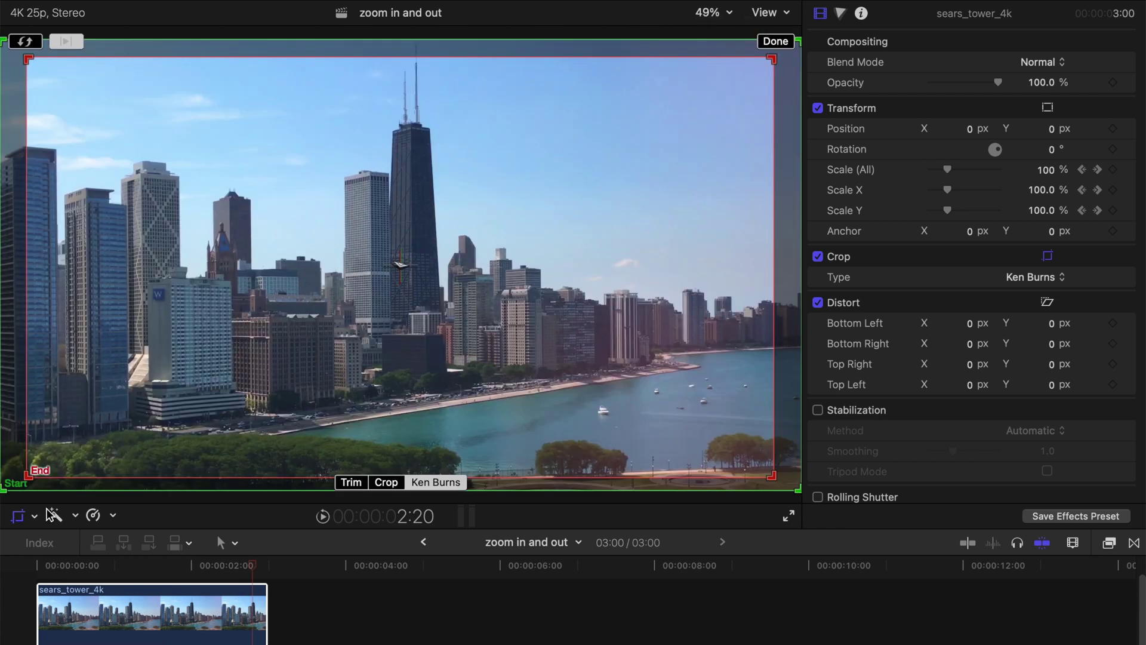
click(35, 565)
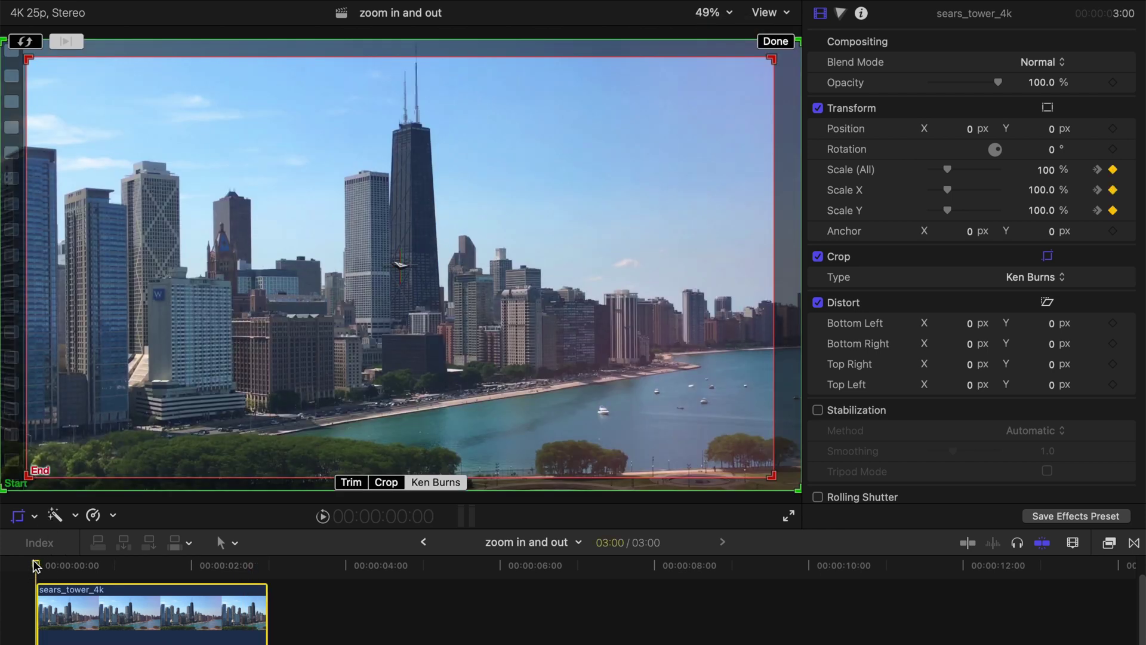
click(65, 41)
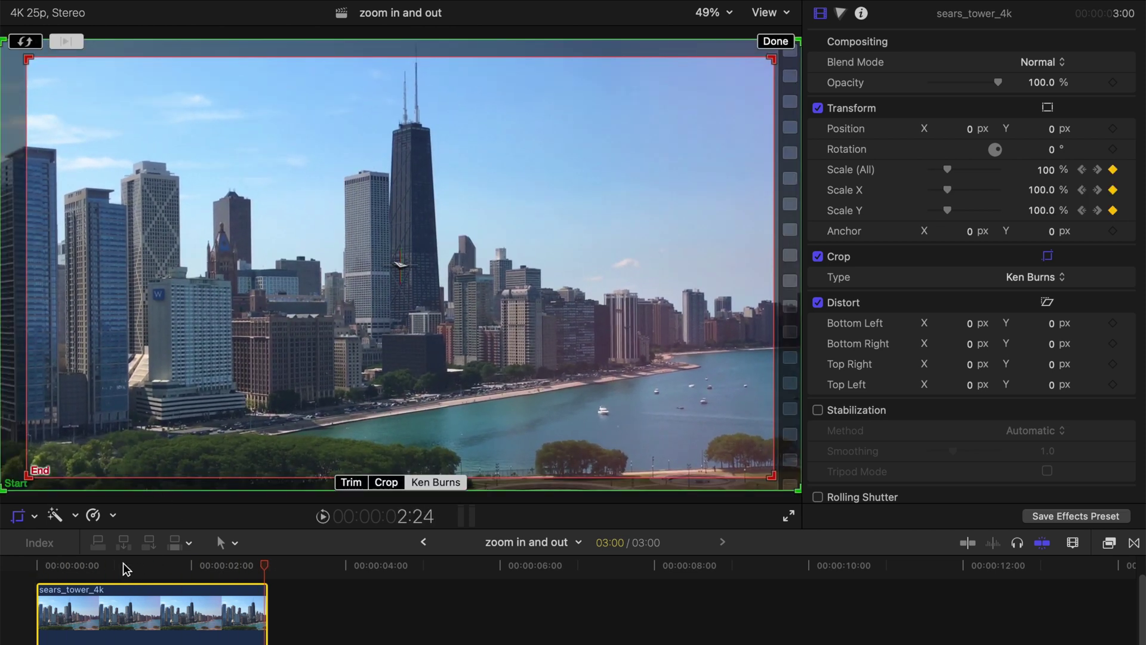
click(60, 561)
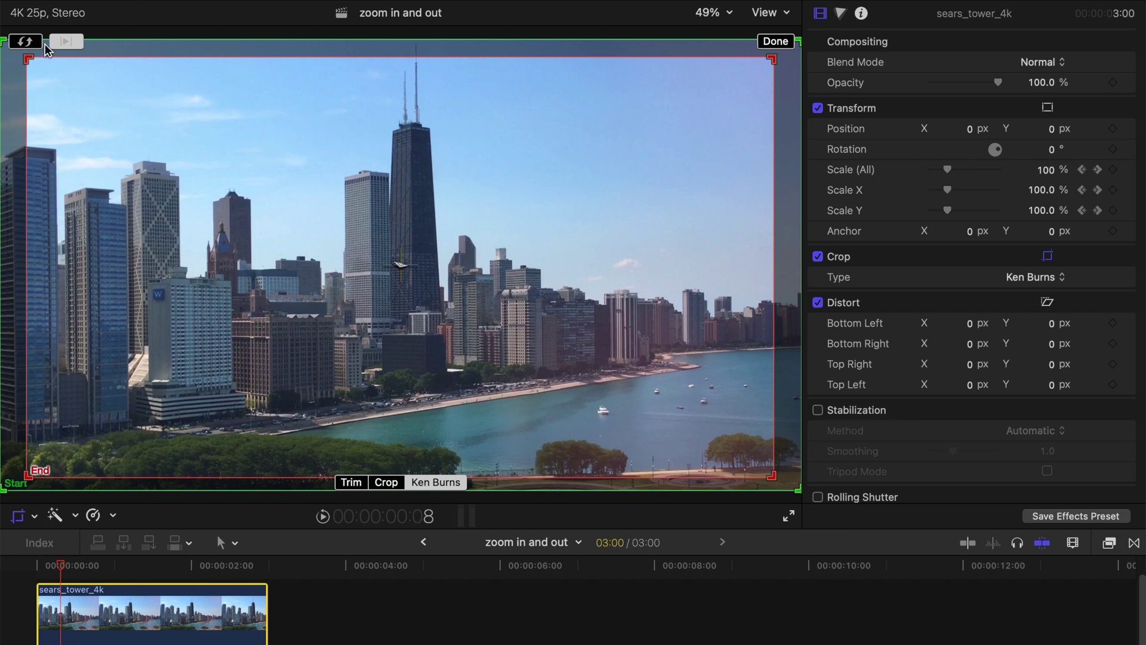
click(22, 42)
key(space)
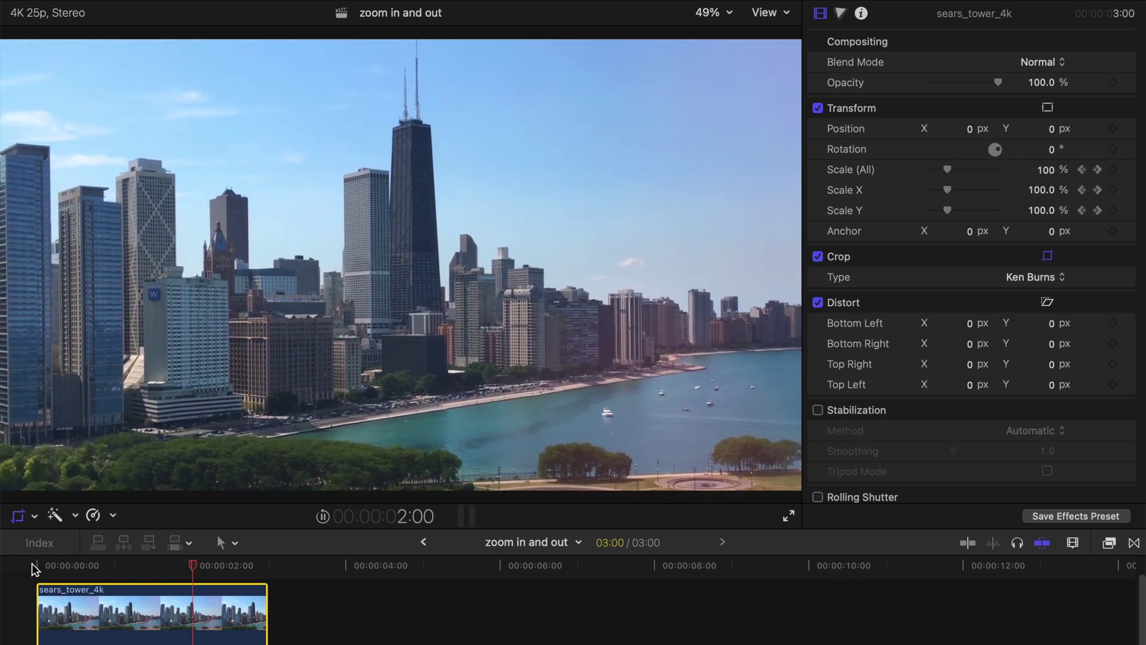
key(space)
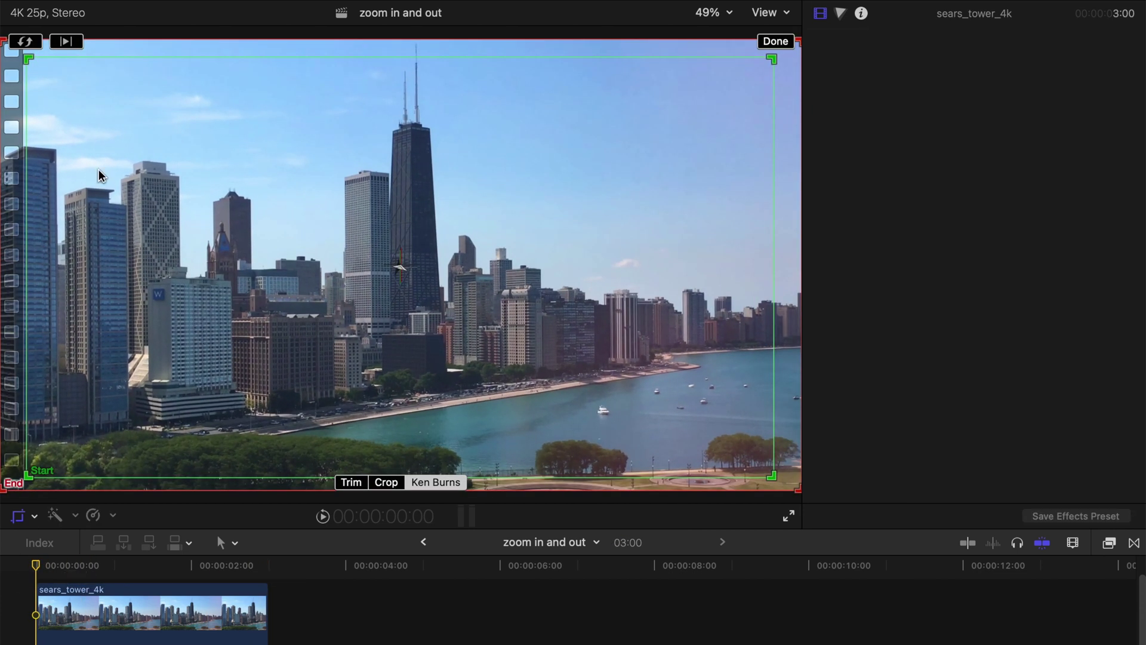
Step: Swap Start/End, shrink the End rectangle over the lower-right lakeshore, click Done, and play it
click(24, 41)
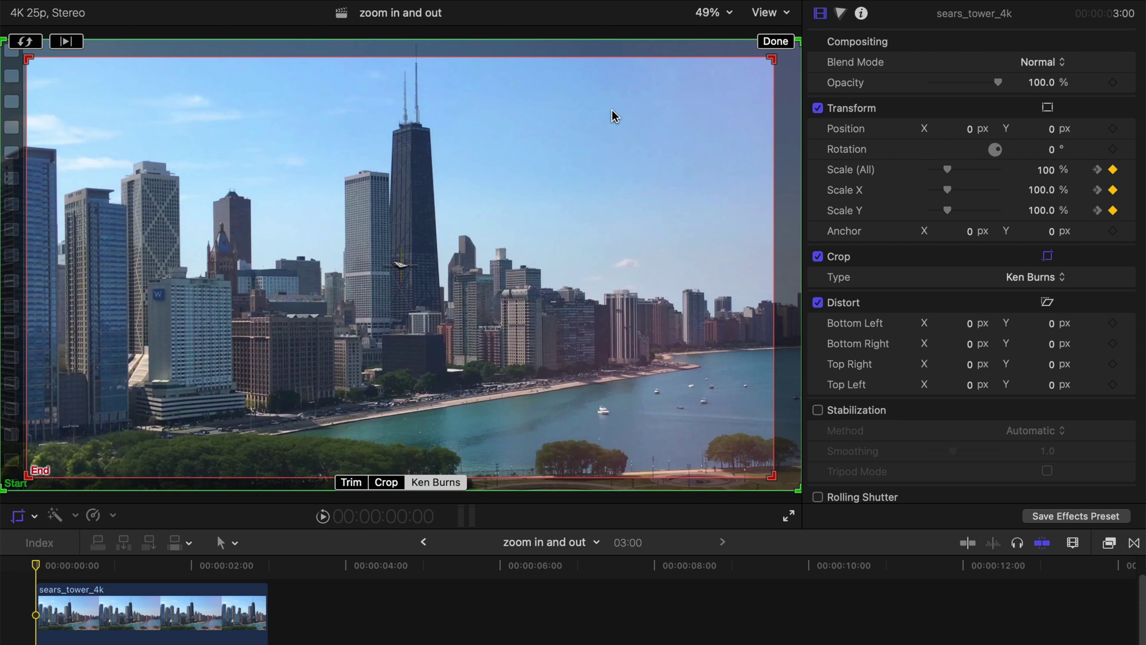
drag(779, 63, 486, 206)
drag(376, 310, 643, 247)
drag(751, 164, 661, 328)
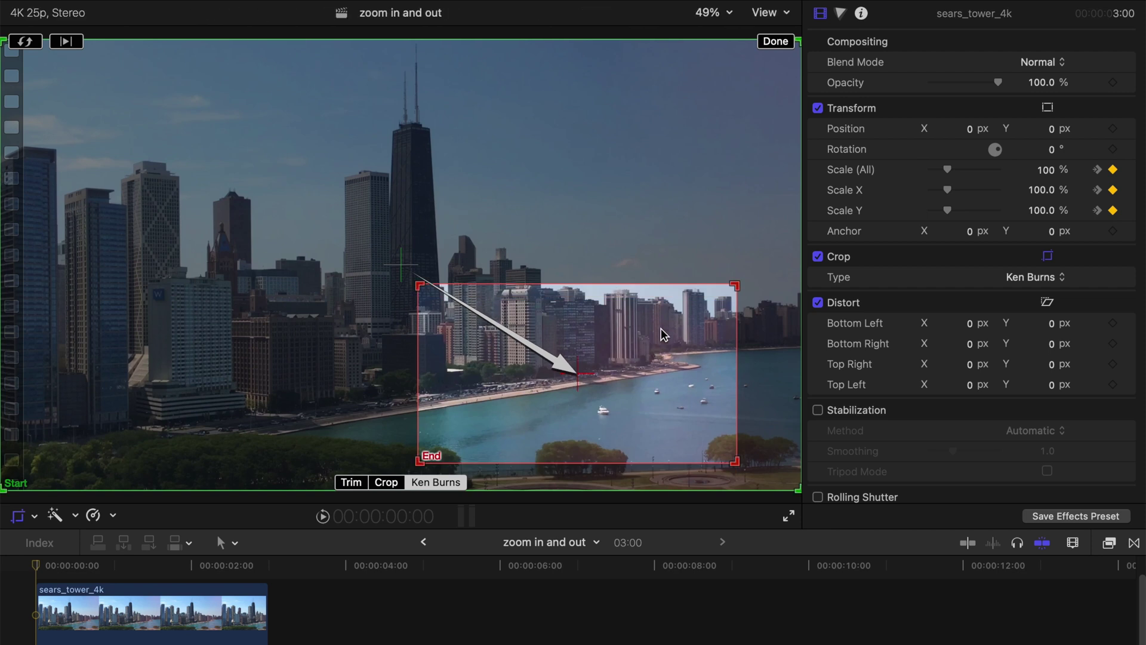
click(775, 41)
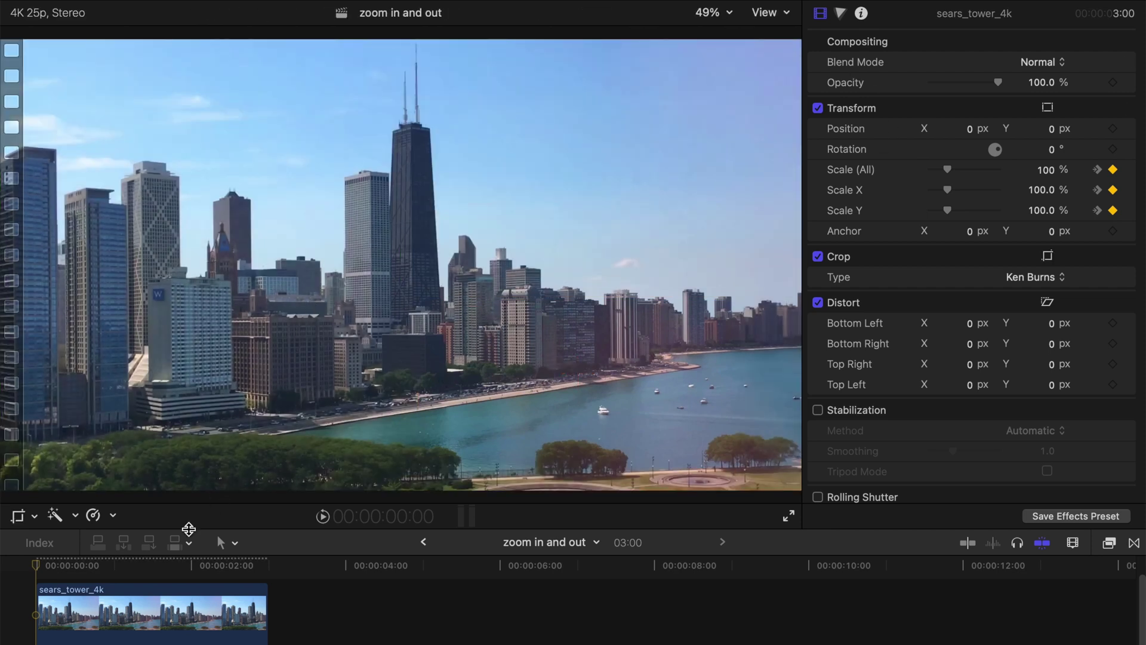
key(space)
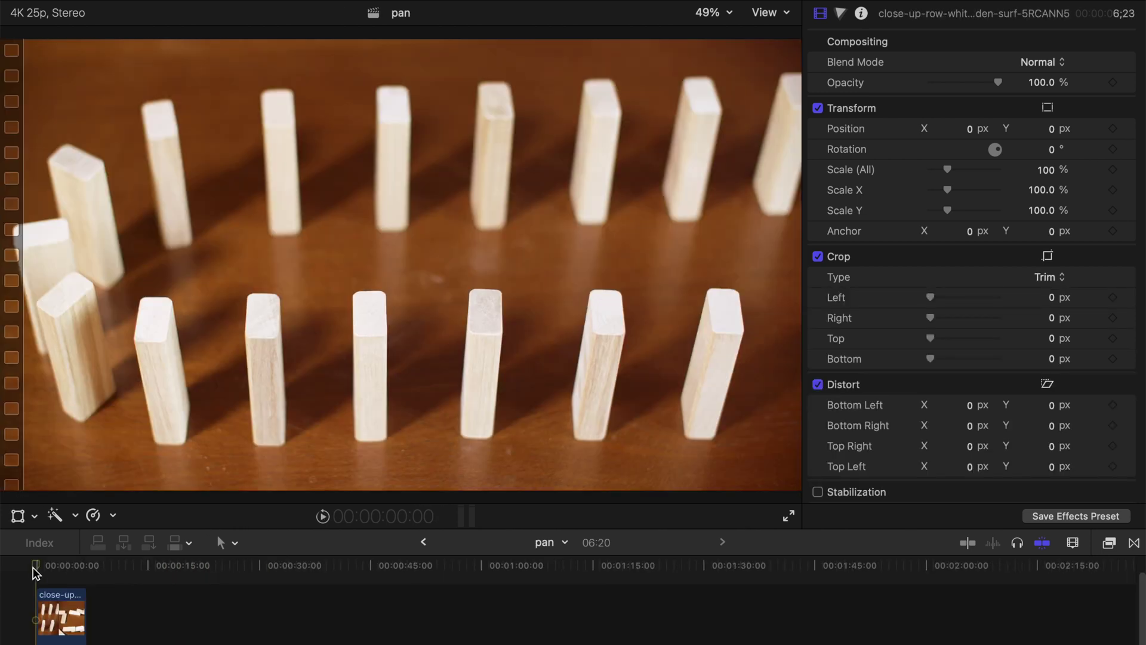
Step: Play the domino clip, zoom the timeline to fit with Shift-Z, and park the playhead at 1:04
key(space)
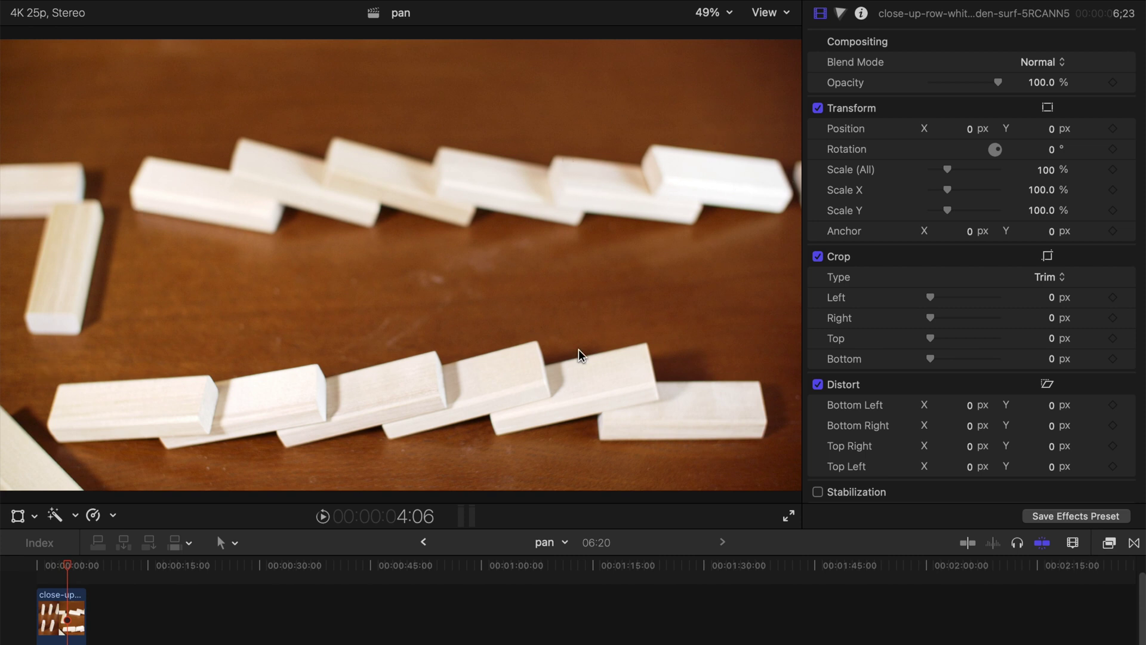
drag(69, 563, 44, 560)
key(space)
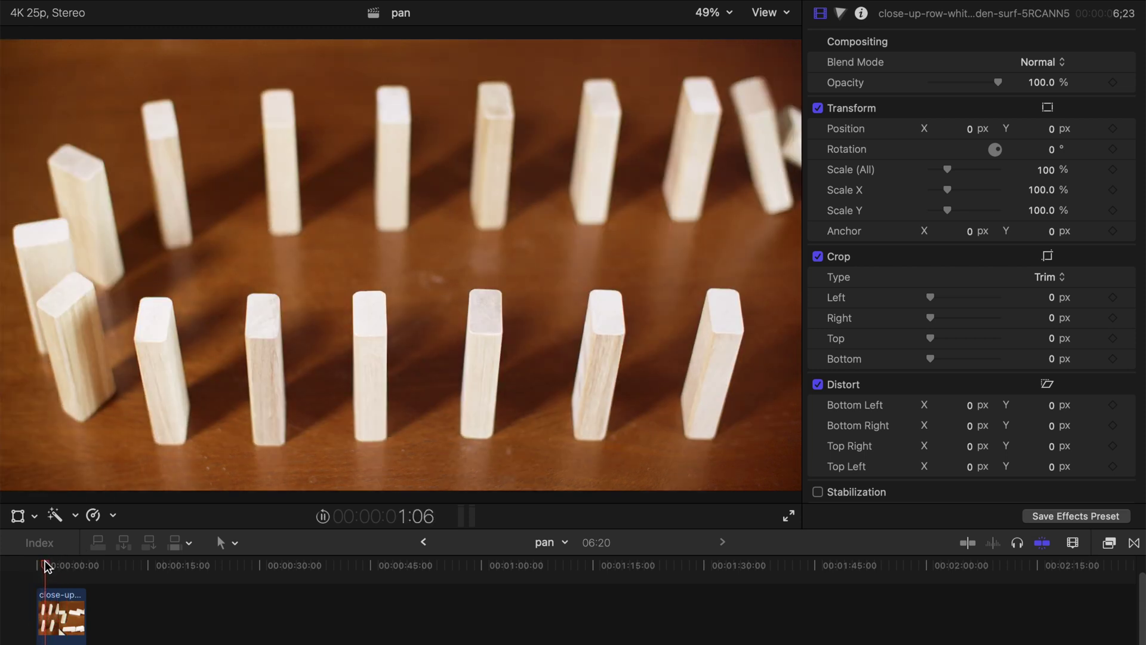
key(j)
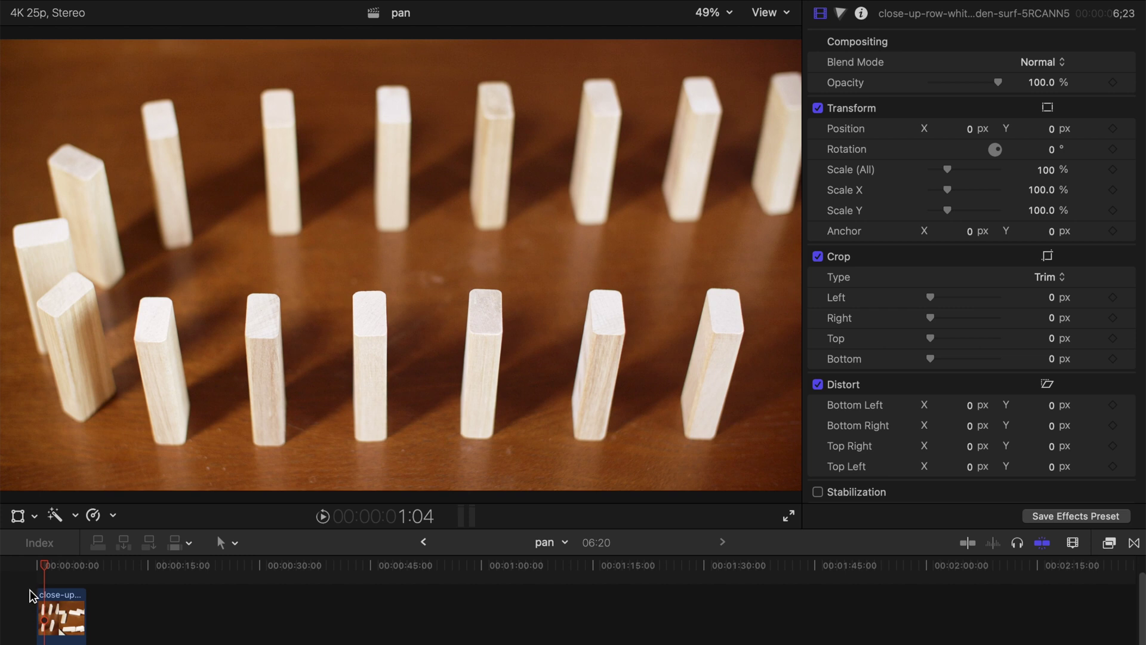
key(shift+z)
drag(99, 570, 248, 563)
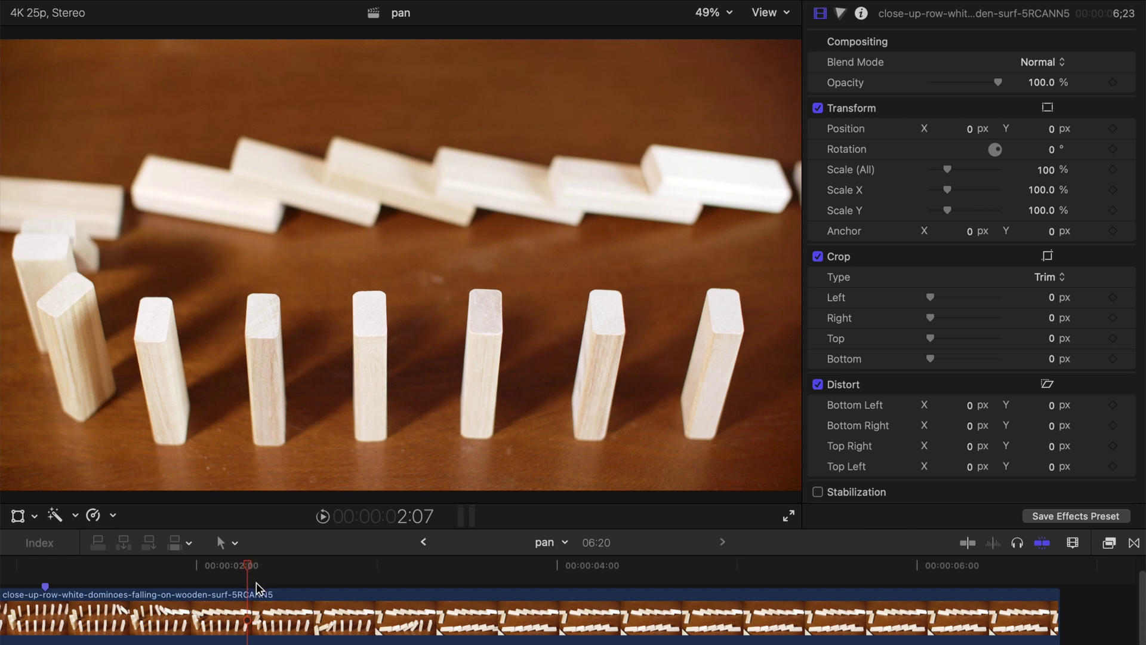
click(52, 570)
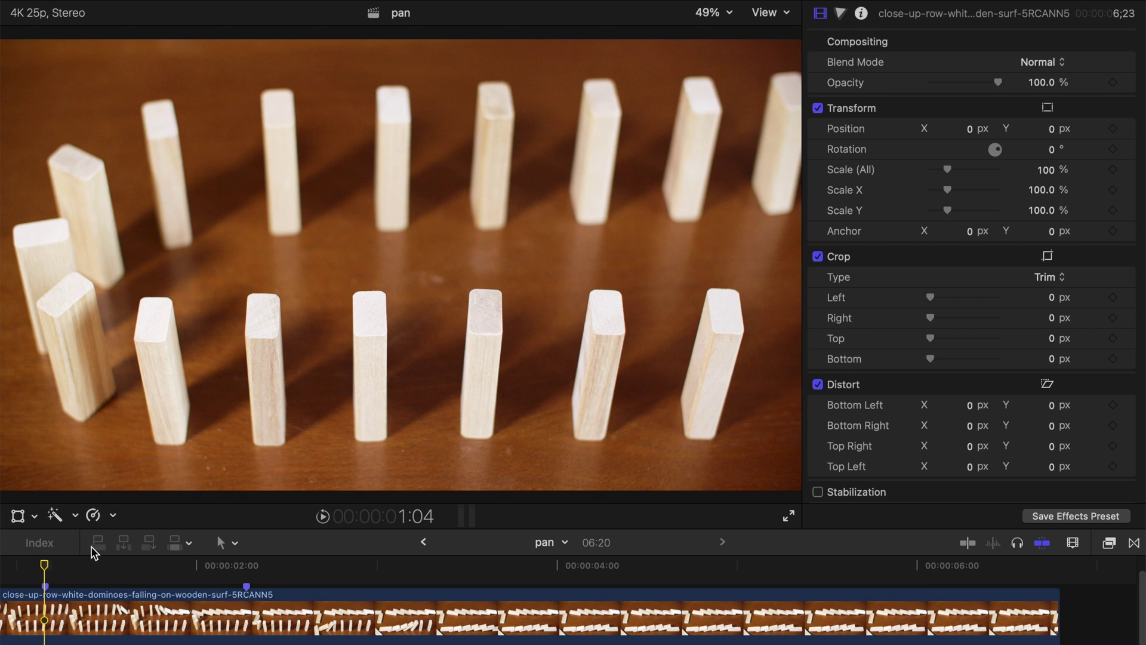
Step: Scale the domino clip to about 182%, slide it left, and add a Position keyframe at 1:04
drag(955, 170, 965, 172)
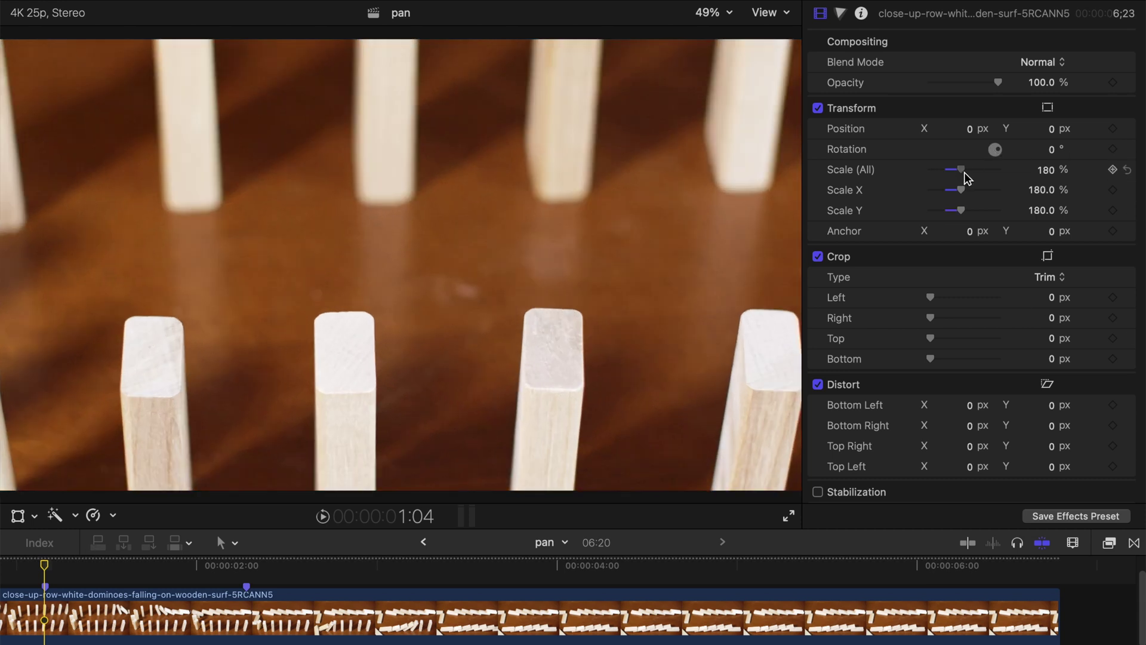
drag(972, 129, 884, 129)
drag(1051, 129, 1015, 129)
drag(1046, 170, 1049, 173)
drag(1039, 129, 1036, 129)
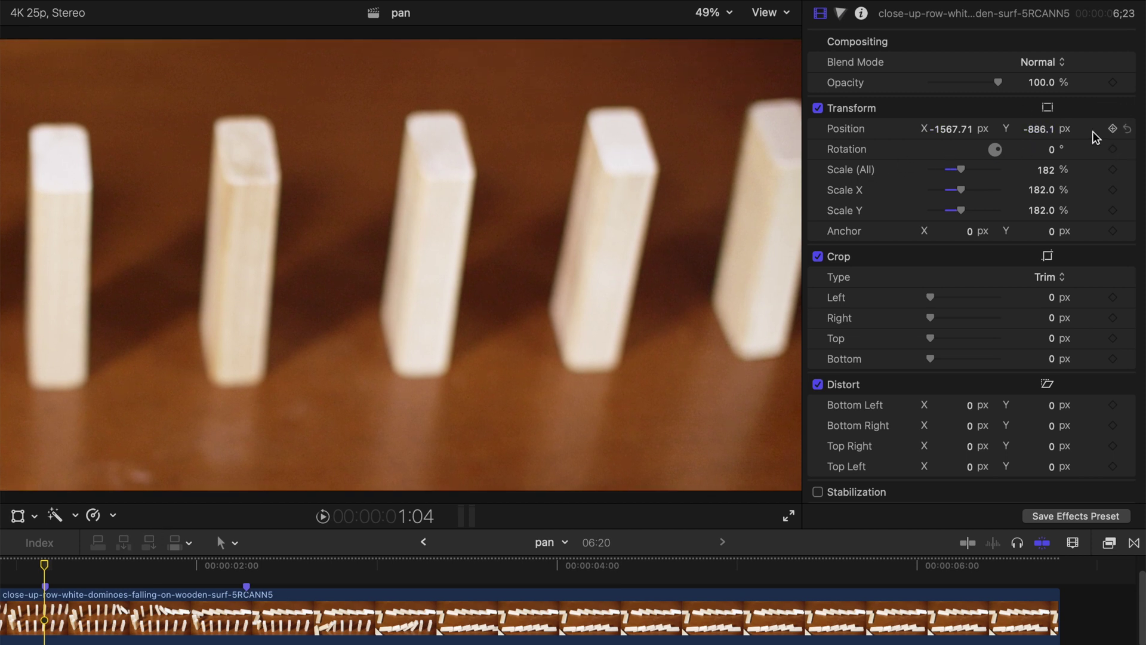
click(1114, 128)
Step: At 2:07, scrub Position X right to 1571.29 px to frame the dominoes' right side
click(246, 567)
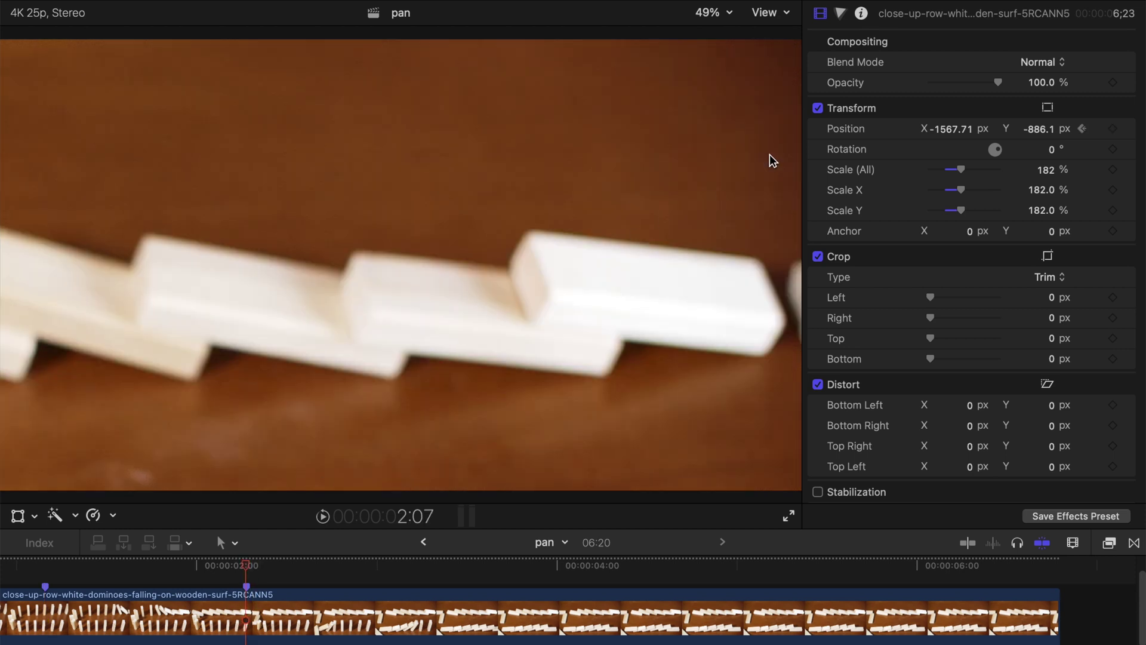
drag(945, 129, 953, 129)
drag(954, 128, 933, 129)
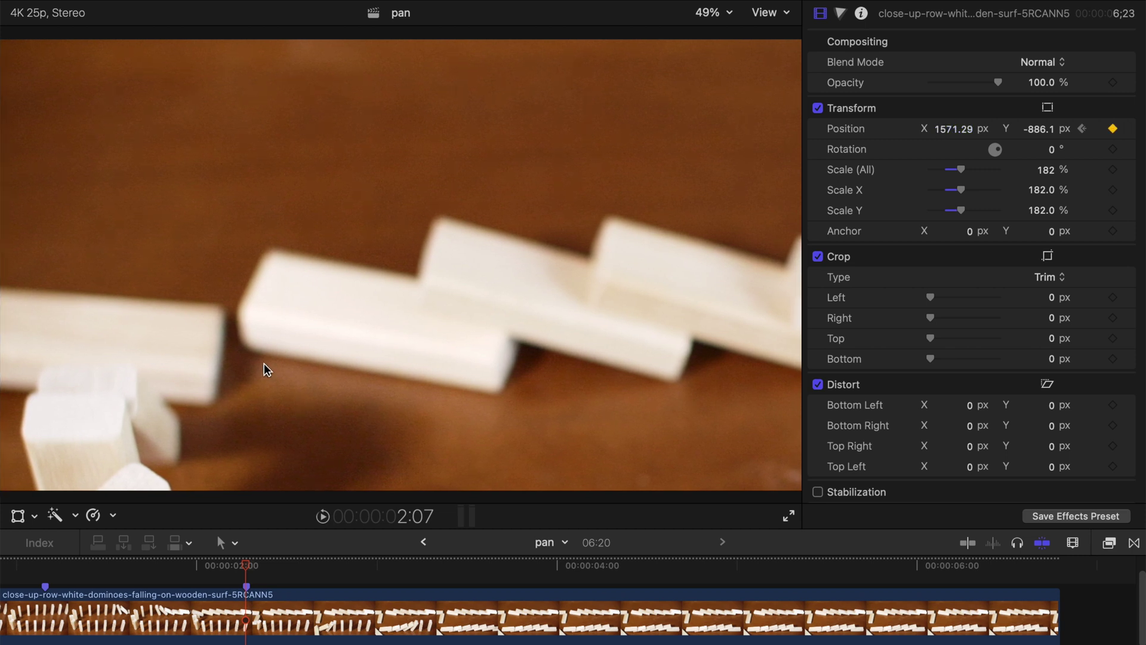
click(33, 516)
click(43, 536)
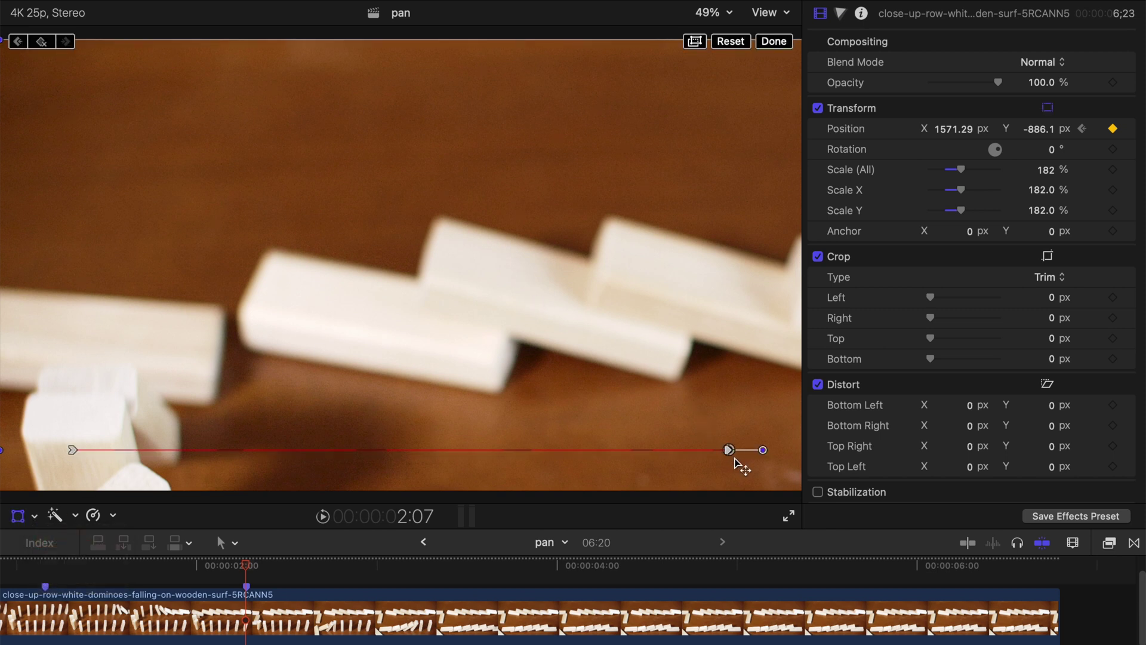
Step: Set both motion-path keyframes to Linear and play the pan from its start to check it
right_click(730, 446)
click(760, 457)
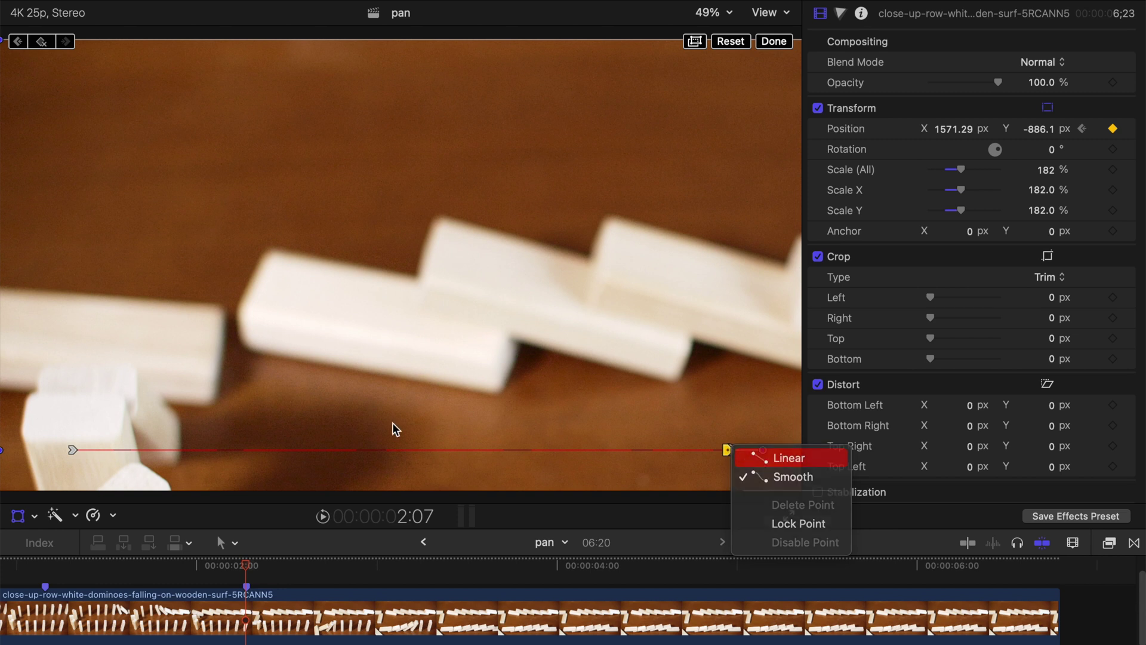
right_click(72, 450)
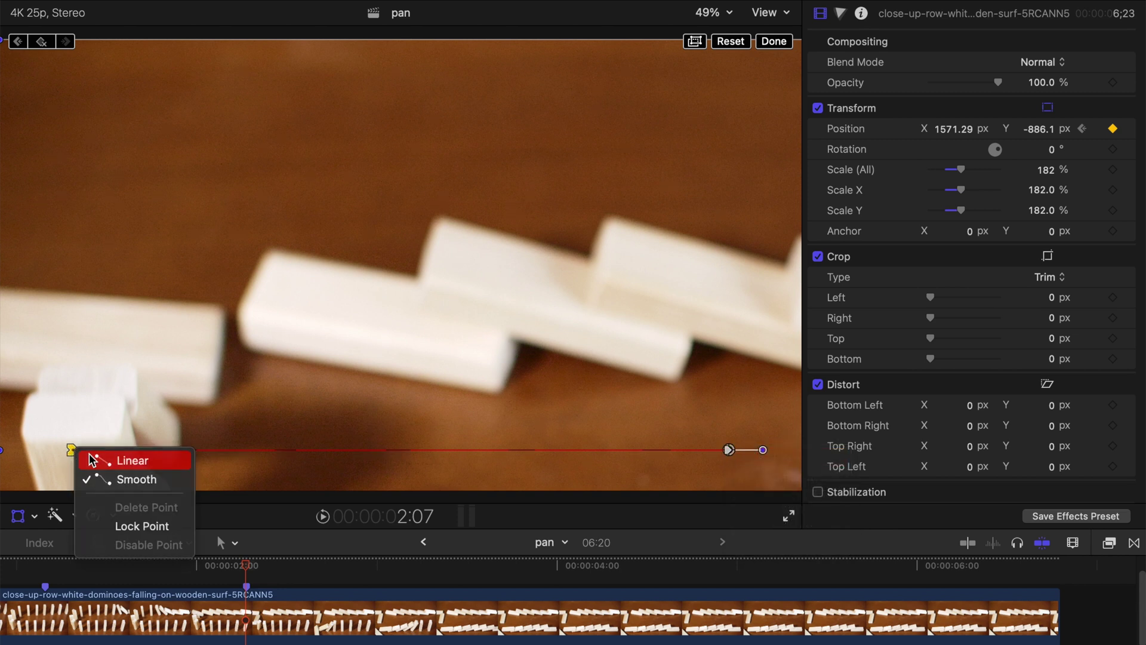
click(92, 459)
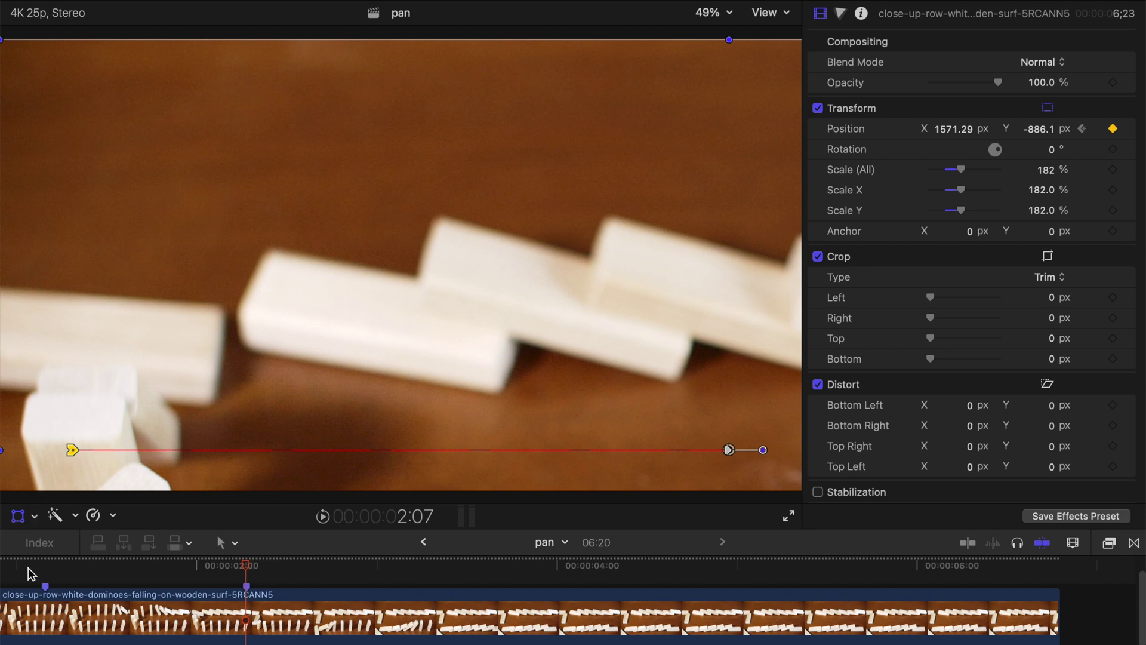
click(44, 572)
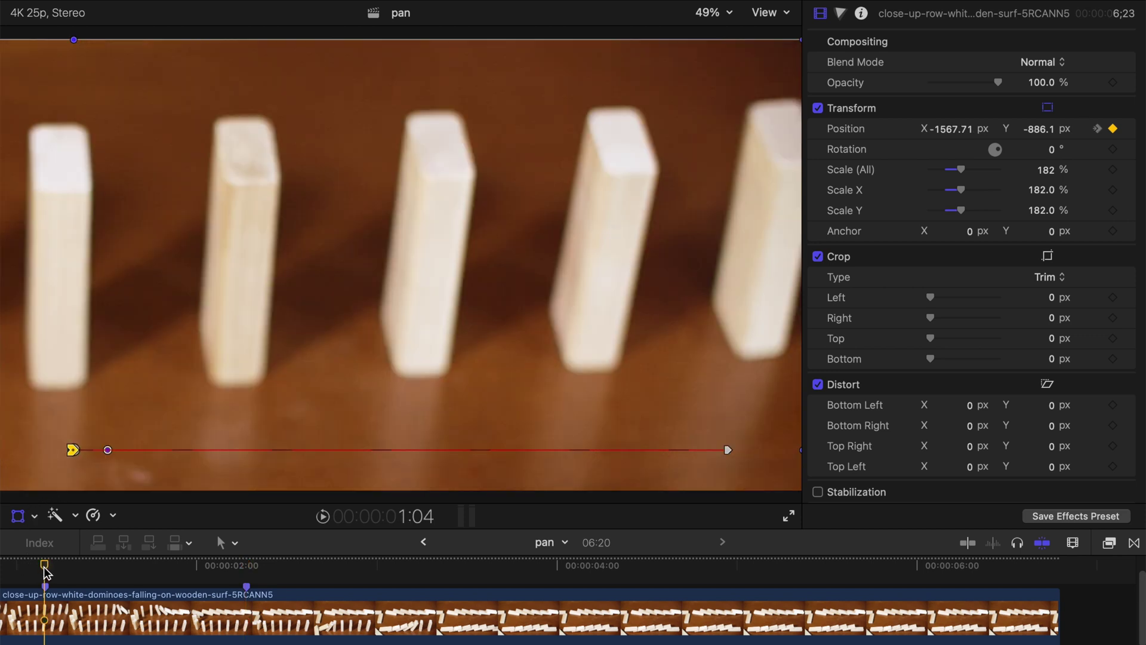
key(space)
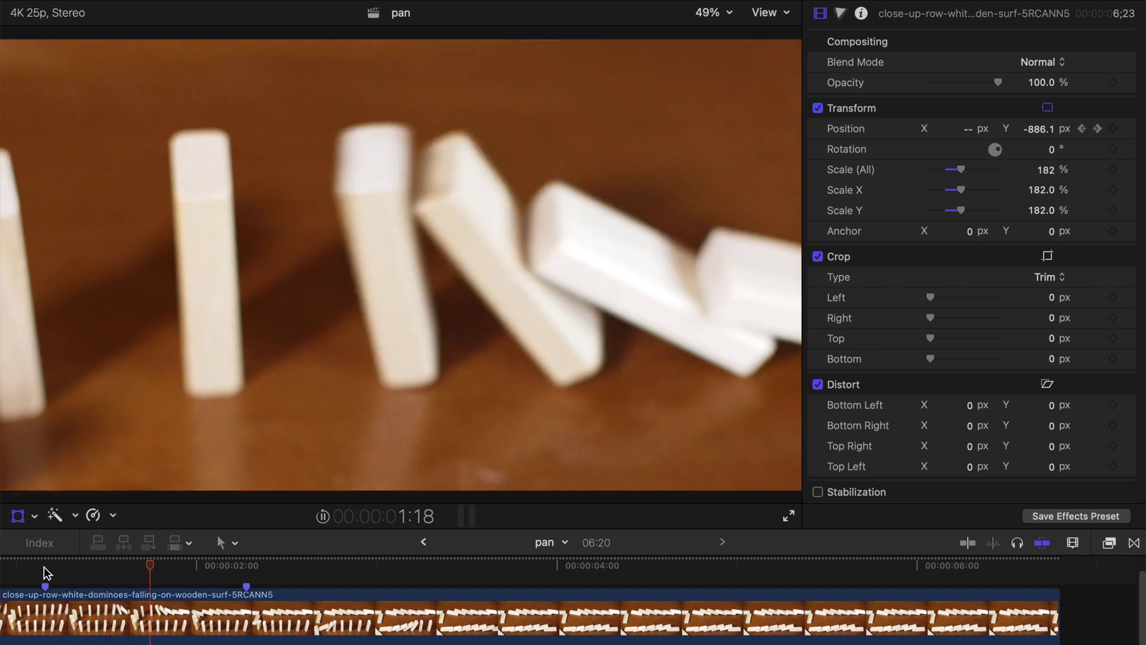
key(space)
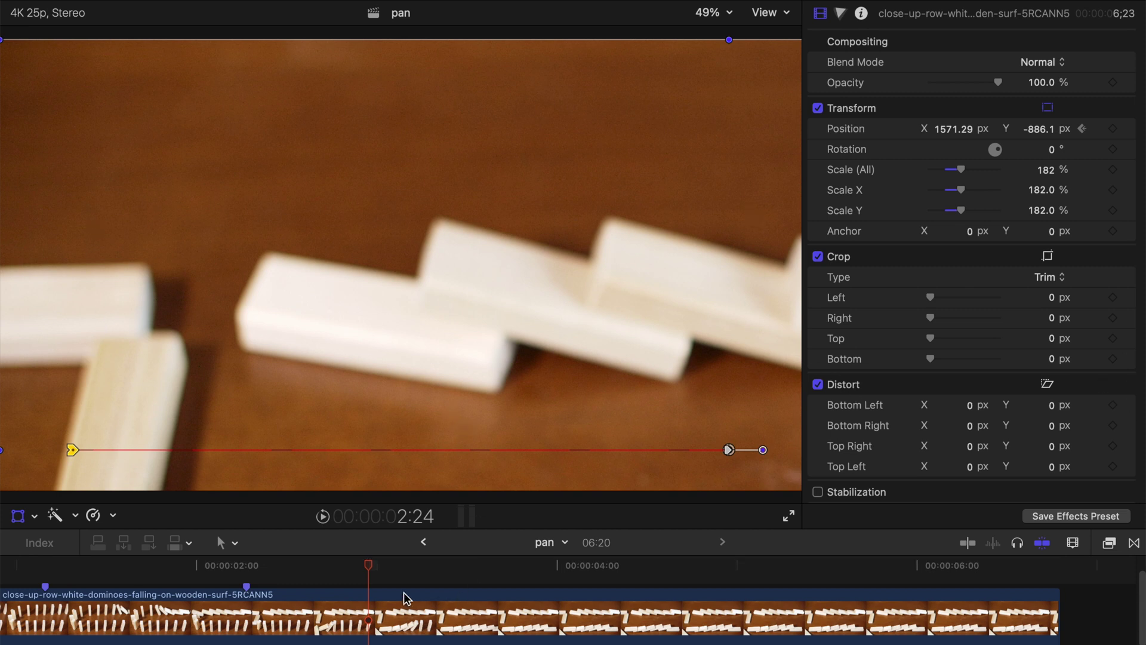
scroll(404, 593, right, 1)
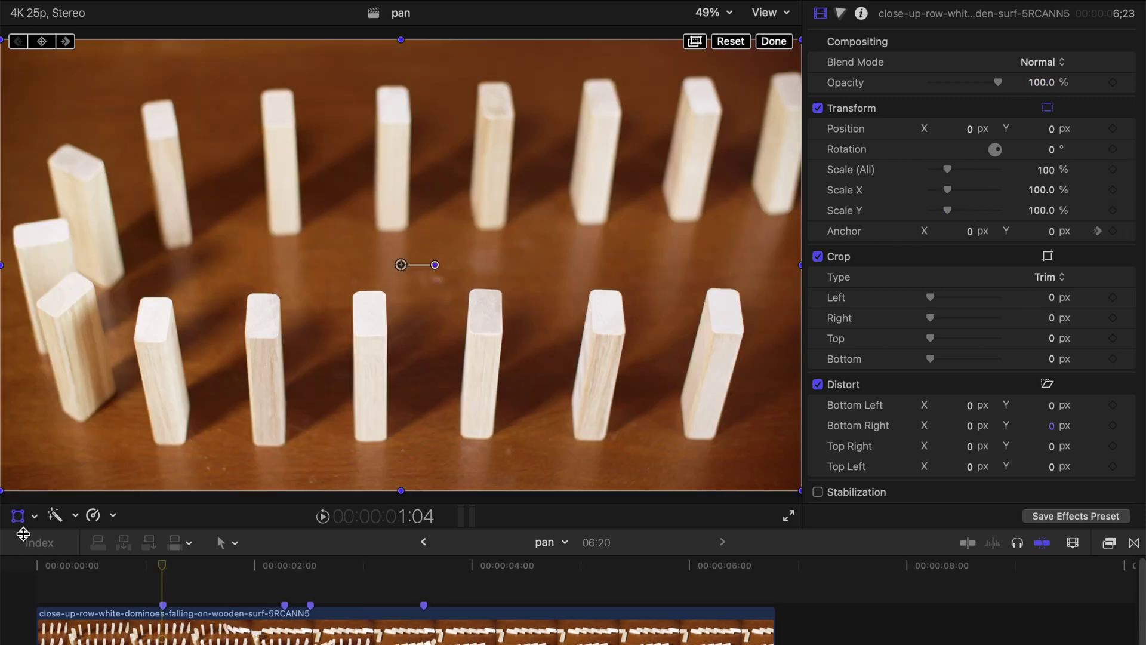
Step: At 1:04, scale the domino clip to 183% and drag it to X -1595.2, Y -902.0
click(28, 518)
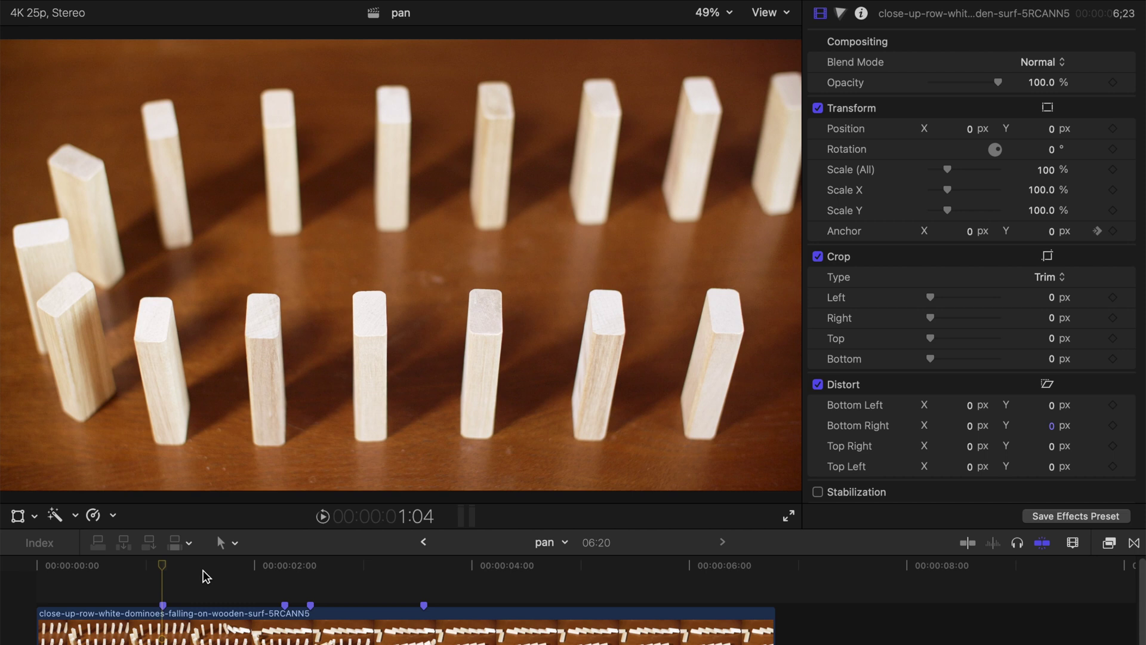
drag(165, 574, 308, 570)
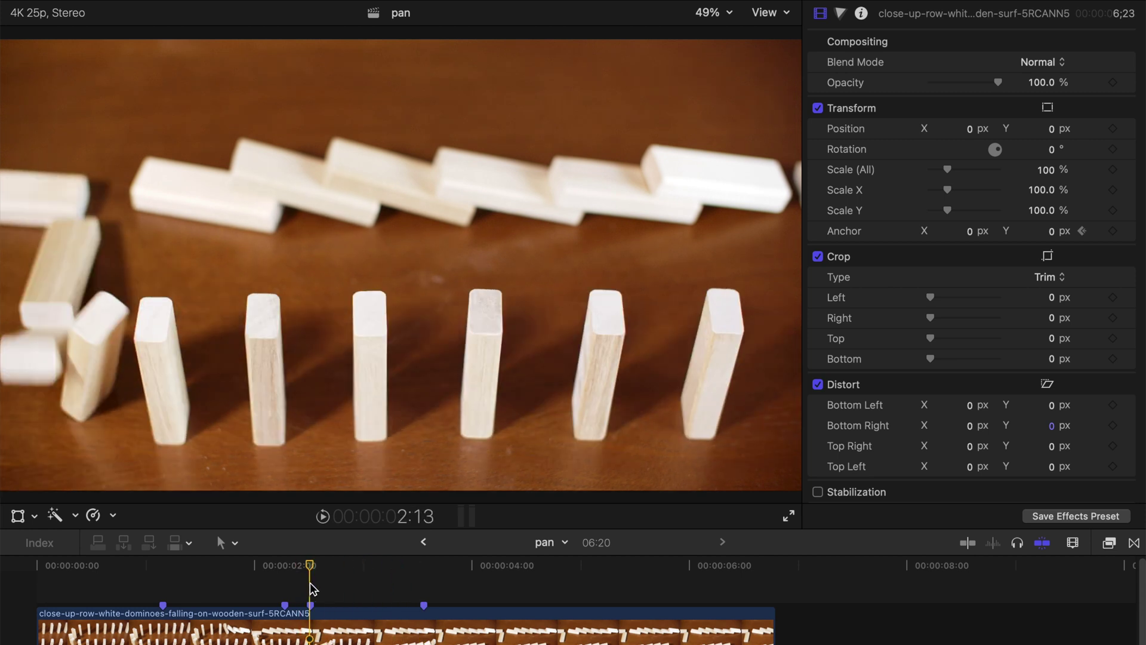
drag(314, 589, 169, 598)
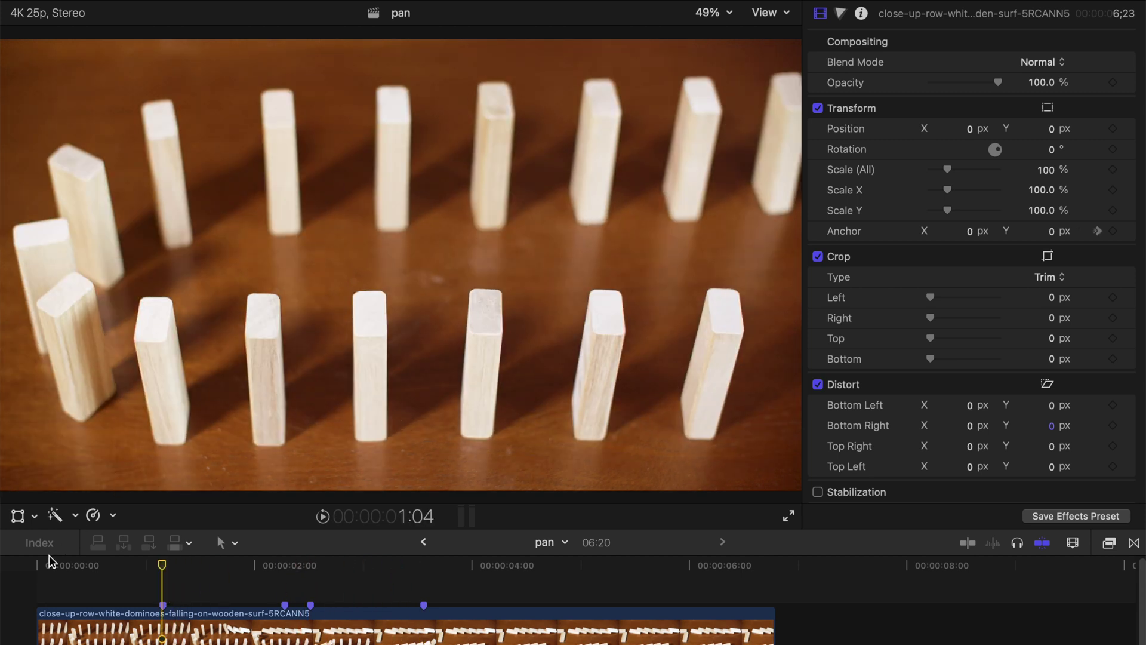
click(19, 521)
click(72, 538)
drag(957, 174, 963, 172)
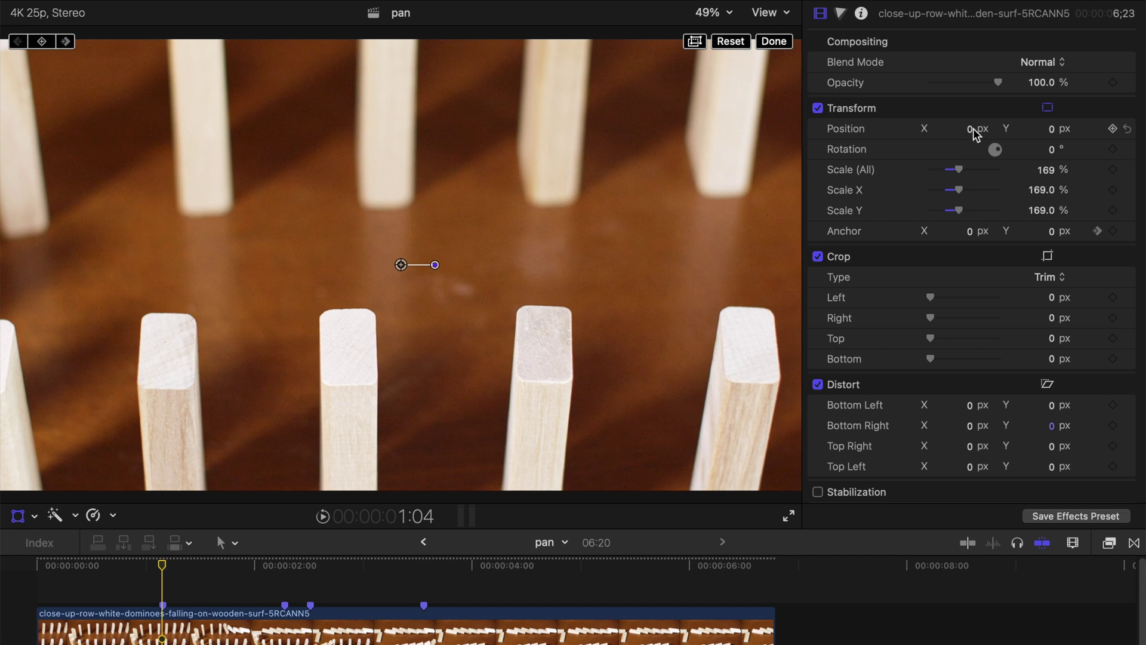
drag(964, 169, 967, 170)
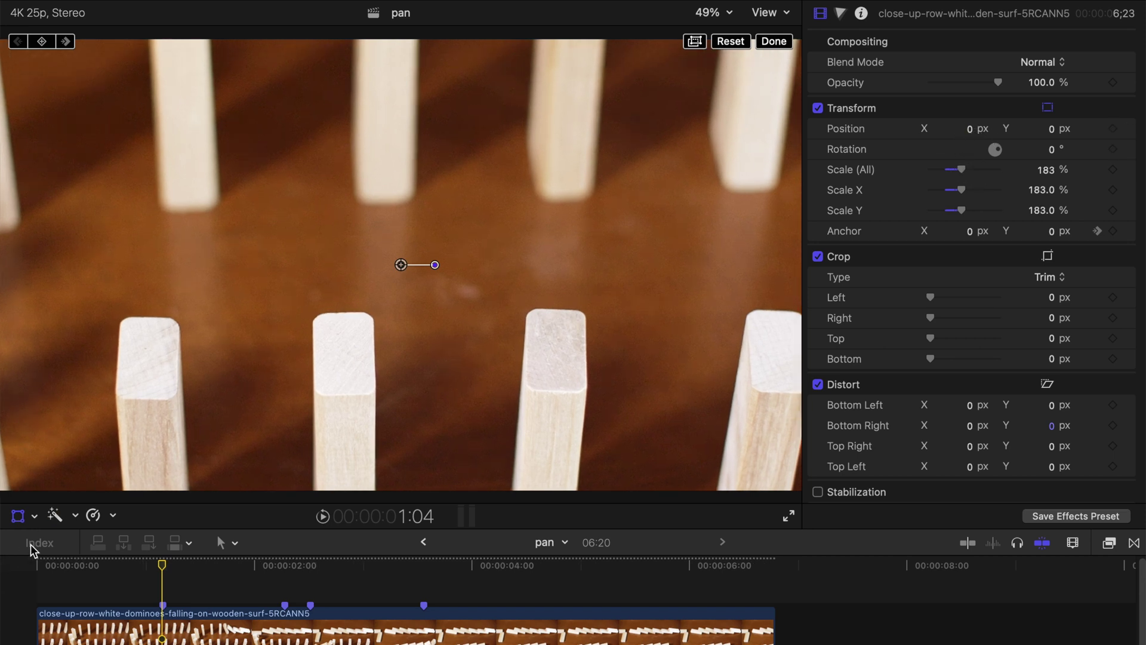
drag(659, 156, 368, 320)
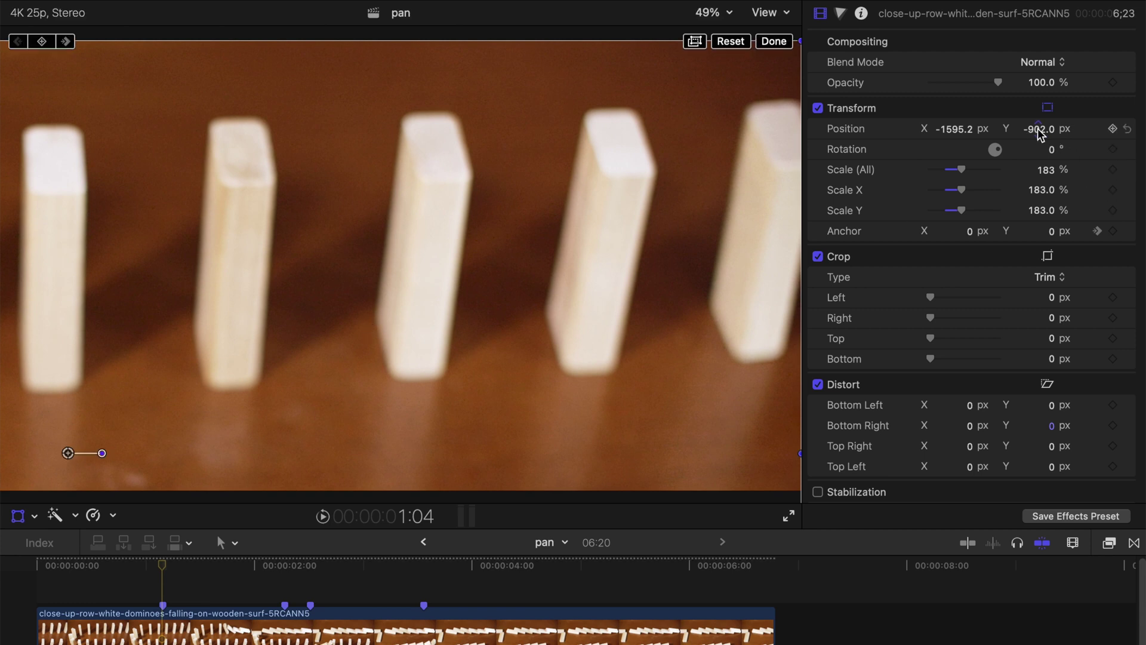
Step: Add a Position keyframe at 1:04, then at 2:07 drag the image toward the right-hand dominoes
click(1113, 130)
drag(238, 227, 243, 228)
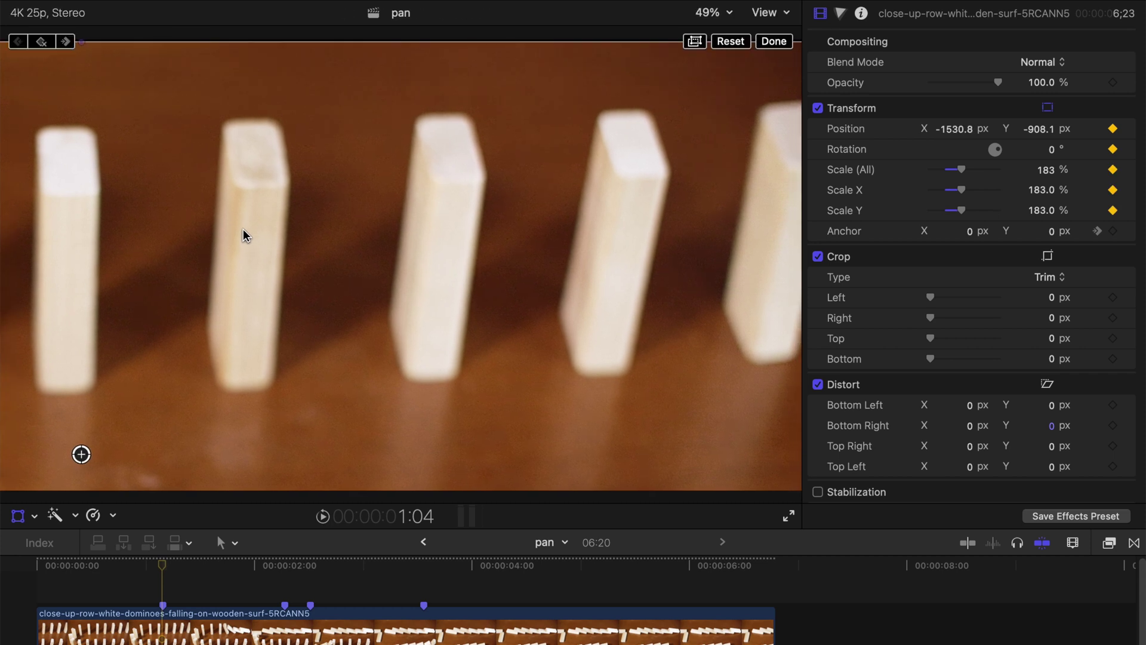
key(super+z)
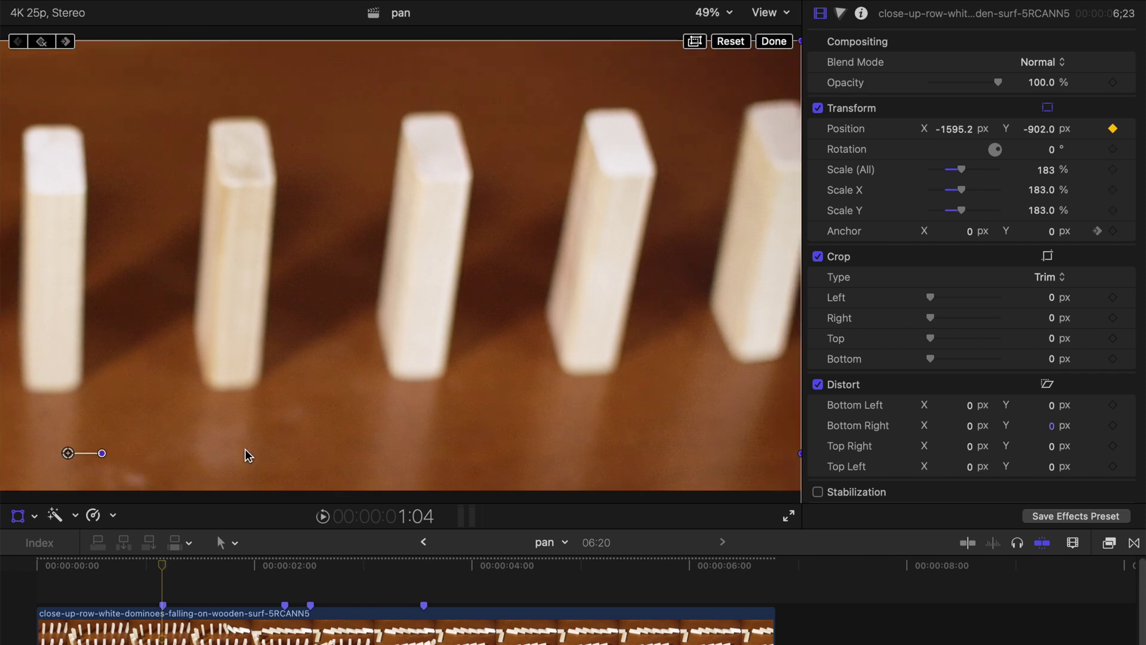
click(282, 574)
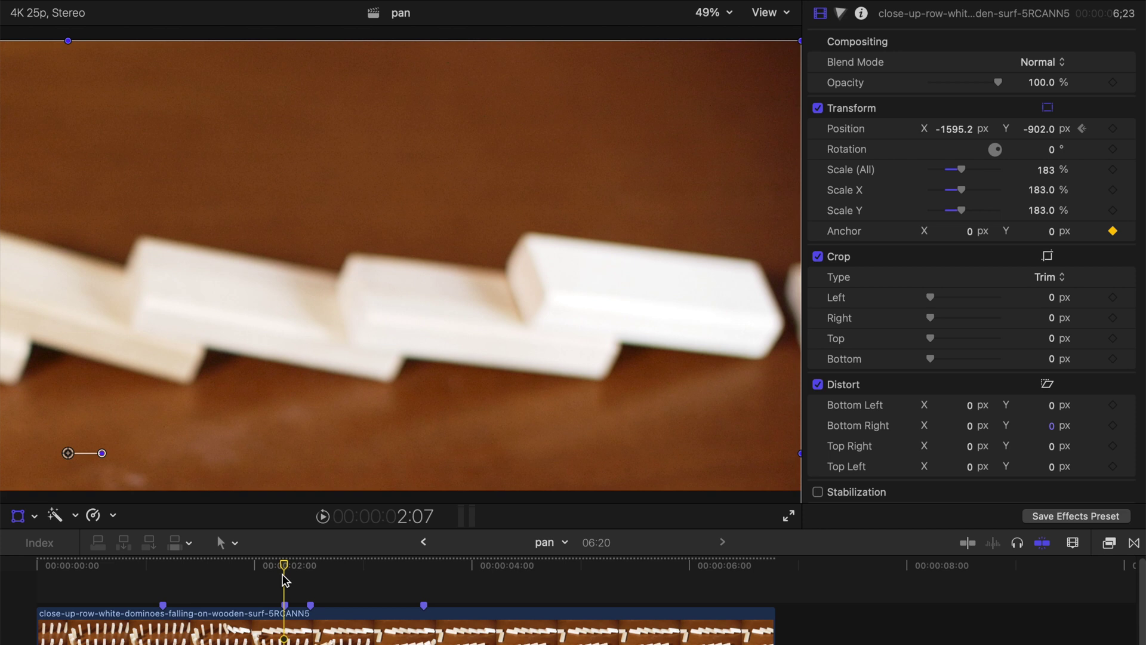
drag(157, 206, 820, 204)
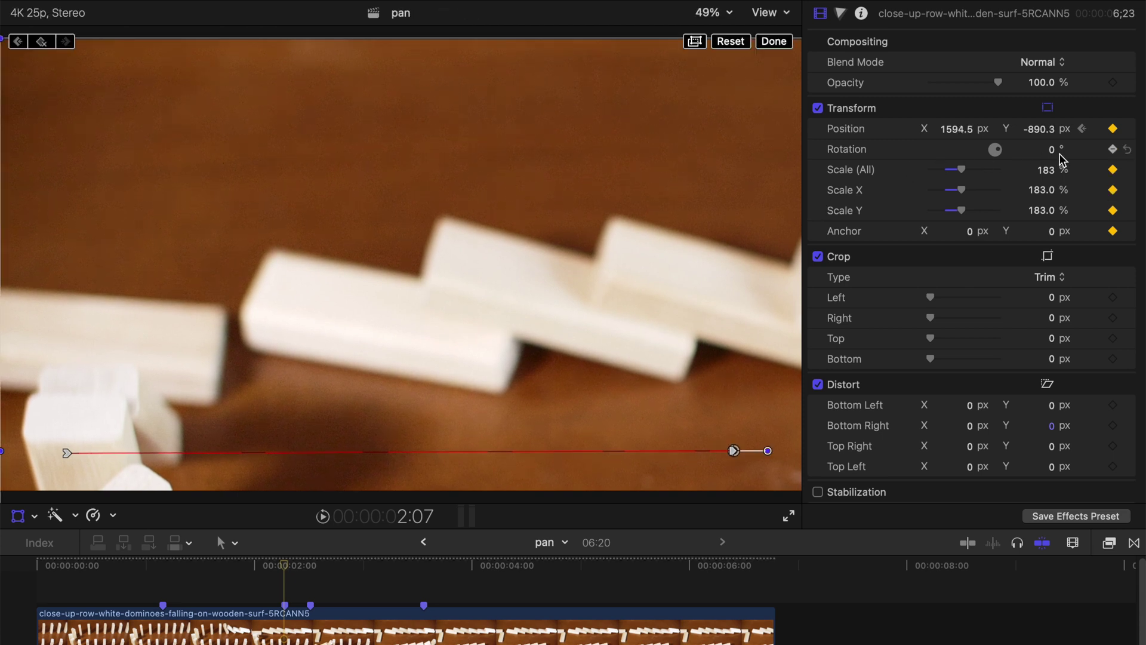
Step: Enter Position Y -902.2, then at 2:13 scrub Position Y to reframe the shot
click(1039, 129)
text(-)
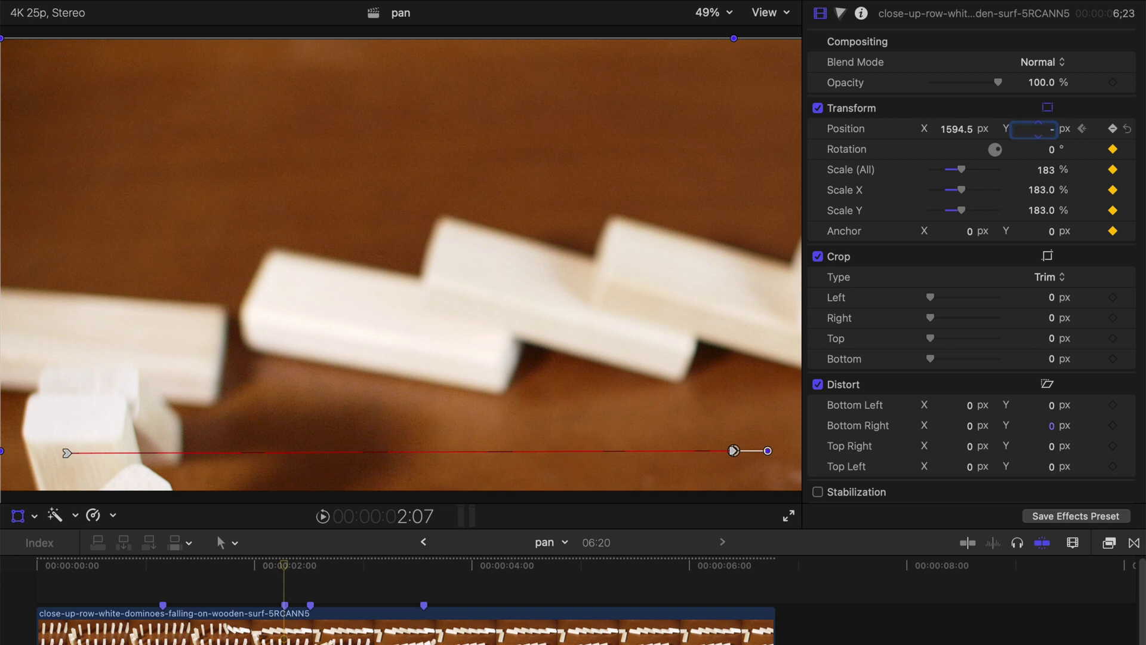
key(Return)
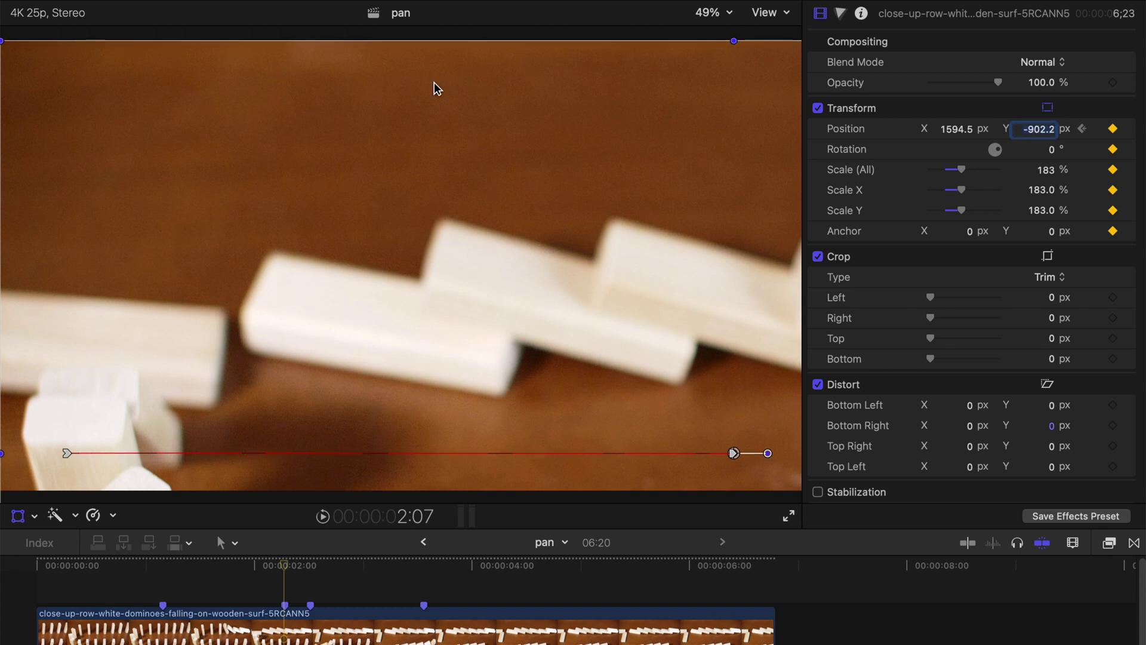
click(311, 568)
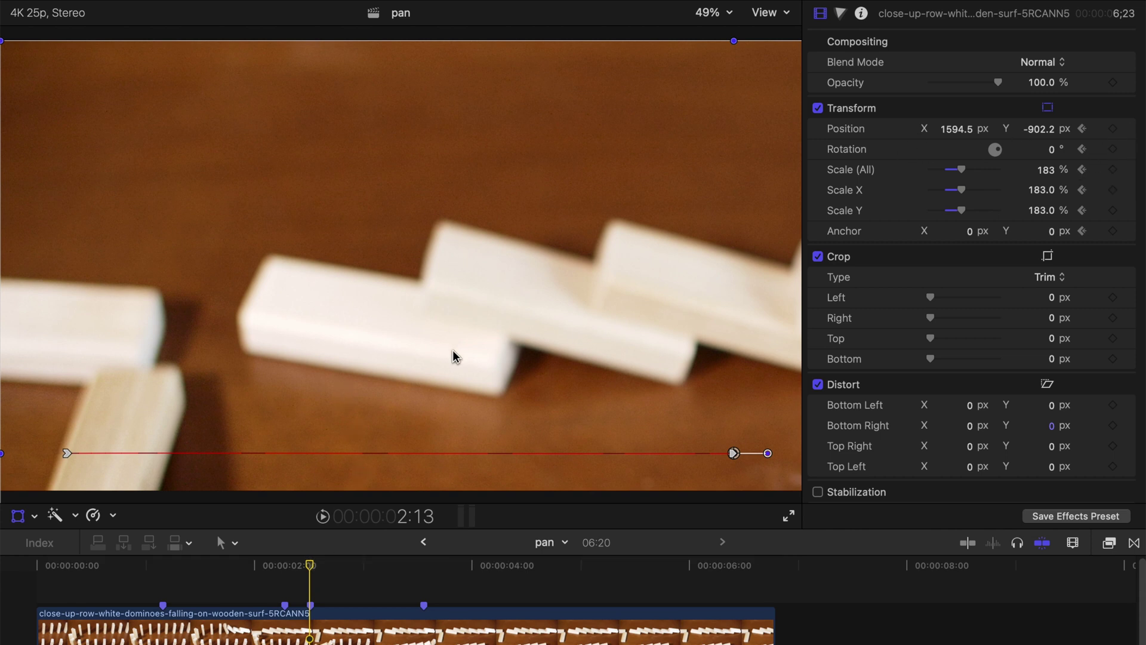
drag(1042, 139, 1042, 85)
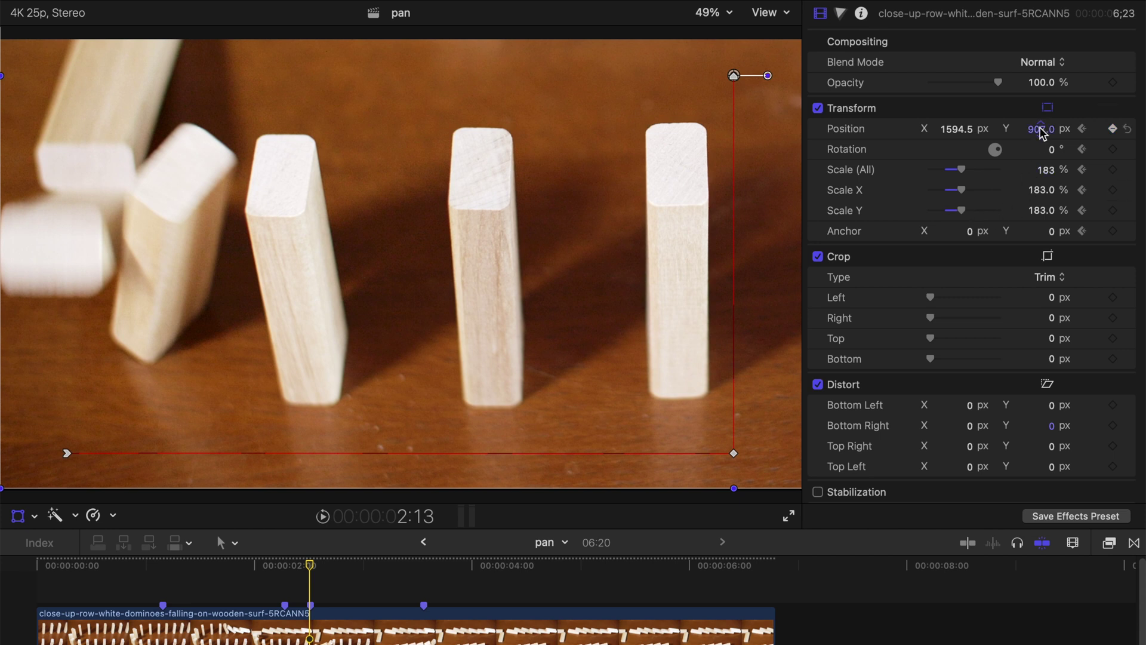
Step: Set Position Y to 900.6, make the top path point Smooth, change the other points' curves, and slide left at 3:14
drag(1042, 131, 1042, 132)
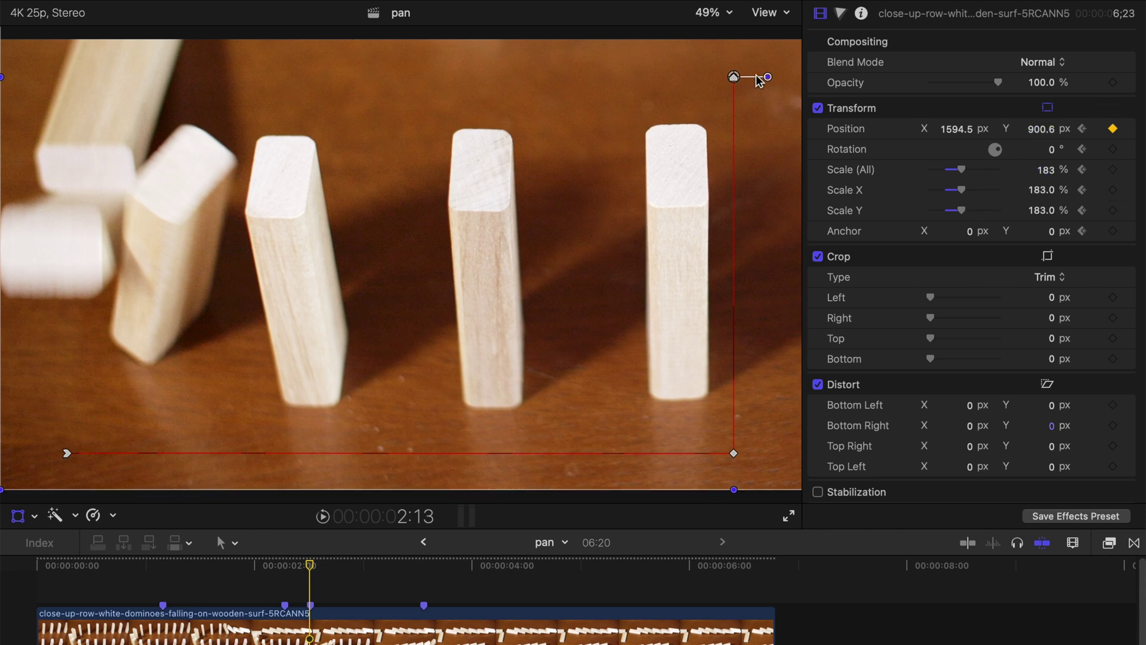
right_click(735, 79)
click(776, 106)
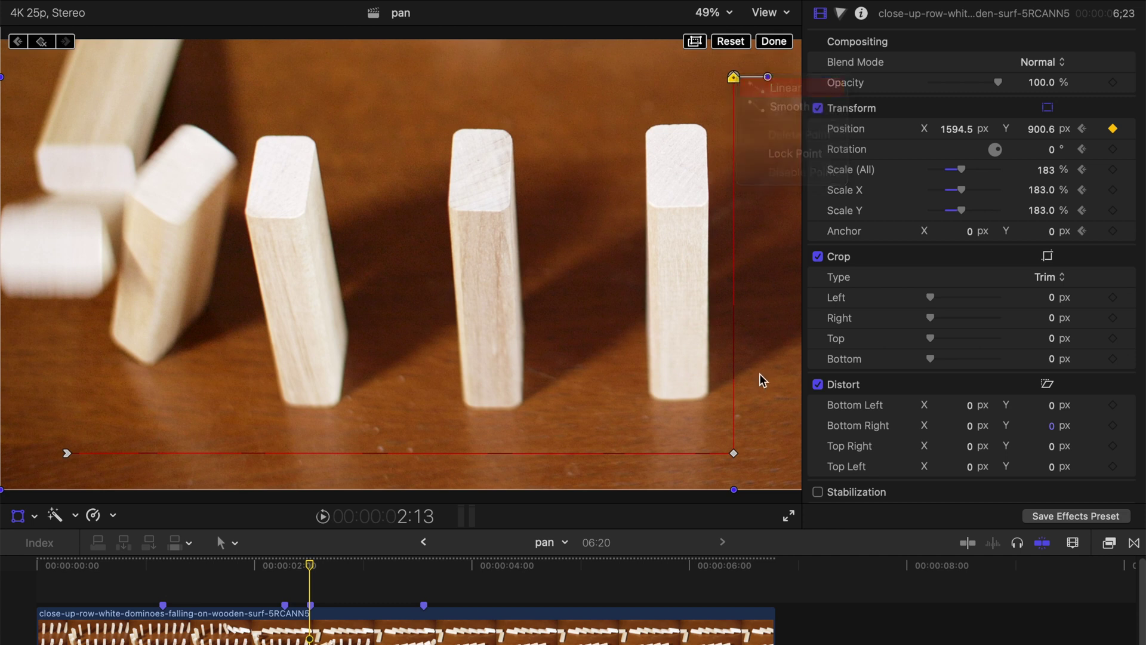
right_click(734, 454)
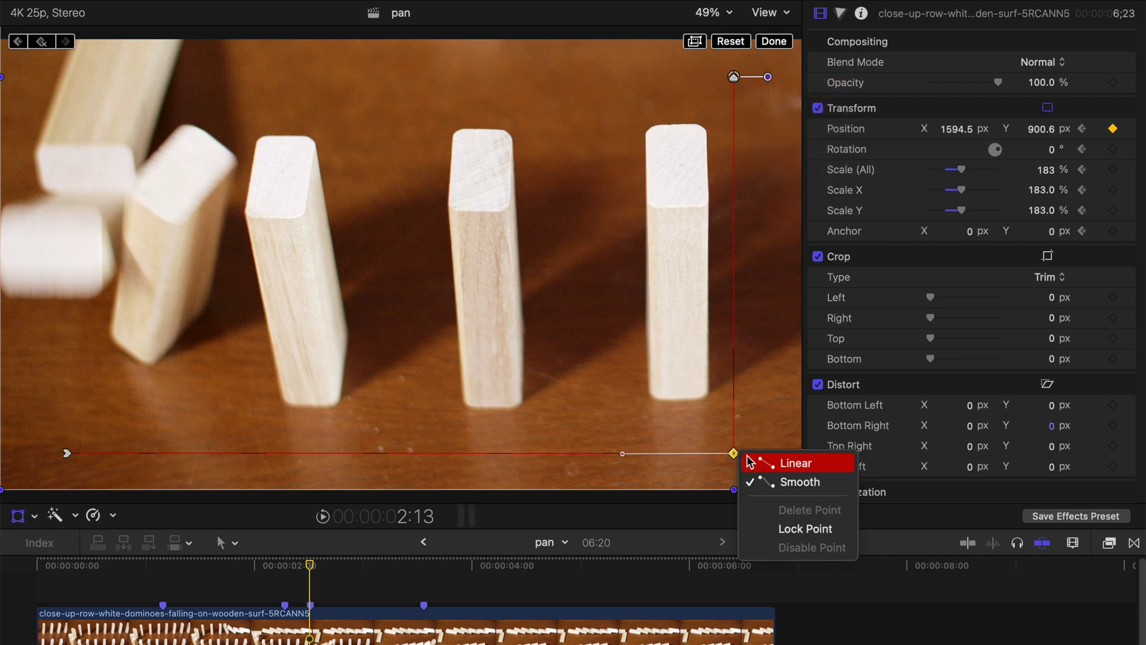
click(780, 463)
right_click(69, 456)
click(83, 462)
click(427, 569)
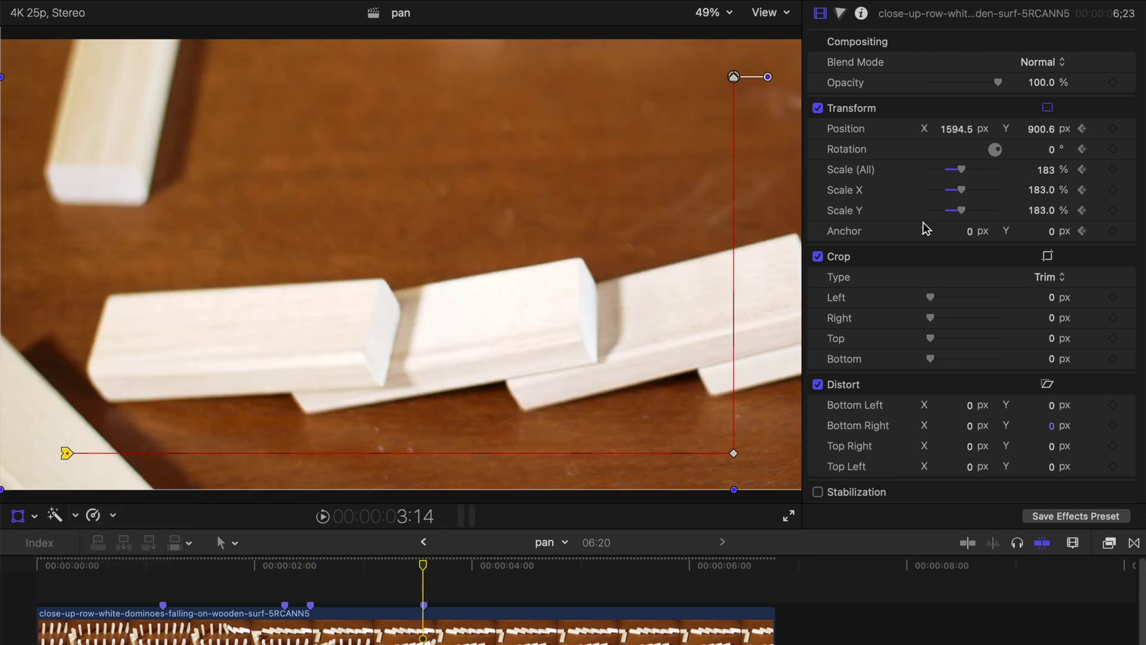
drag(962, 134, 863, 134)
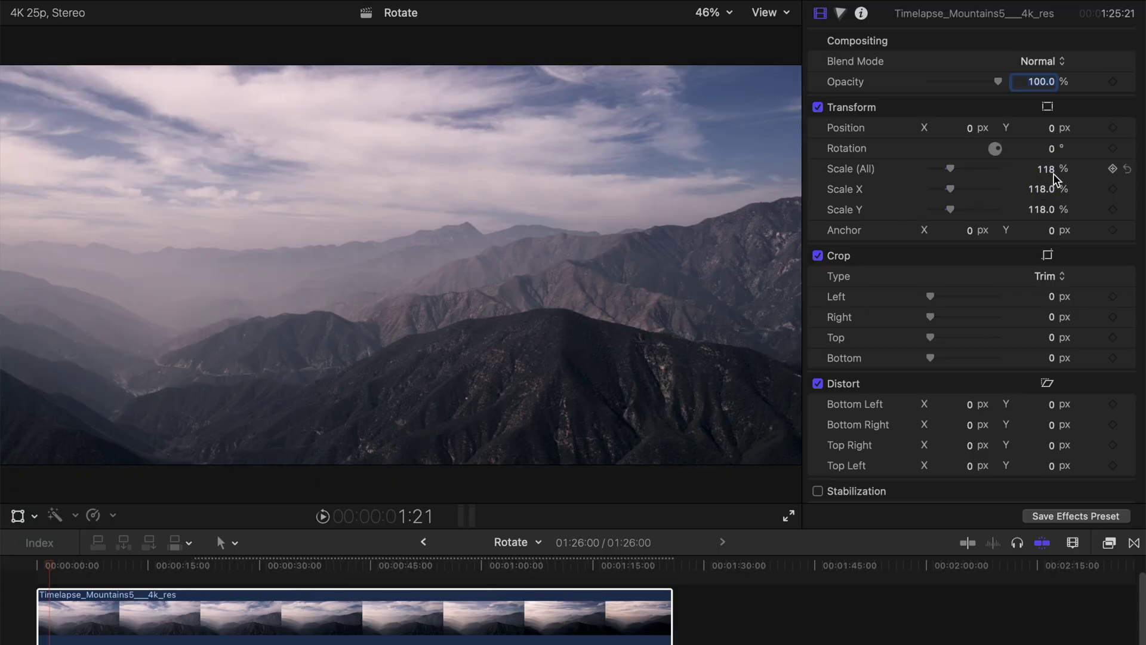
Step: Check the mountain clip's media info, then select it in the Rotate timeline and scrub through it
click(861, 13)
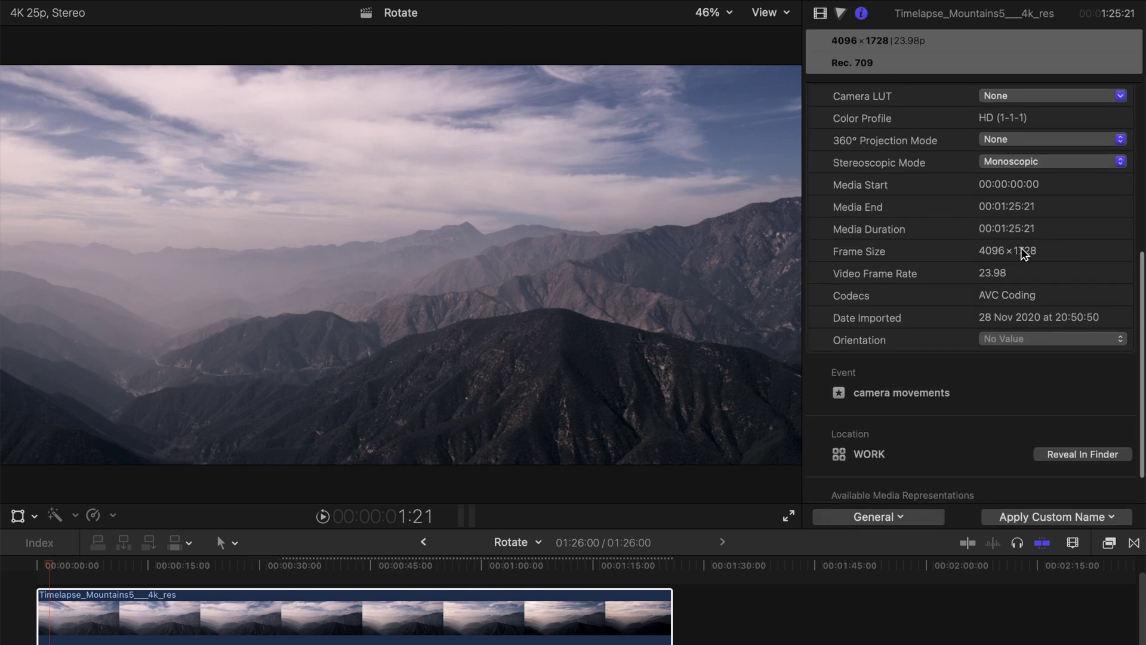
click(821, 13)
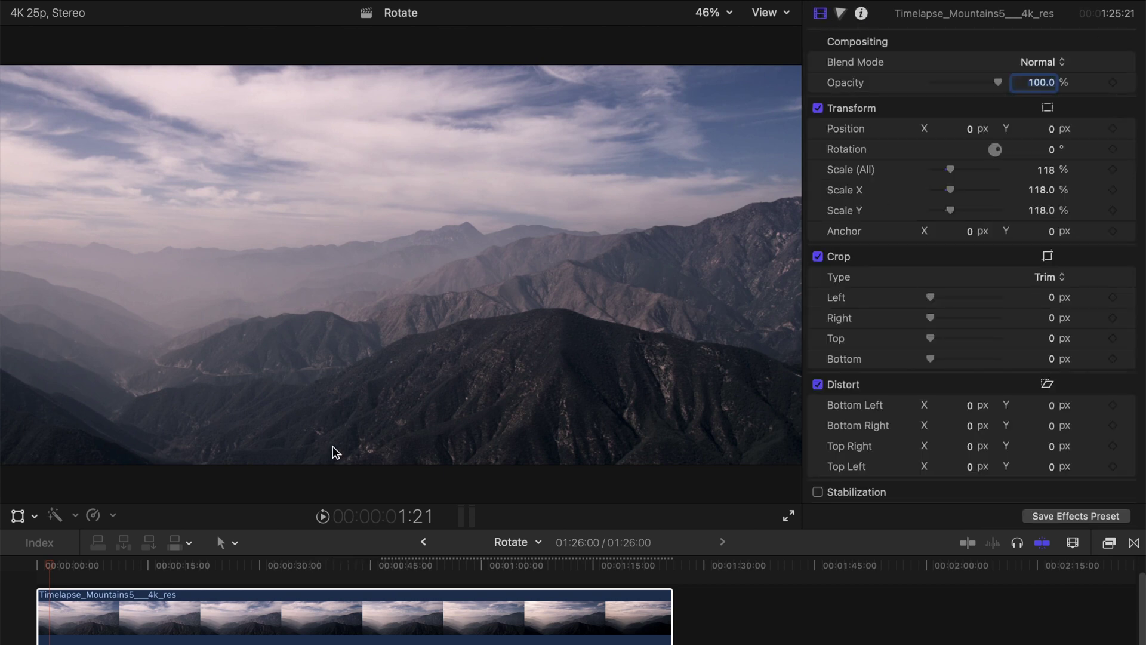
click(117, 603)
drag(45, 556, 596, 567)
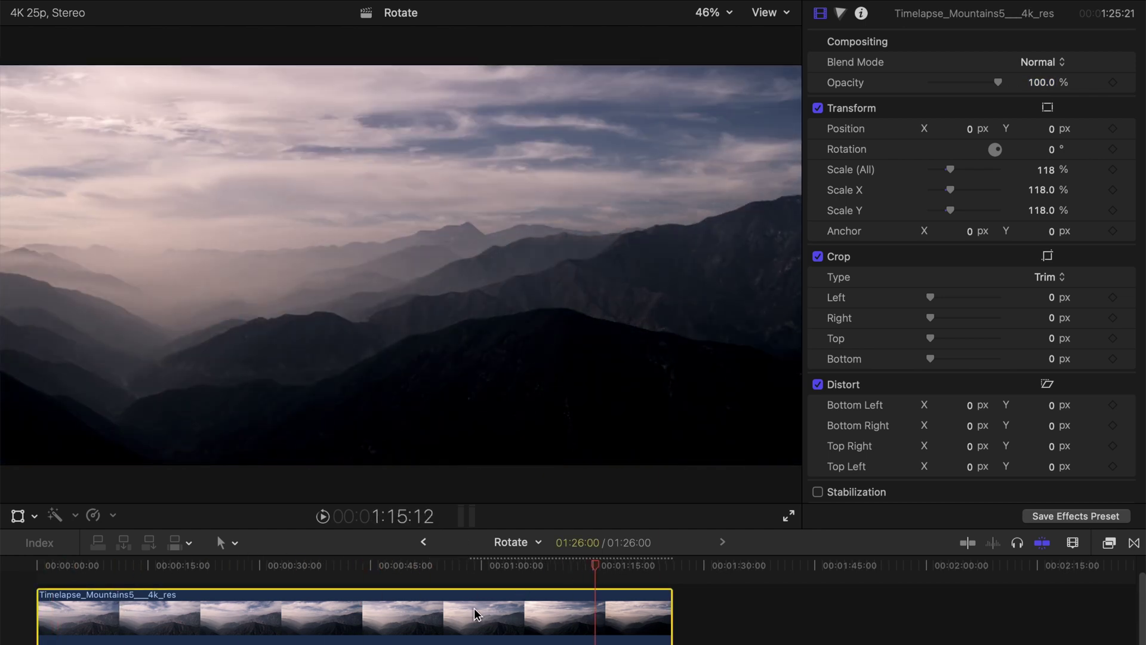
Step: Show the retime bar, speed the clip up to 909%, and play it back
key(ctrl+v)
drag(664, 600, 105, 618)
mouse_move(39, 563)
mouse_down()
mouse_move(94, 563)
mouse_move(36, 563)
mouse_move(40, 574)
mouse_up()
key(space)
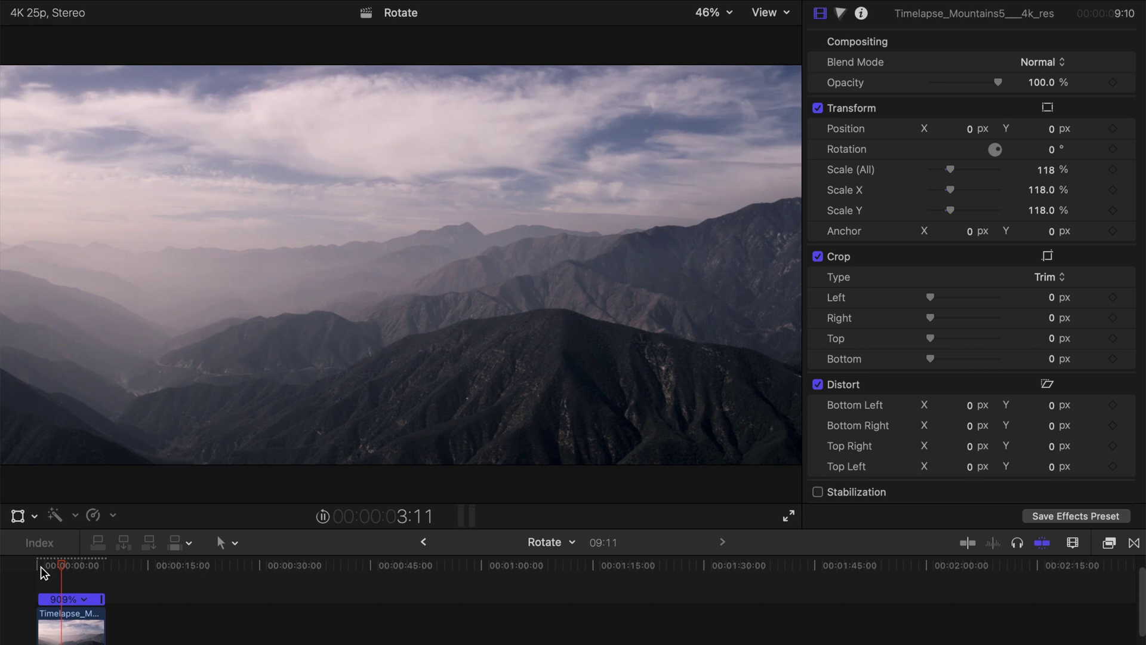
key(space)
Step: Speed the clip further to Fast (1655%), about five seconds, and replay it from the start
drag(107, 609, 73, 606)
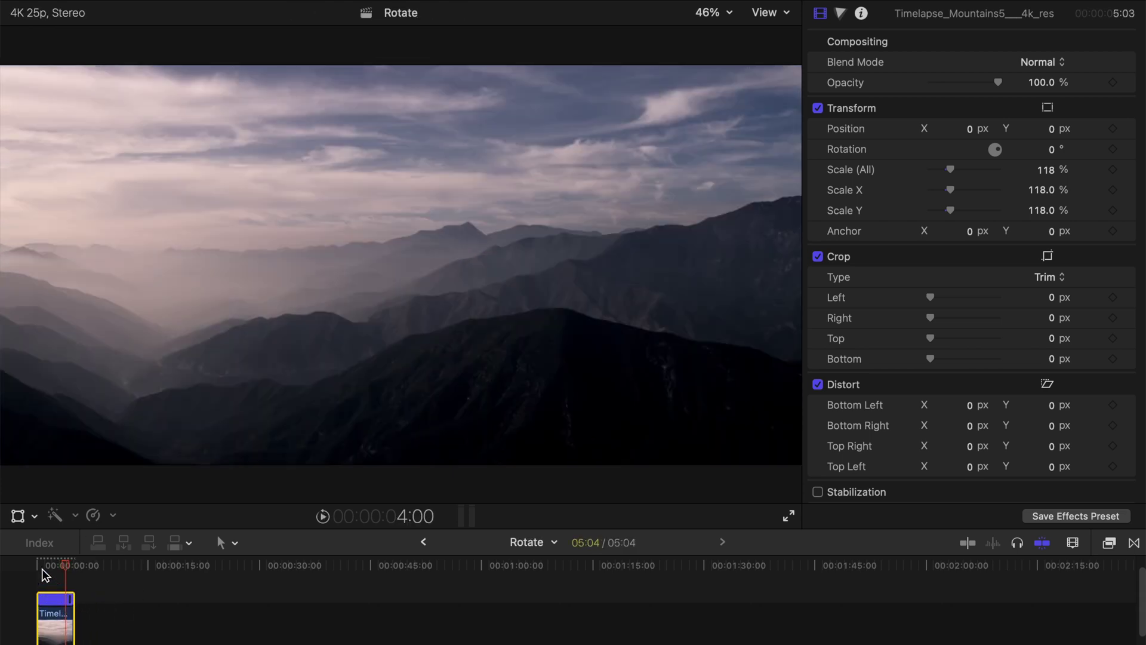
click(38, 565)
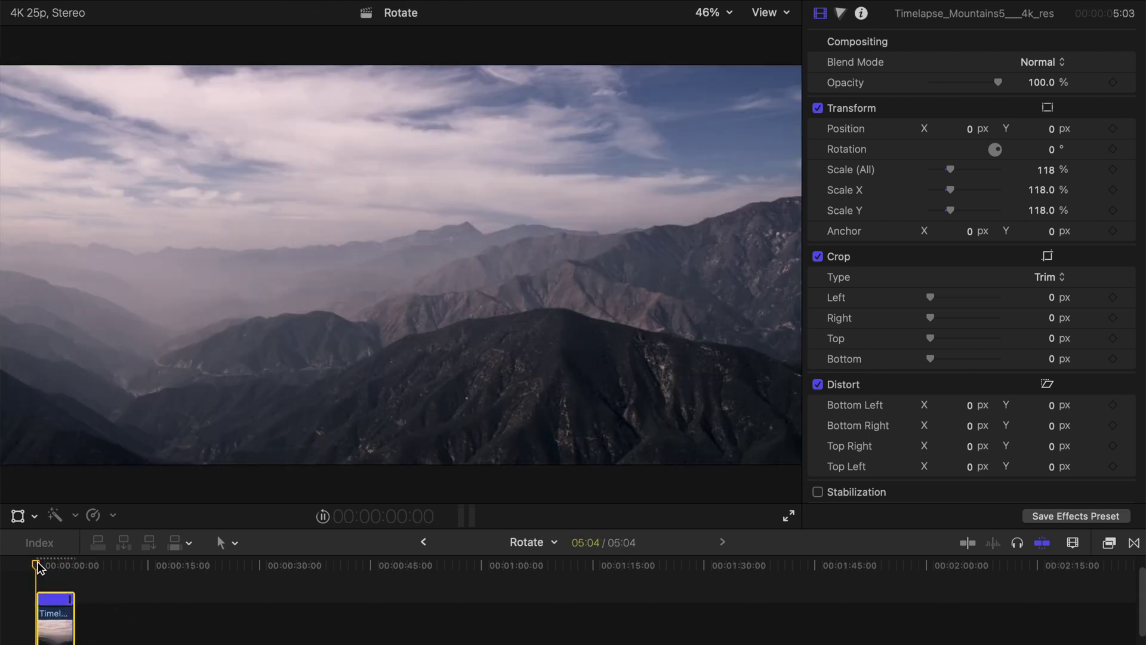
key(space)
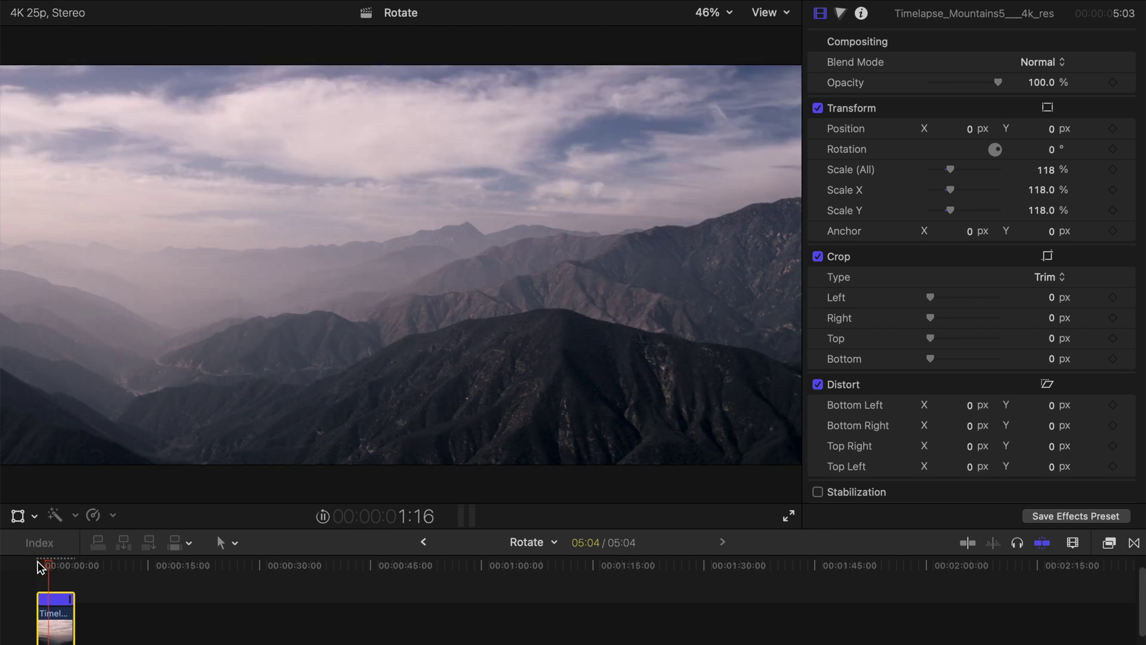
key(space)
key(super+equal)
key(super+equal)
key(super+equal)
key(super+equal)
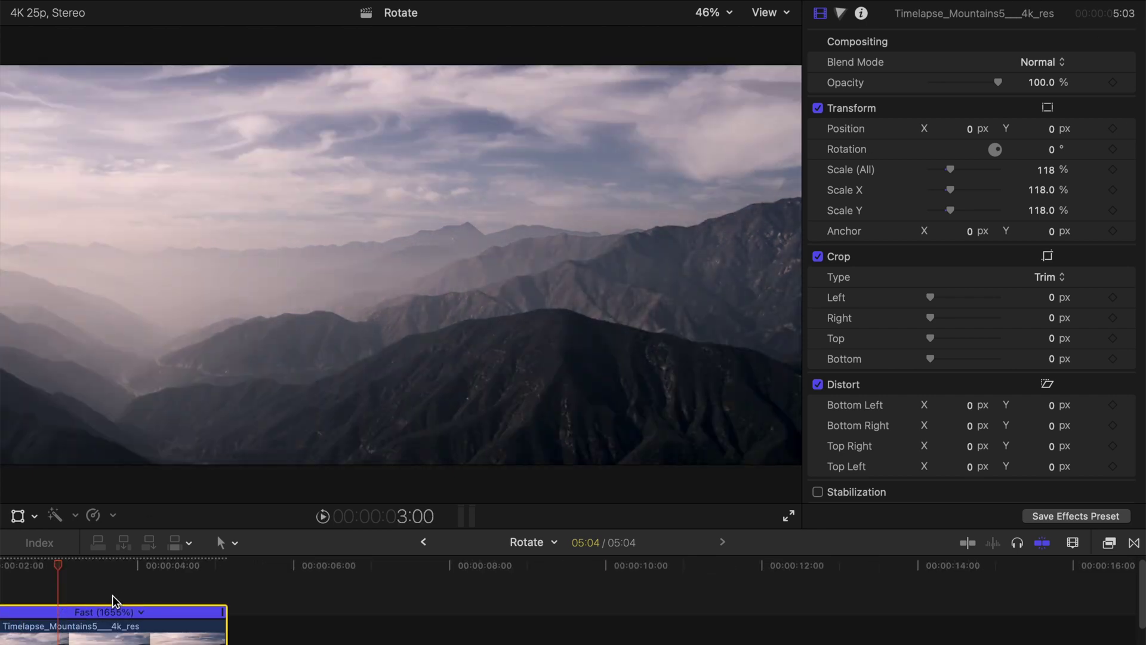
key(super+minus)
key(super+minus)
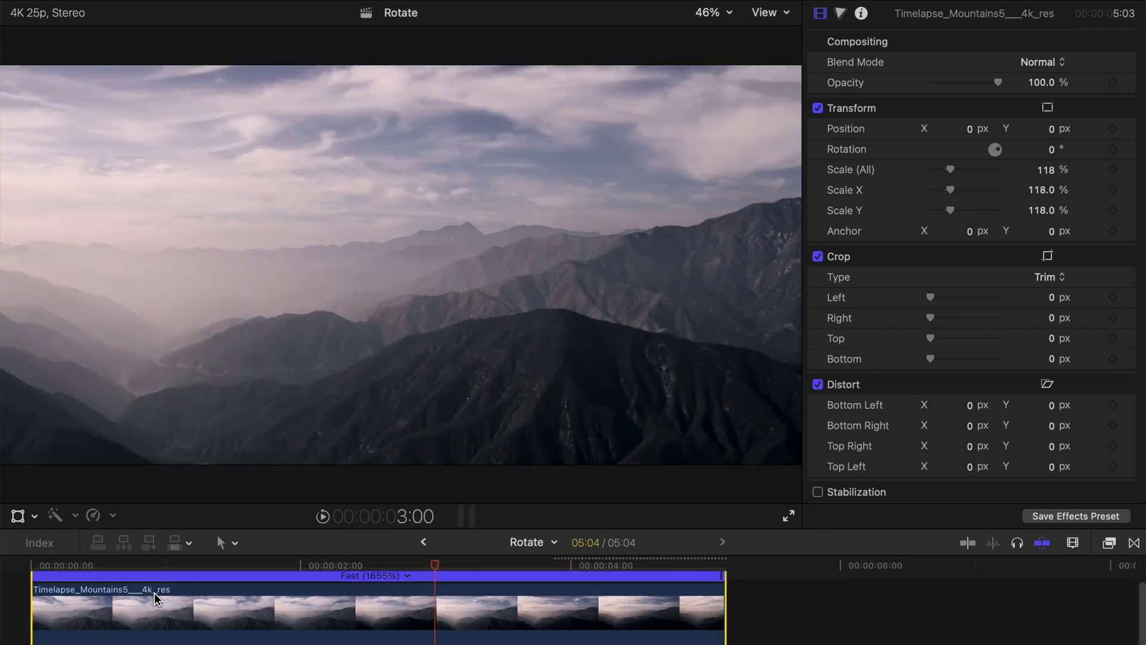
key(Home)
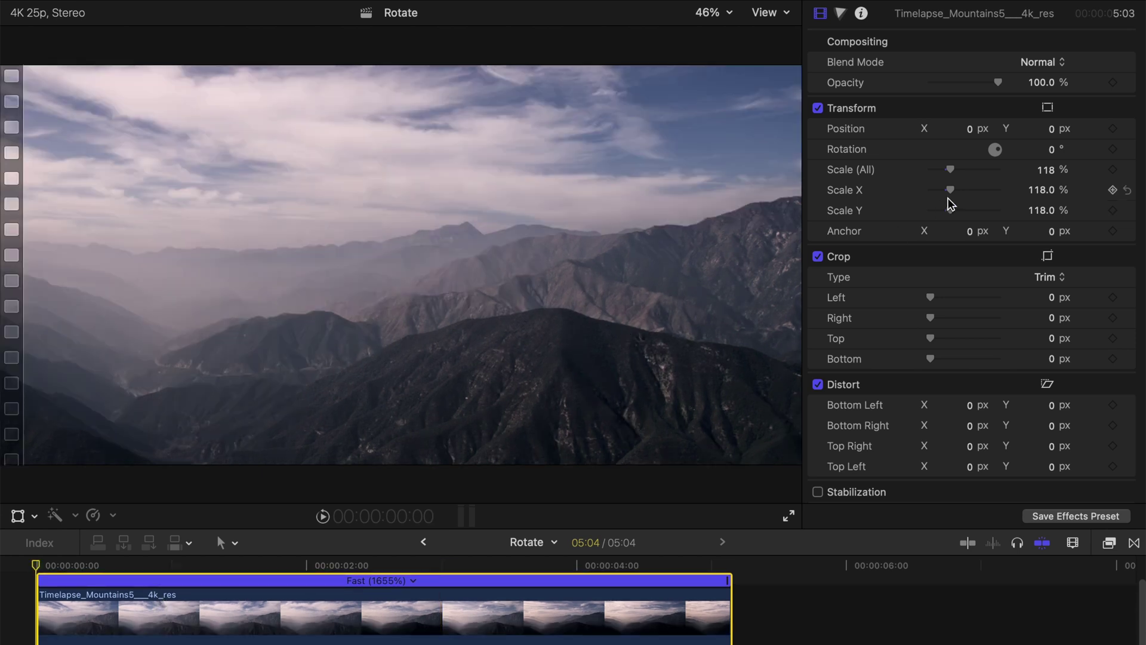
Step: At the clip start, add Scale and Rotation keyframes and set 247% scale with 26° rotation
click(1112, 170)
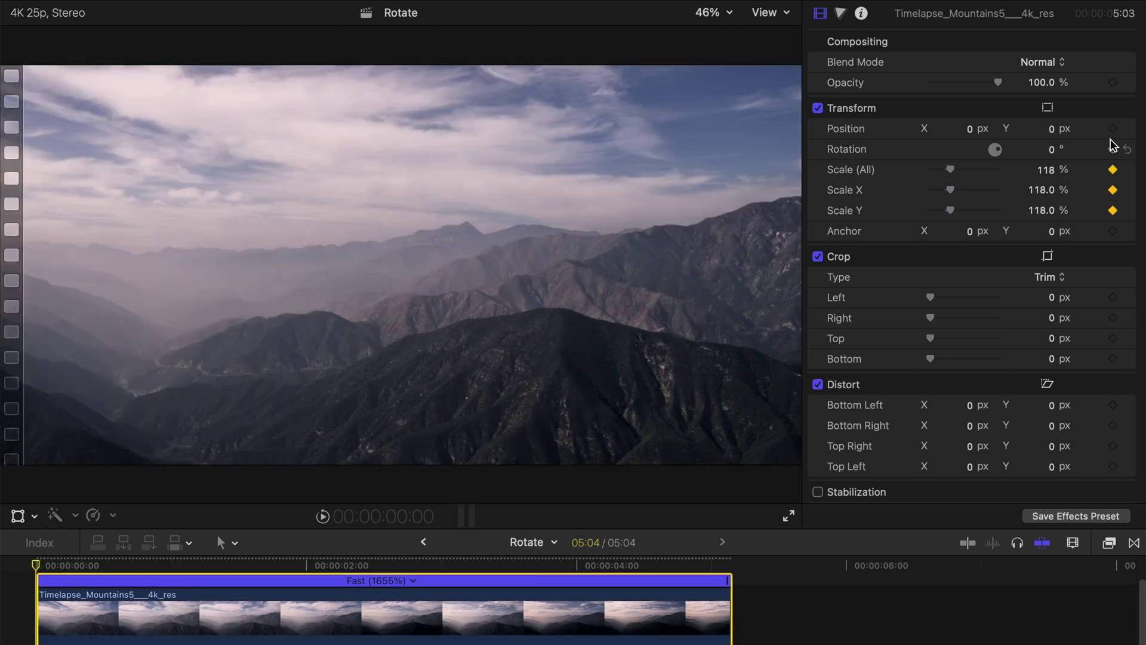
click(1113, 149)
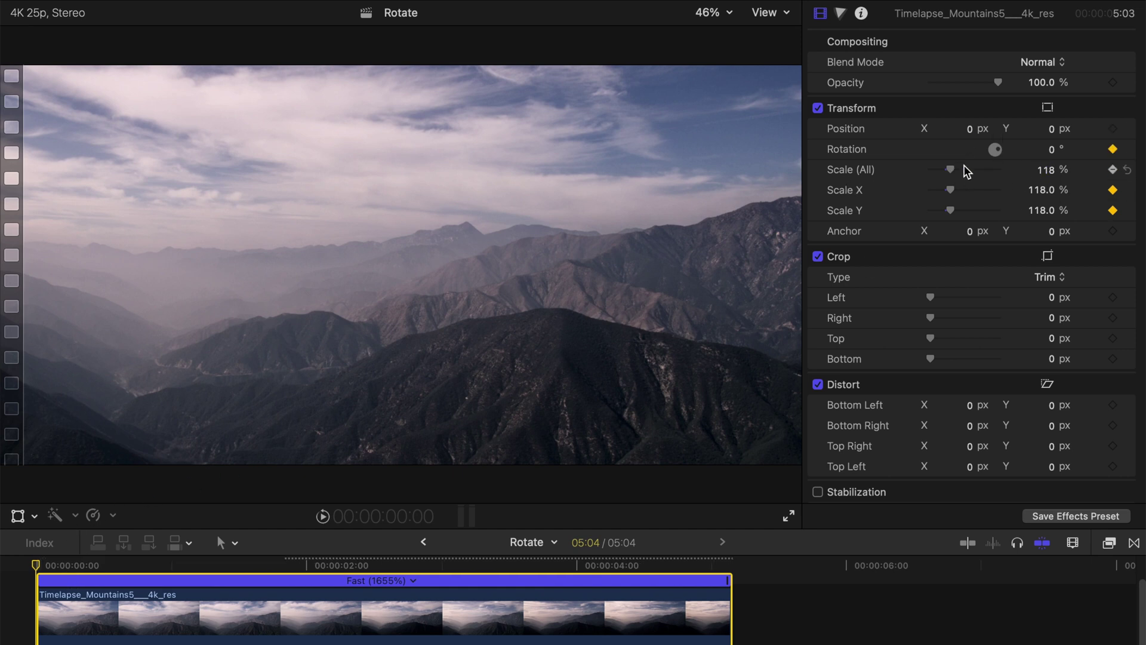
drag(947, 169, 998, 153)
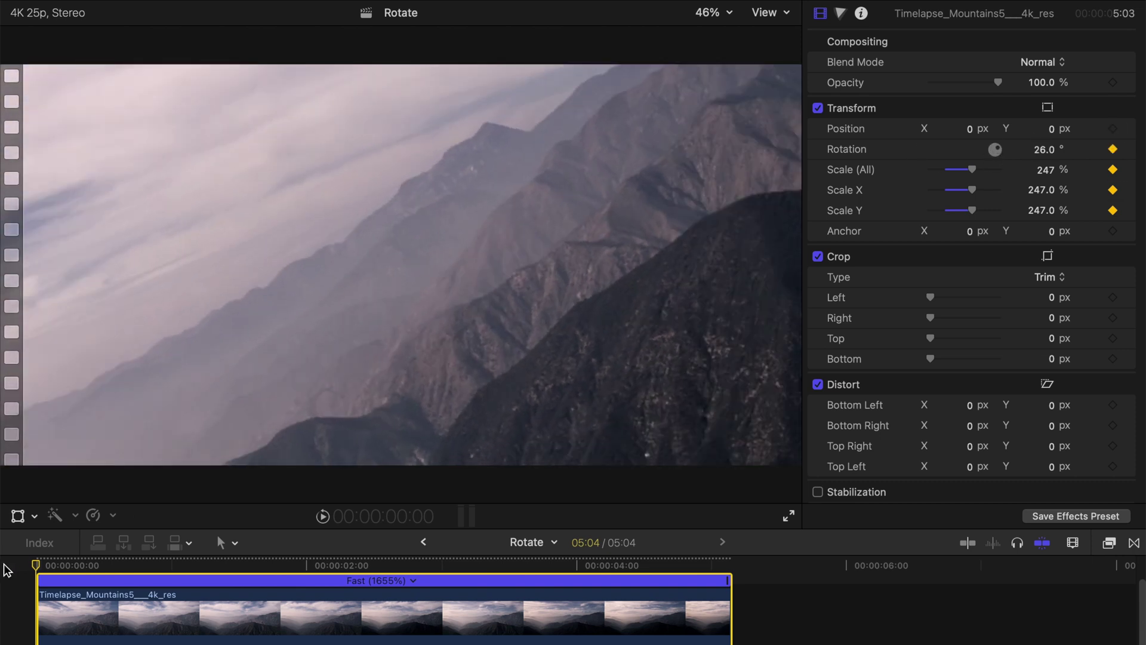
Step: Six frames into the clip, set Scale (All) back to 118%
drag(79, 565, 71, 564)
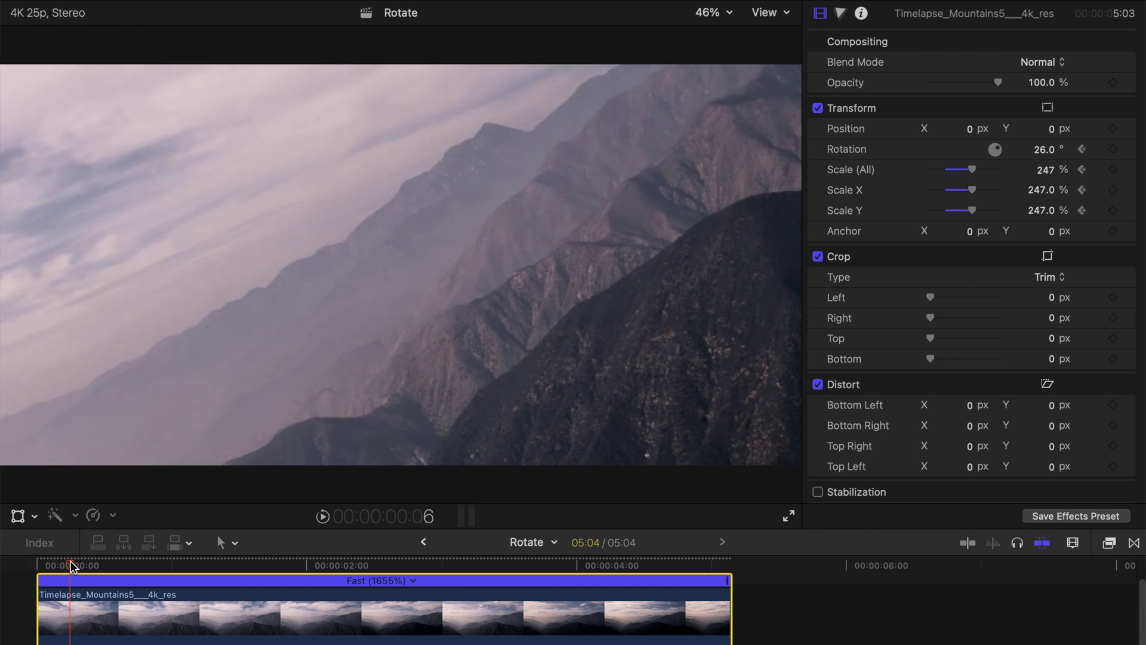
click(1052, 175)
text(118)
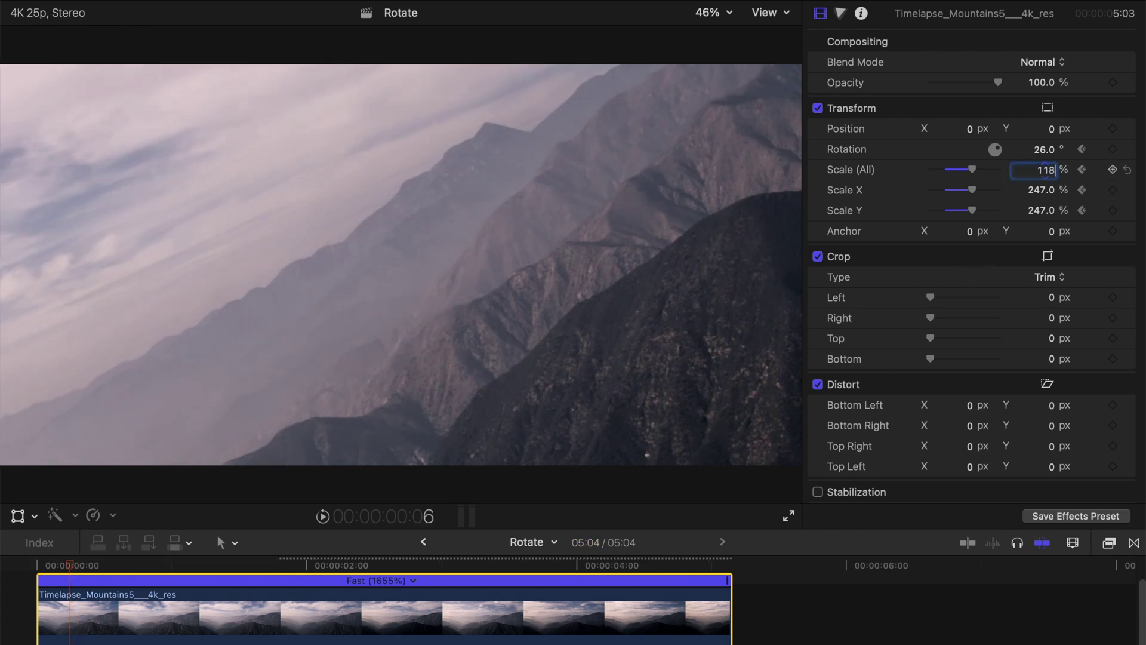
key(Return)
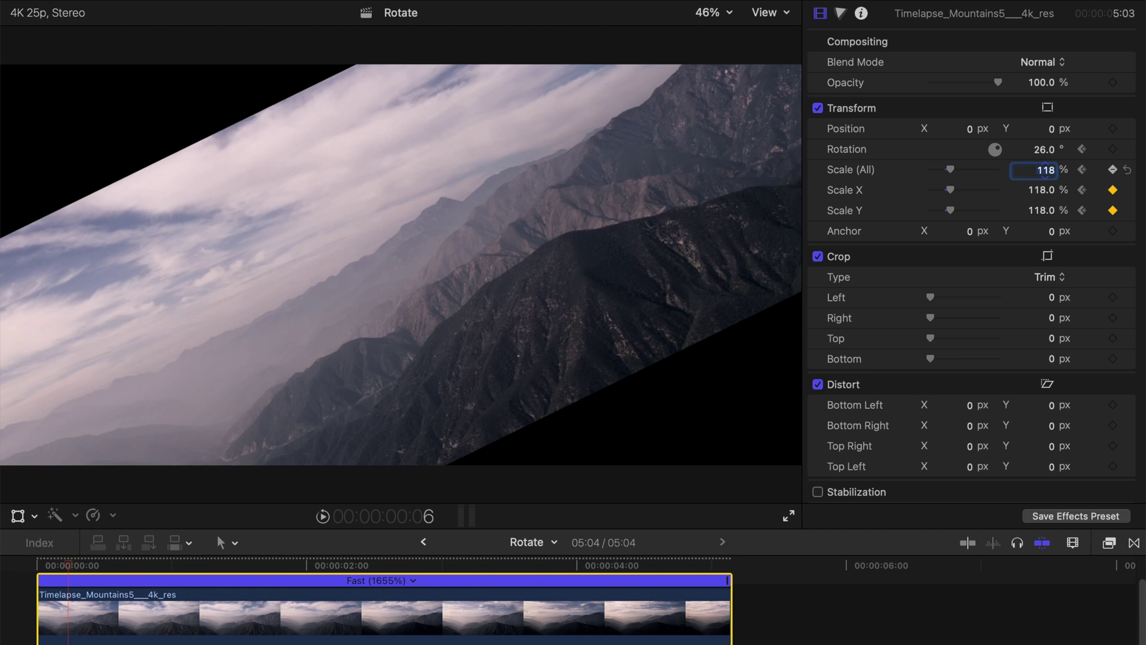
Step: Set rotation to 0° at the six-frame keyframe and play the effect from the start
text(0)
key(Return)
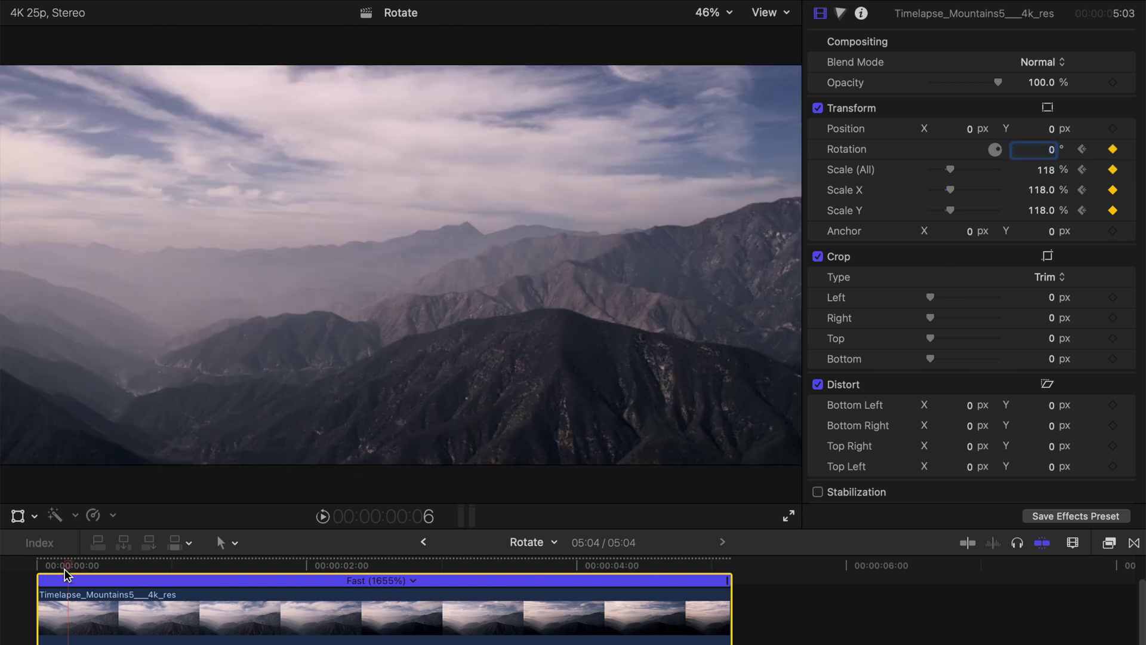
click(37, 562)
key(space)
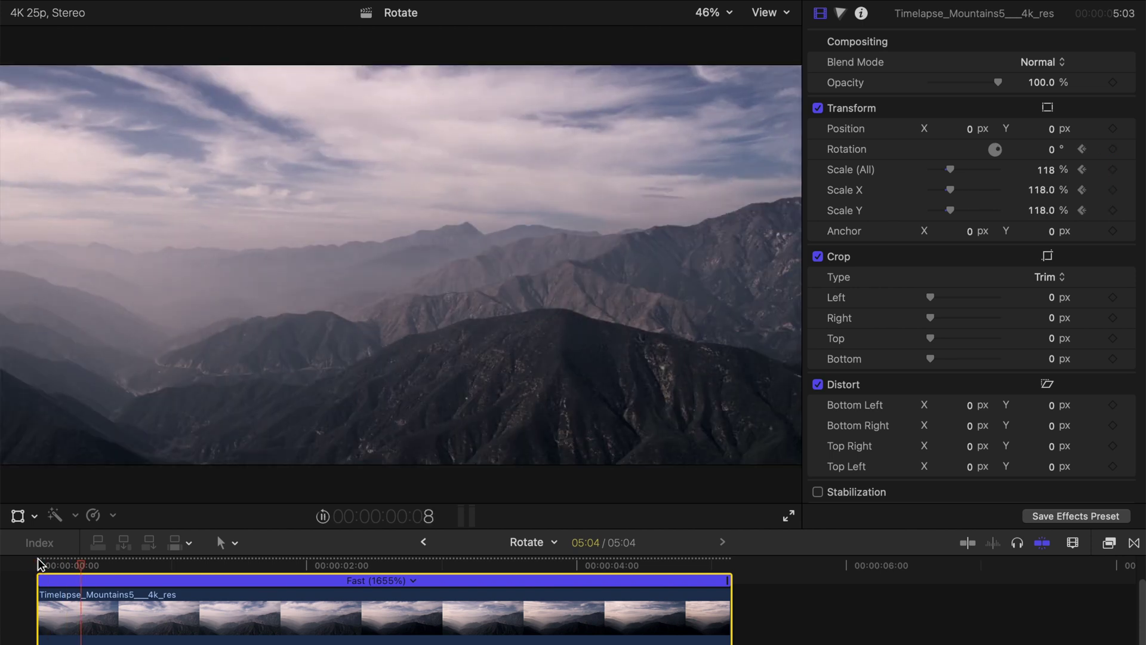
Step: Show Video Animation and drag the settling Transform keyframe later to about 2:03, then replay
right_click(95, 621)
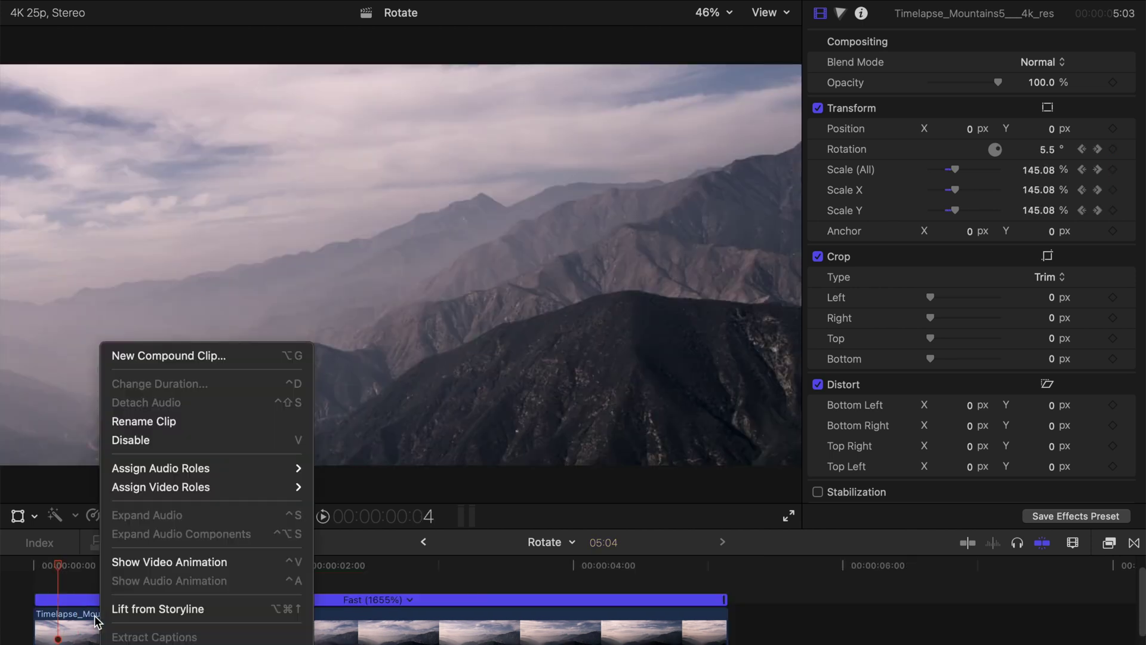
click(144, 561)
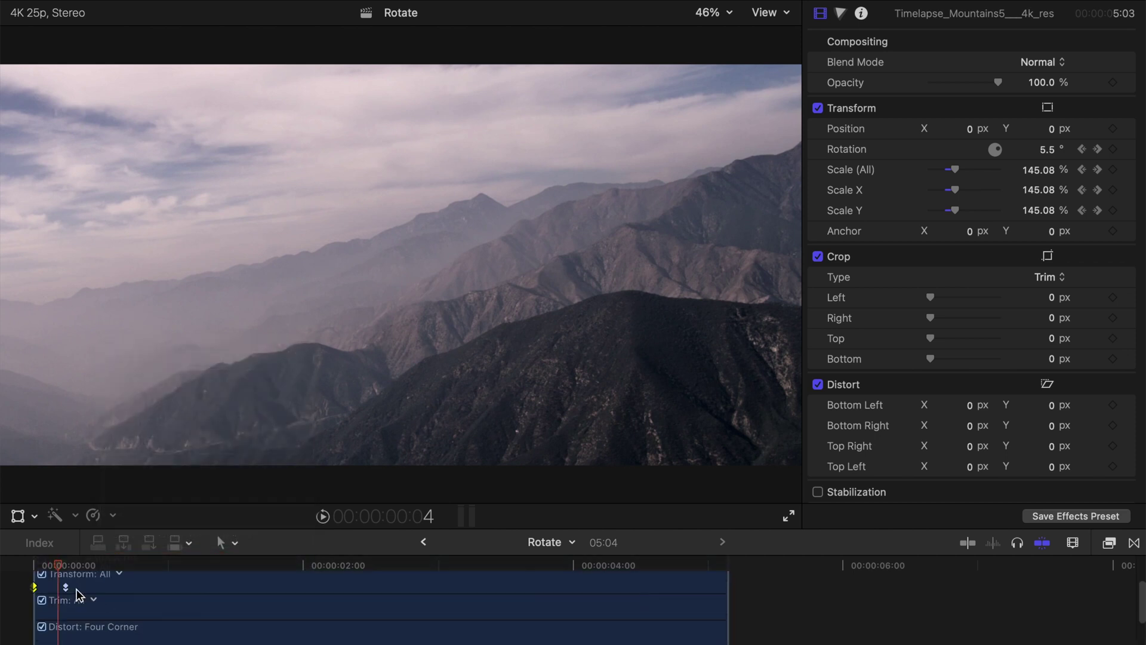
drag(66, 587, 310, 593)
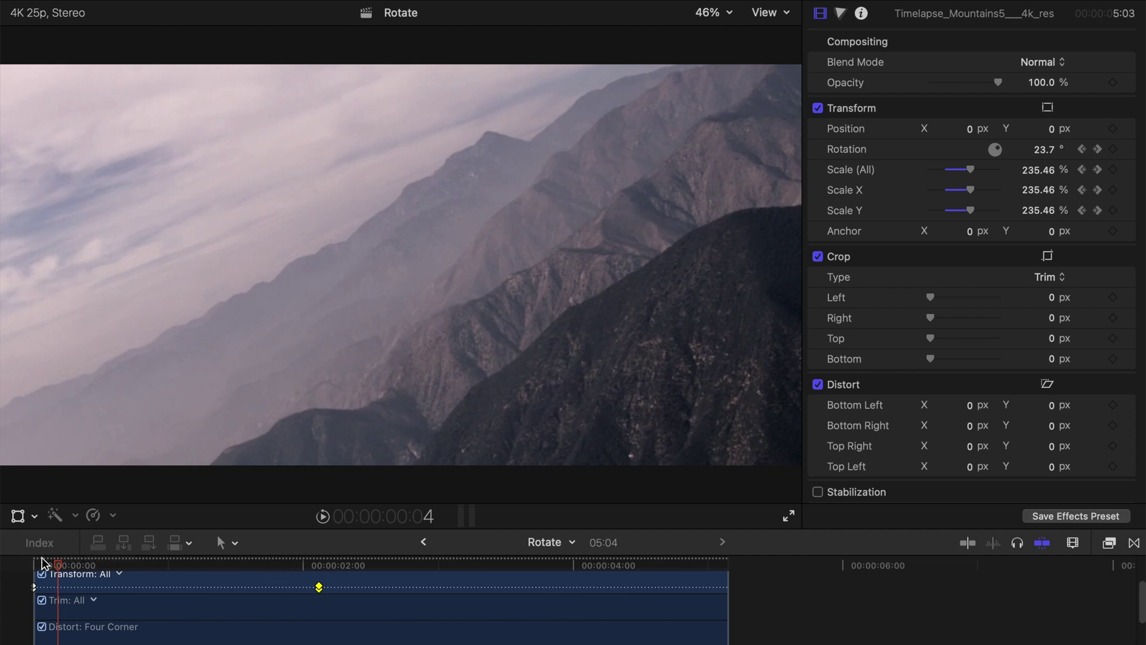
key(ctrl+v)
key(space)
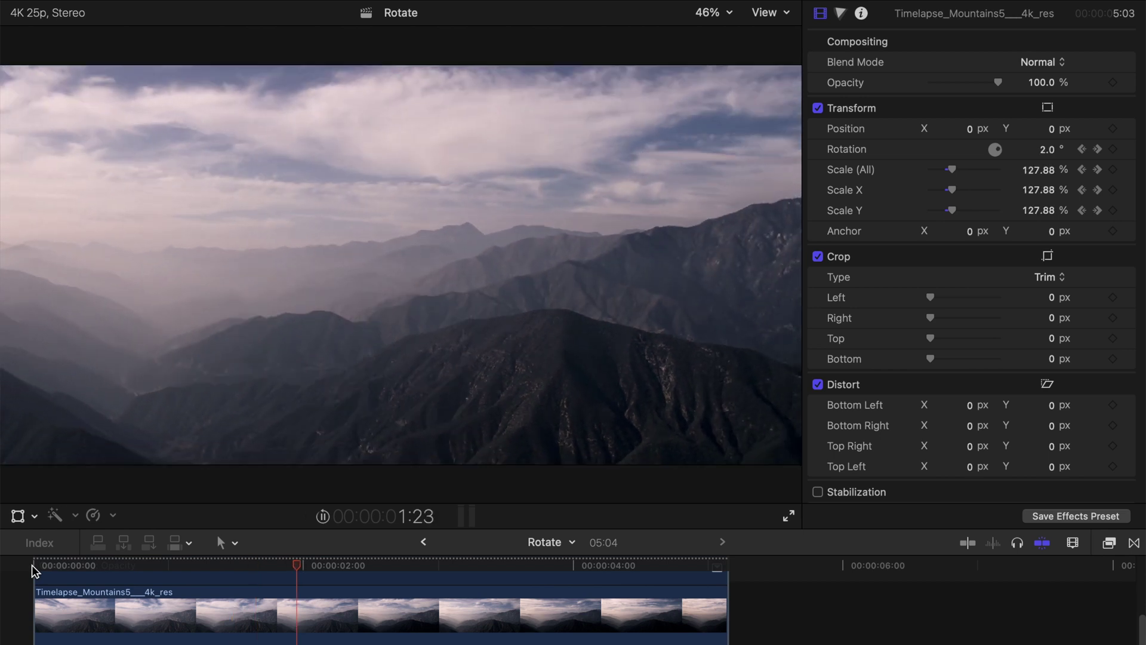
key(space)
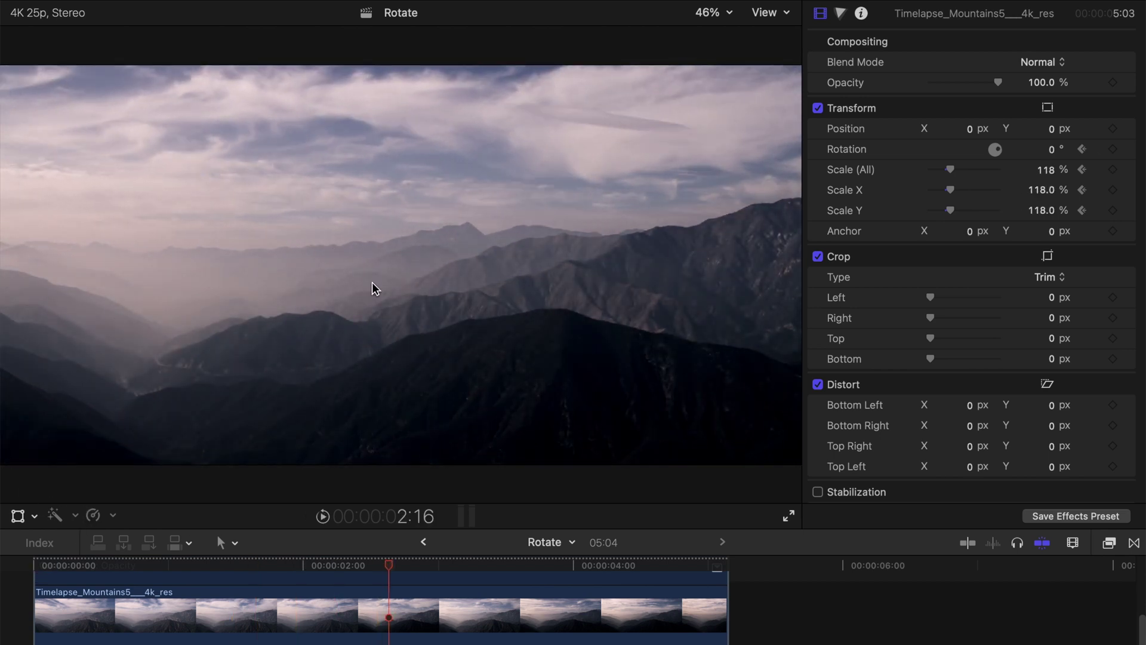
key(ctrl+v)
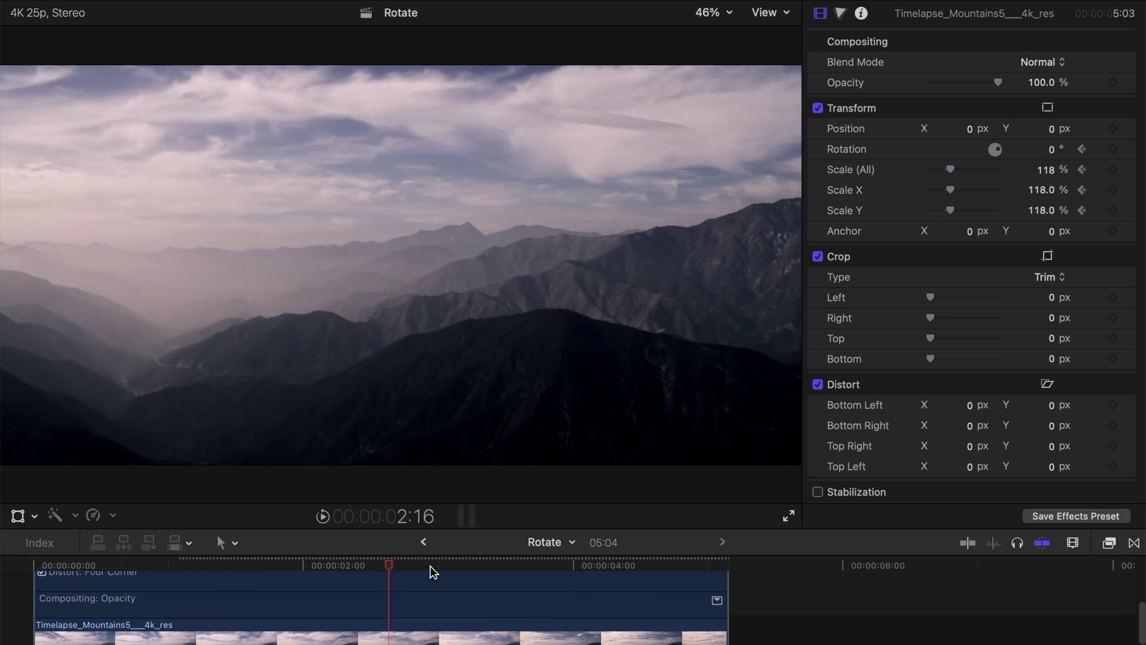
click(395, 565)
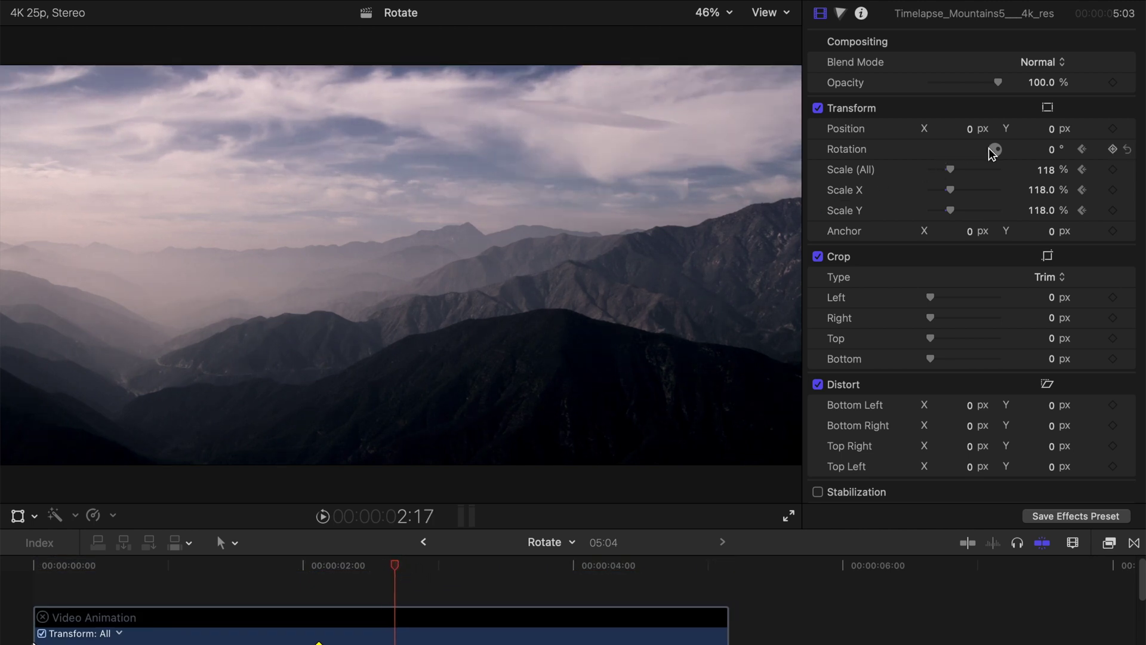
Step: Raise the scale at the 2:17 keyframe to 186%
drag(954, 171, 1002, 150)
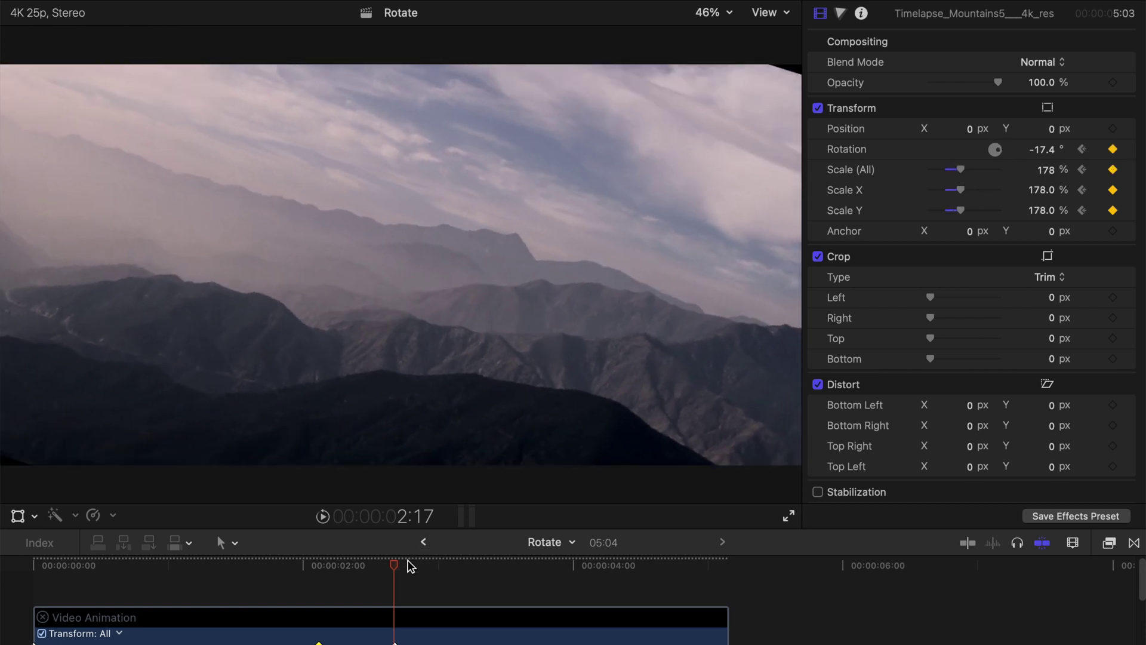
drag(398, 561, 450, 566)
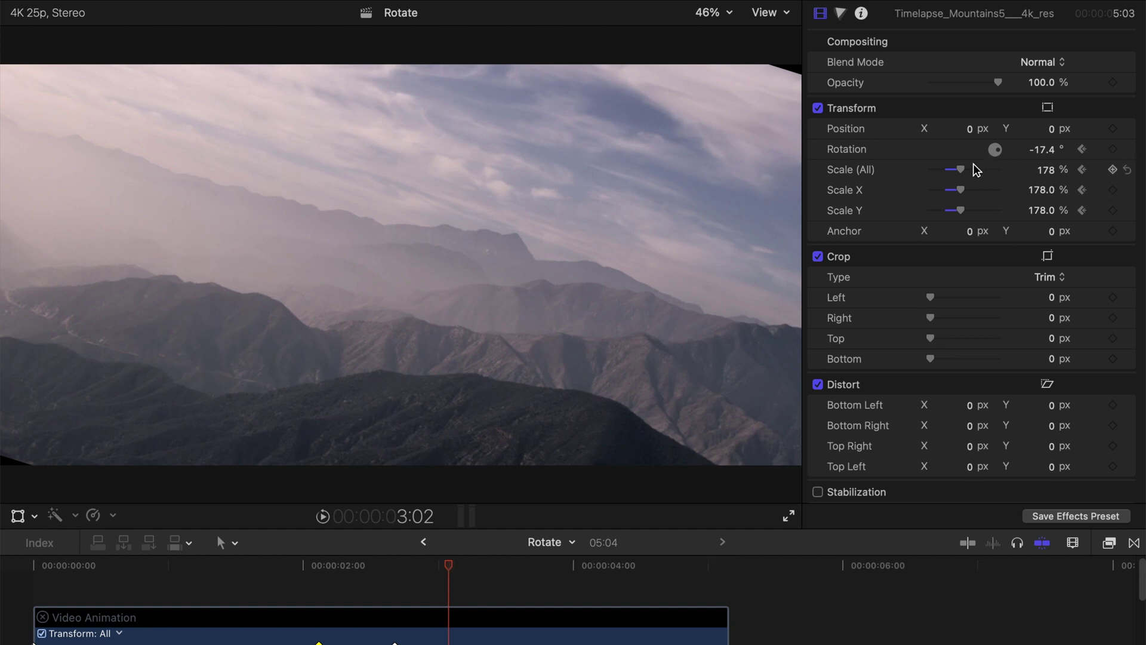
click(426, 584)
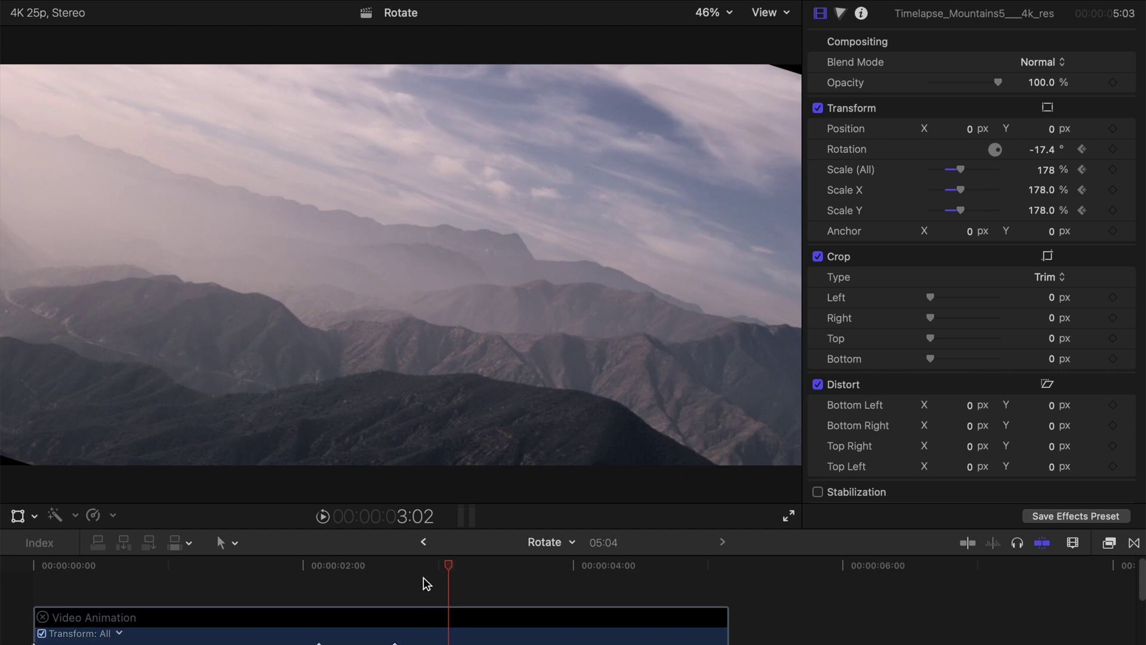
drag(412, 571, 397, 572)
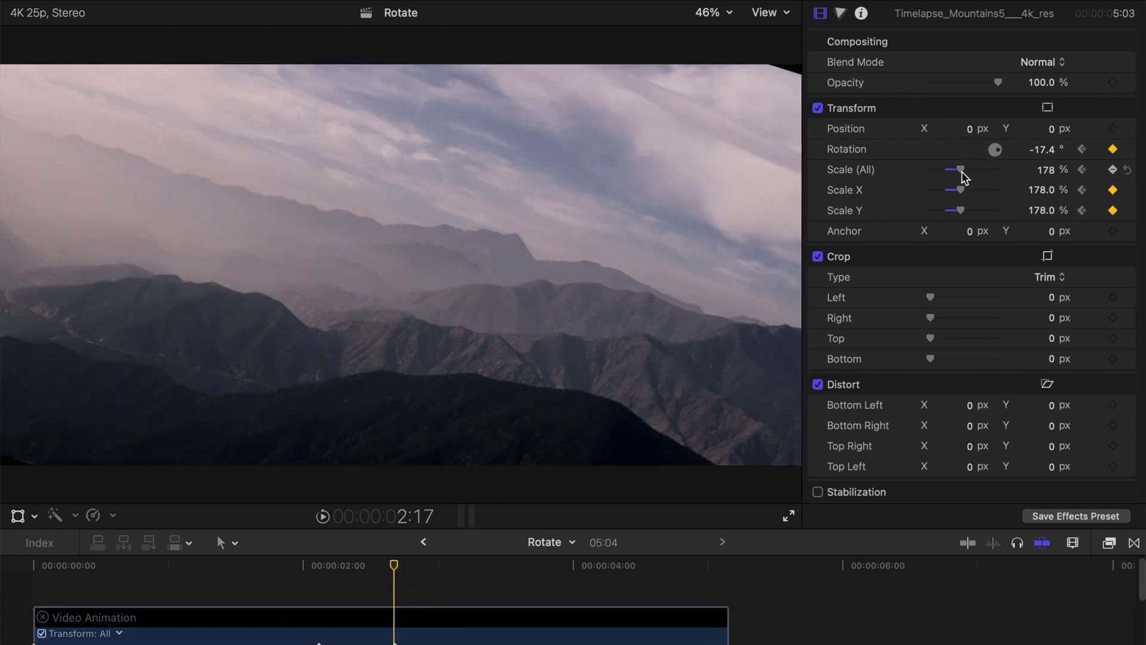
drag(962, 170, 964, 171)
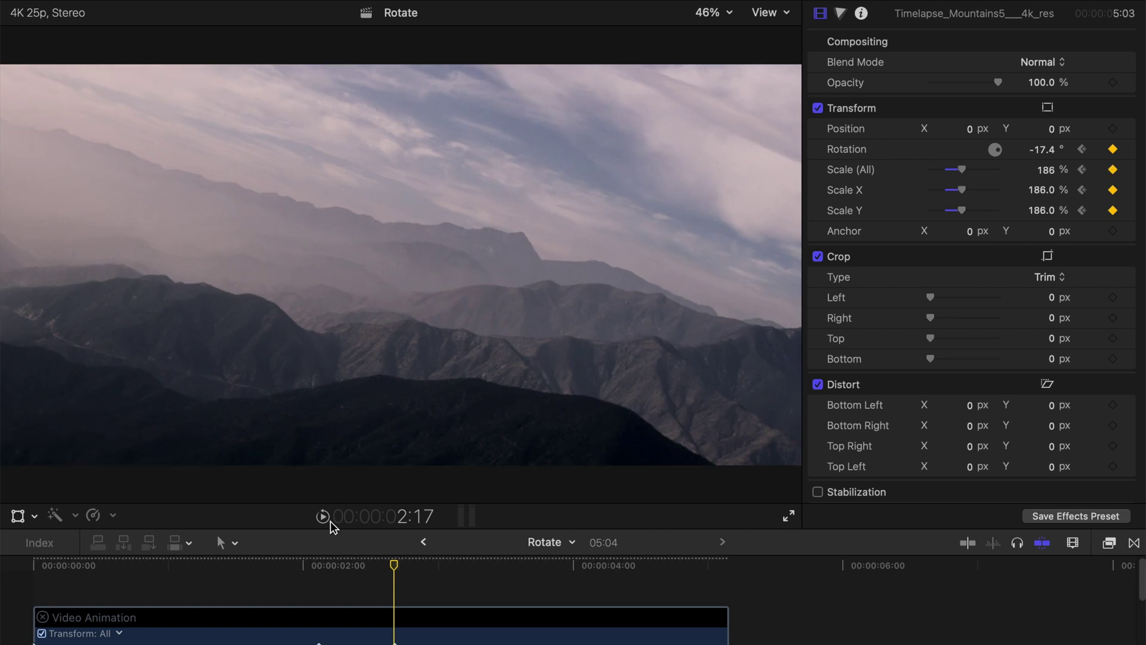
Step: At 2:24, rotate the frame to -79.1° and trim the clip's end to 2:24
click(435, 565)
scroll(729, 590, down, 5)
drag(726, 632, 460, 632)
scroll(454, 604, up, 5)
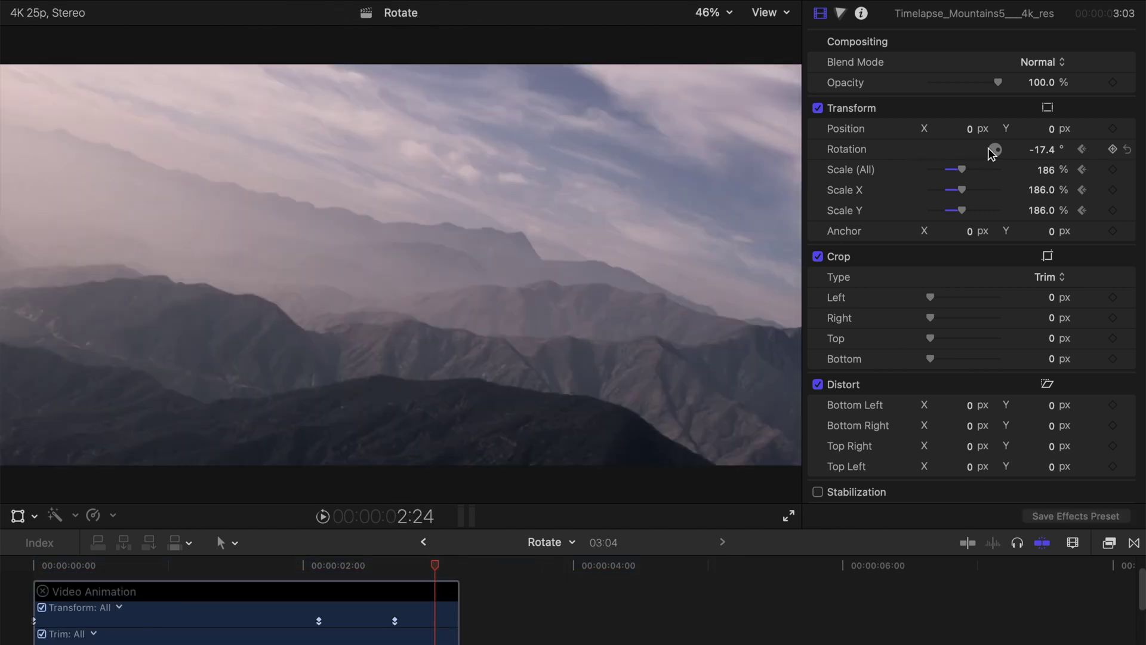
drag(999, 150, 980, 169)
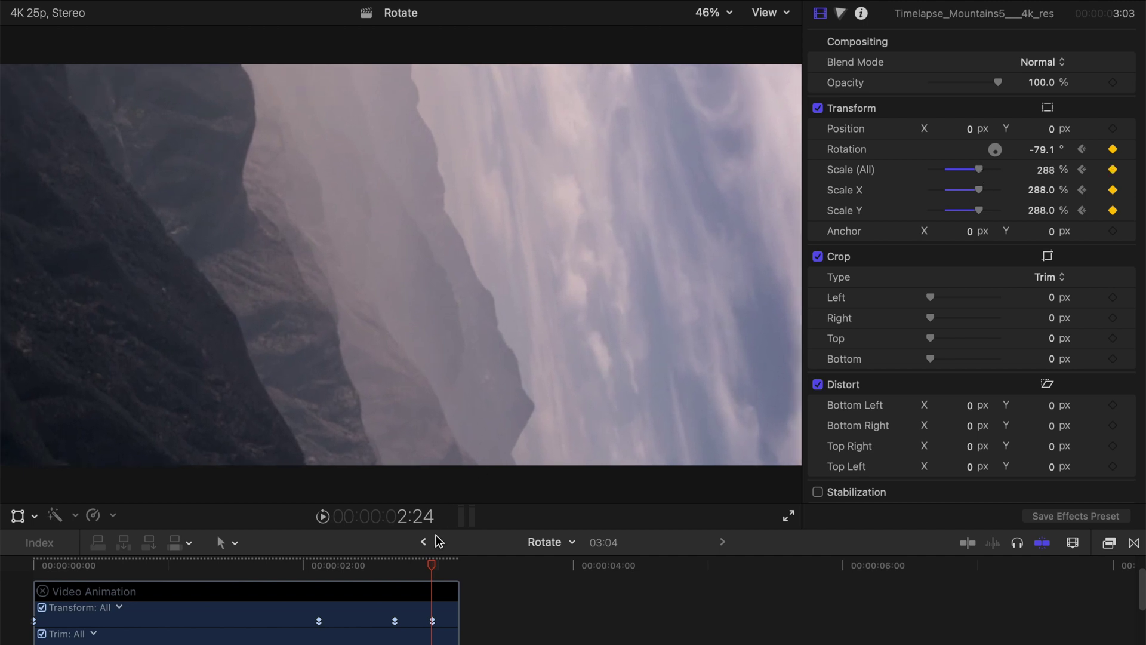
scroll(431, 589, down, 5)
drag(452, 609, 431, 609)
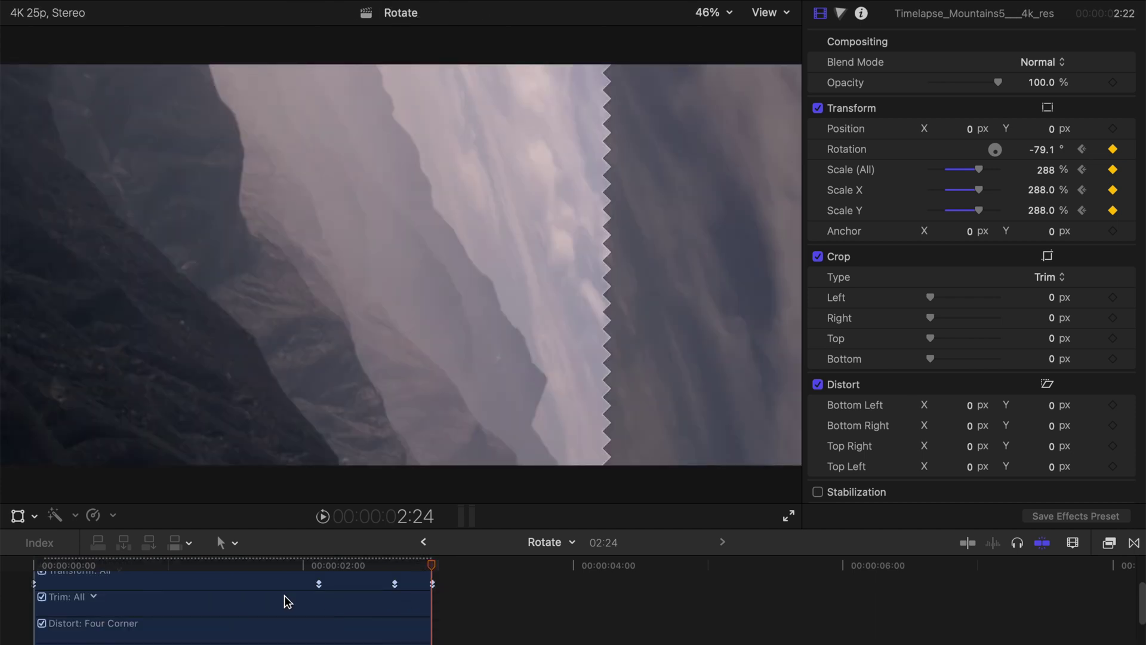
click(38, 571)
Step: Play the finished zoom-and-spin animation from the clip start
click(31, 564)
key(space)
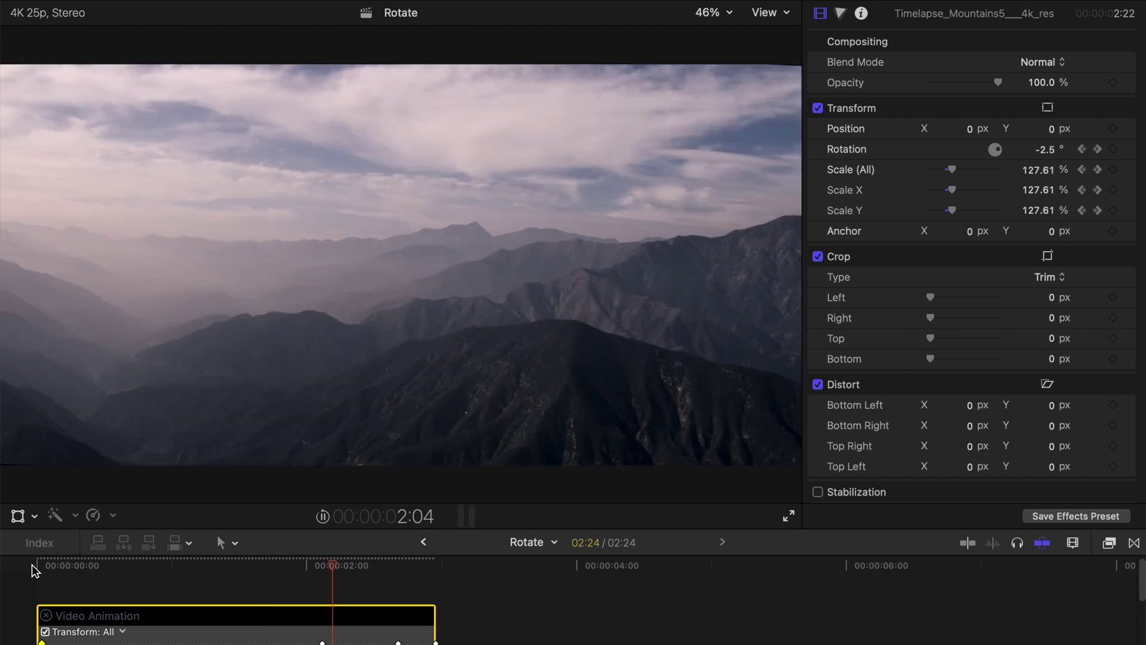
key(space)
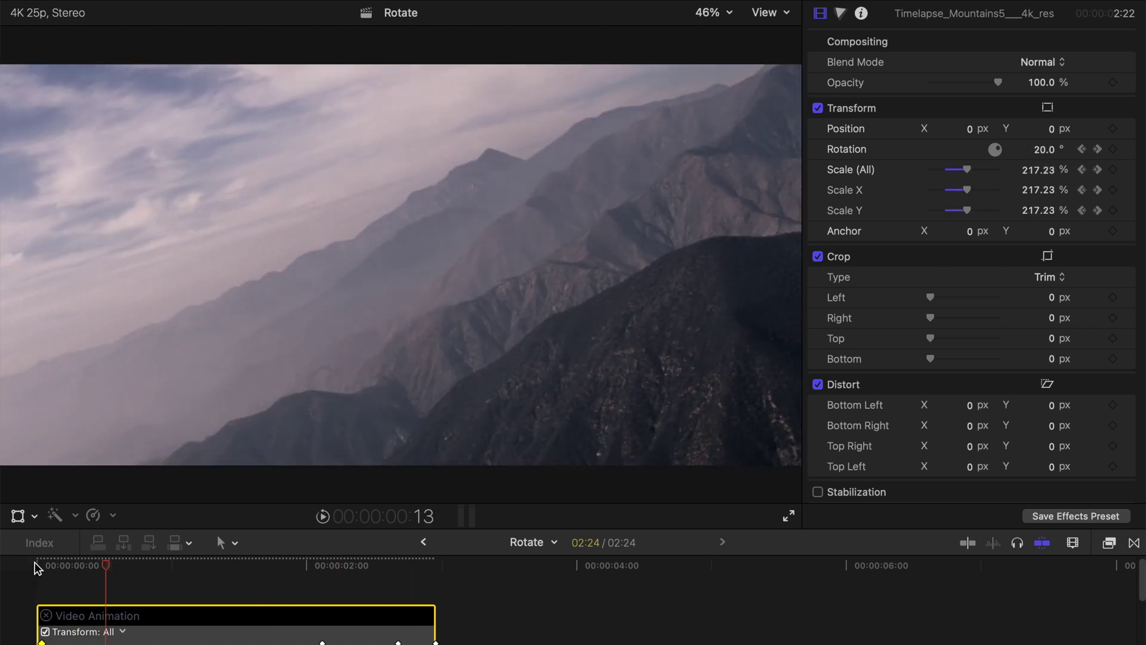
scroll(263, 577, down, 3)
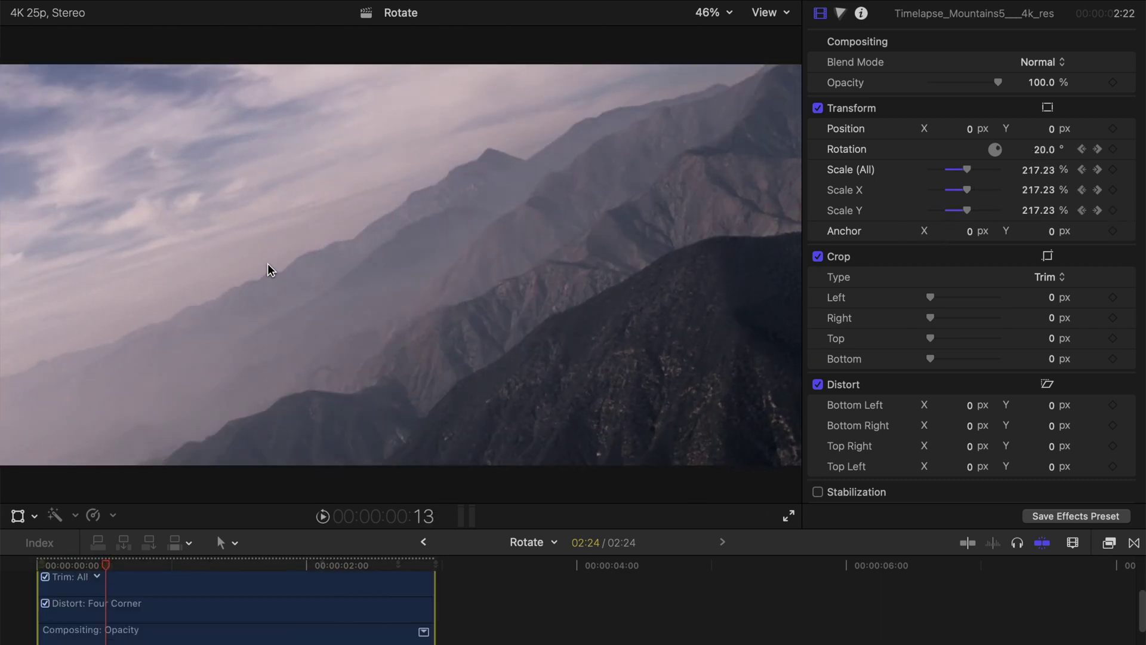
scroll(319, 597, down, 4)
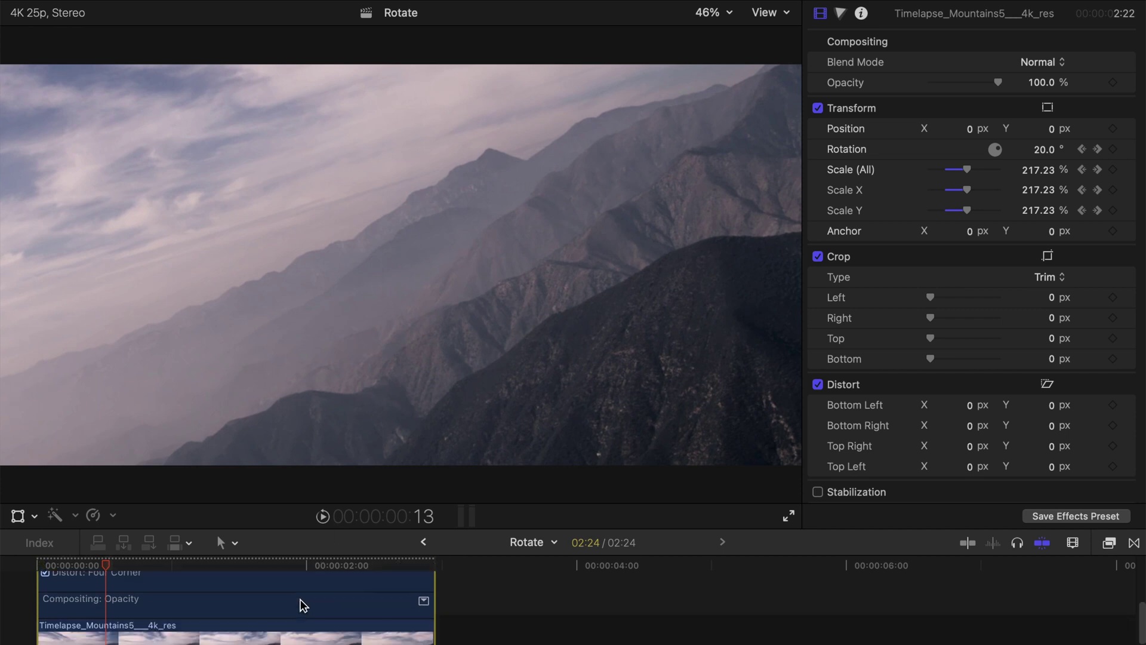
Step: Hide Video Animation on the clip and play it through once more to review
right_click(198, 615)
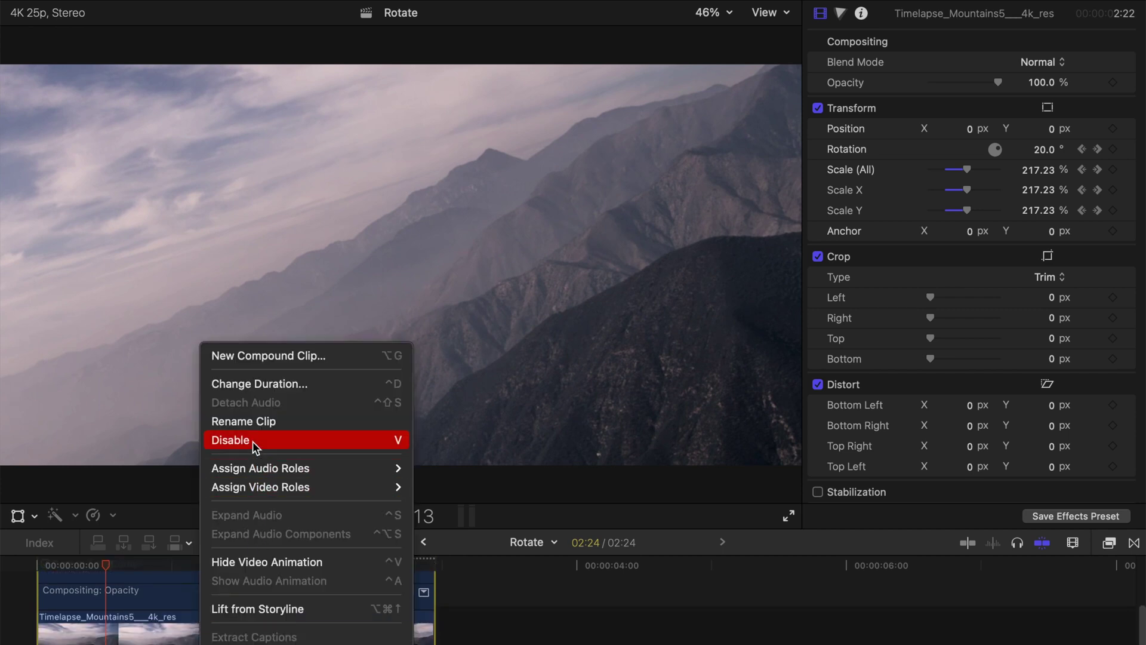
click(255, 564)
click(39, 578)
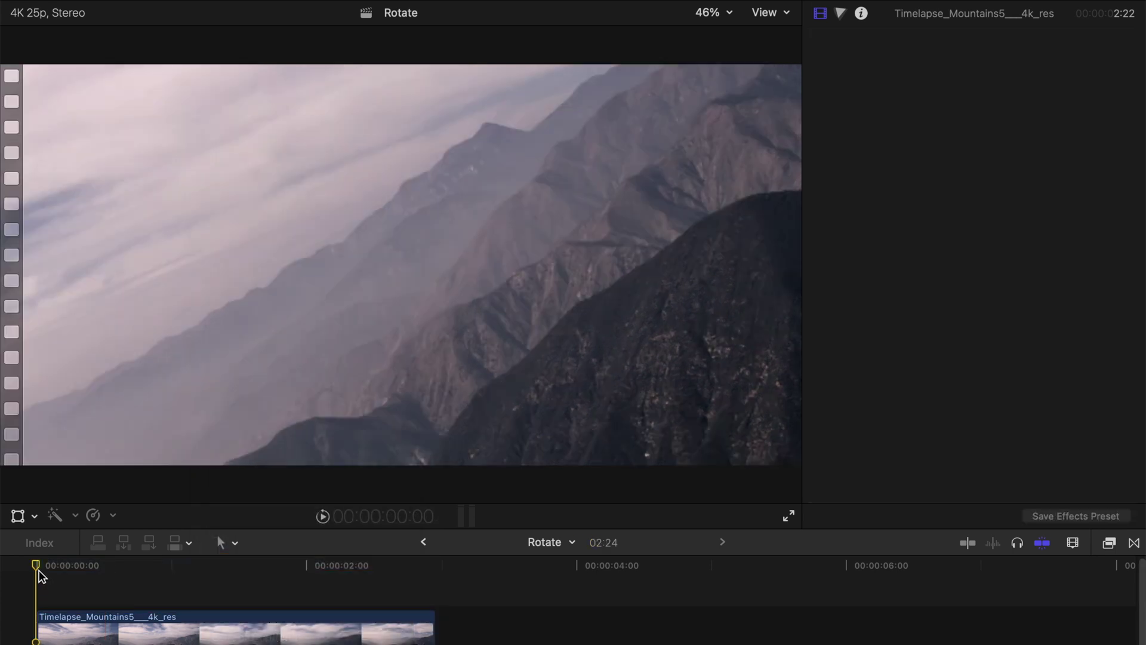
key(space)
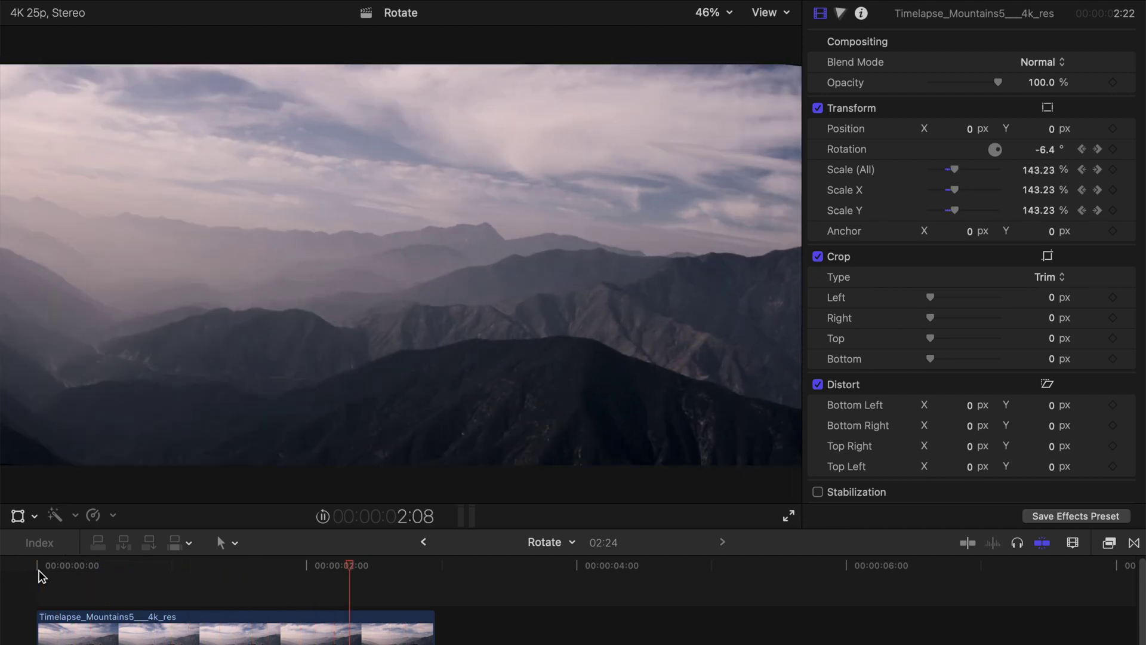
key(space)
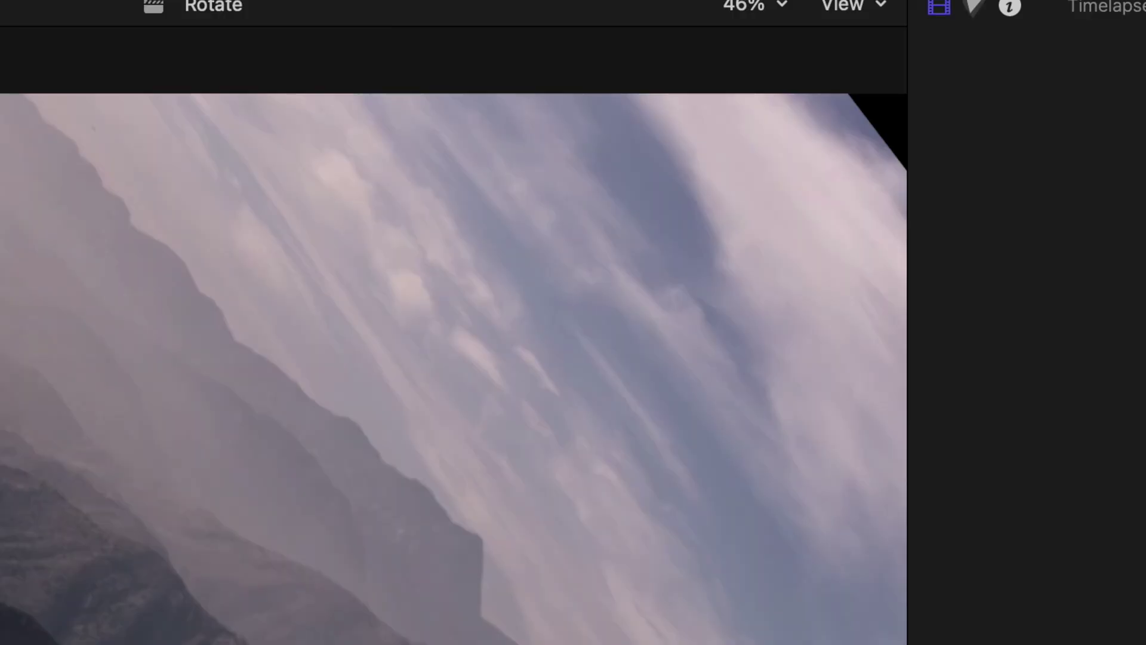
key(Home)
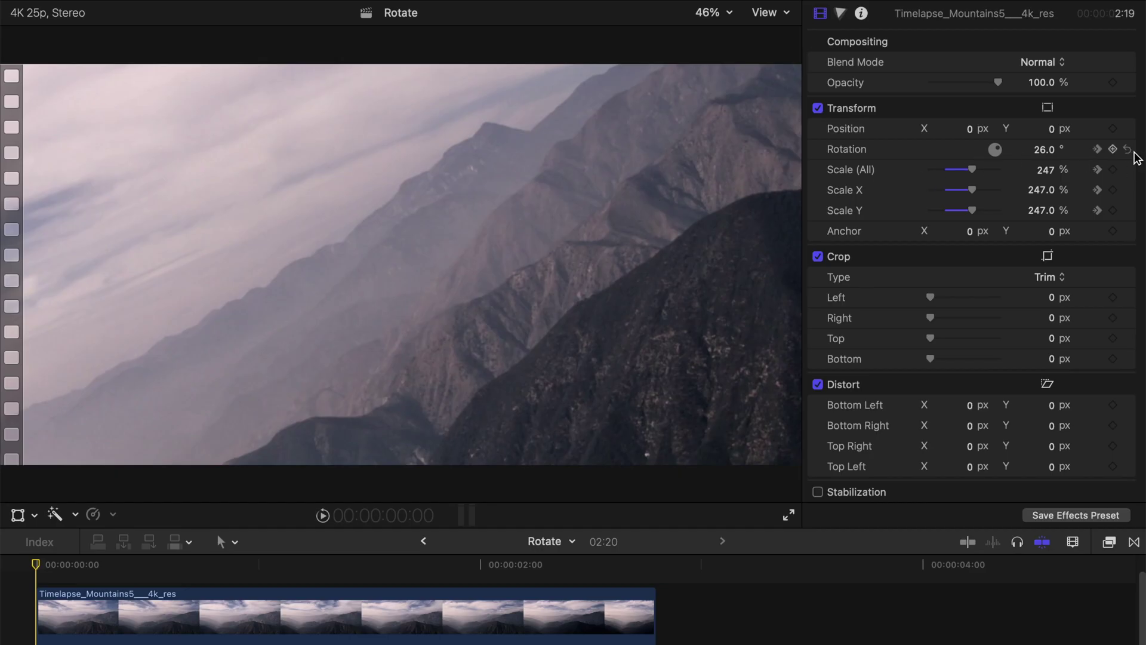
Step: Reset rotation and scale, then keyframe Scale at 118% on the clip's first frame
click(1128, 149)
click(1128, 170)
click(1040, 172)
text(118)
key(Return)
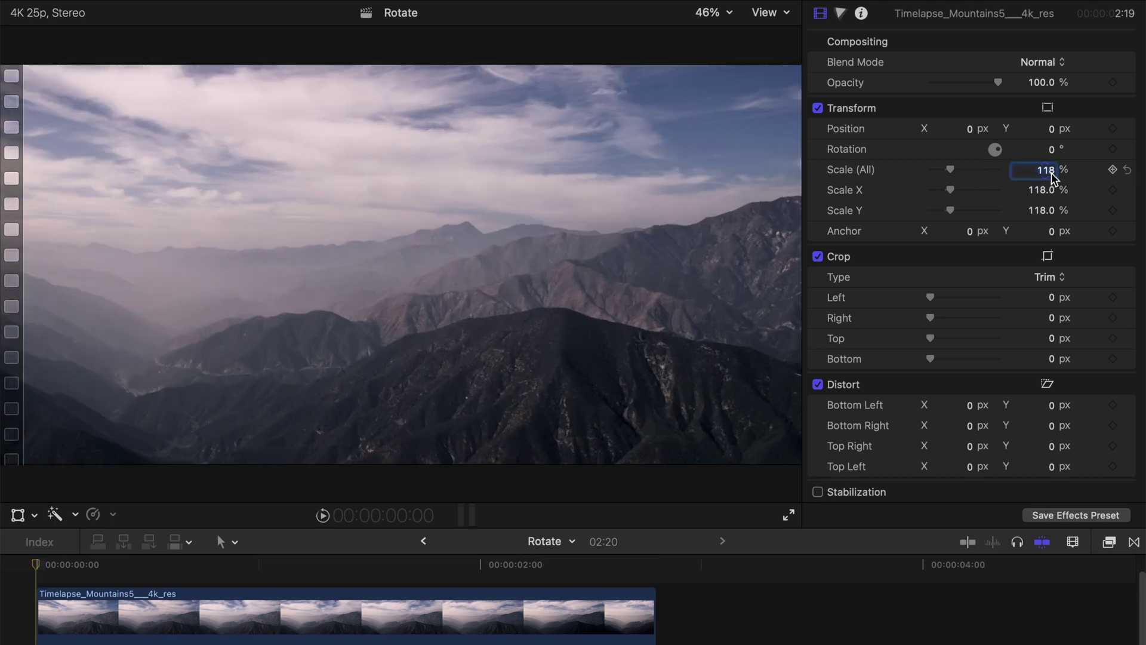
click(1113, 169)
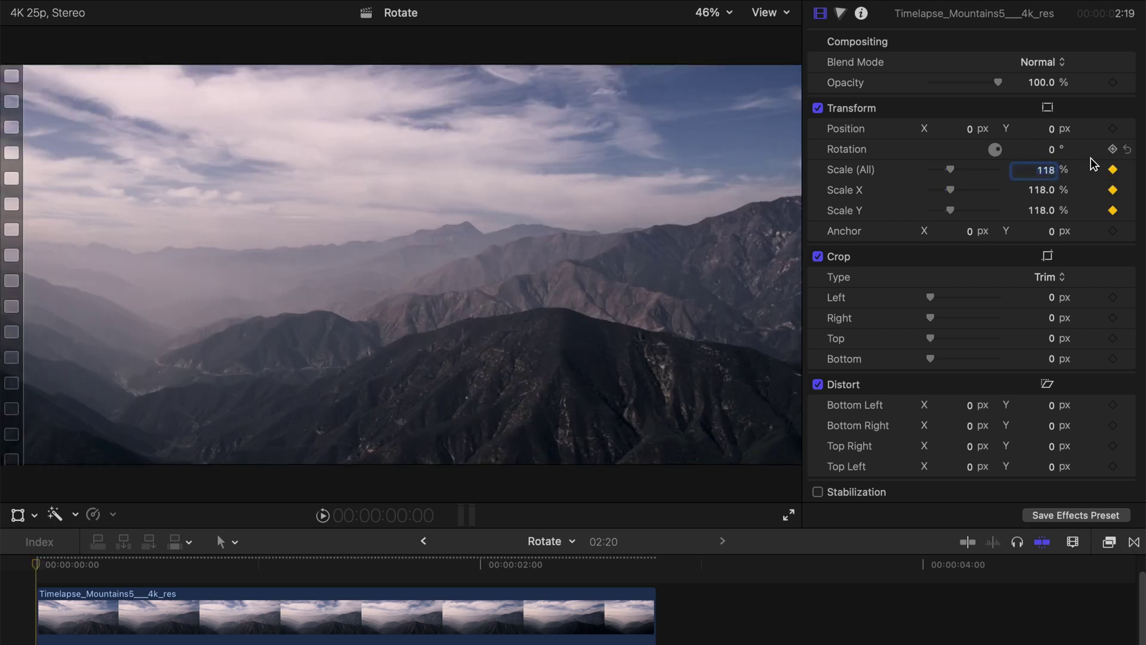
Step: Zoom in sharply at 1:00, then set Scale 118% and Rotation 360° at 1:06
click(232, 560)
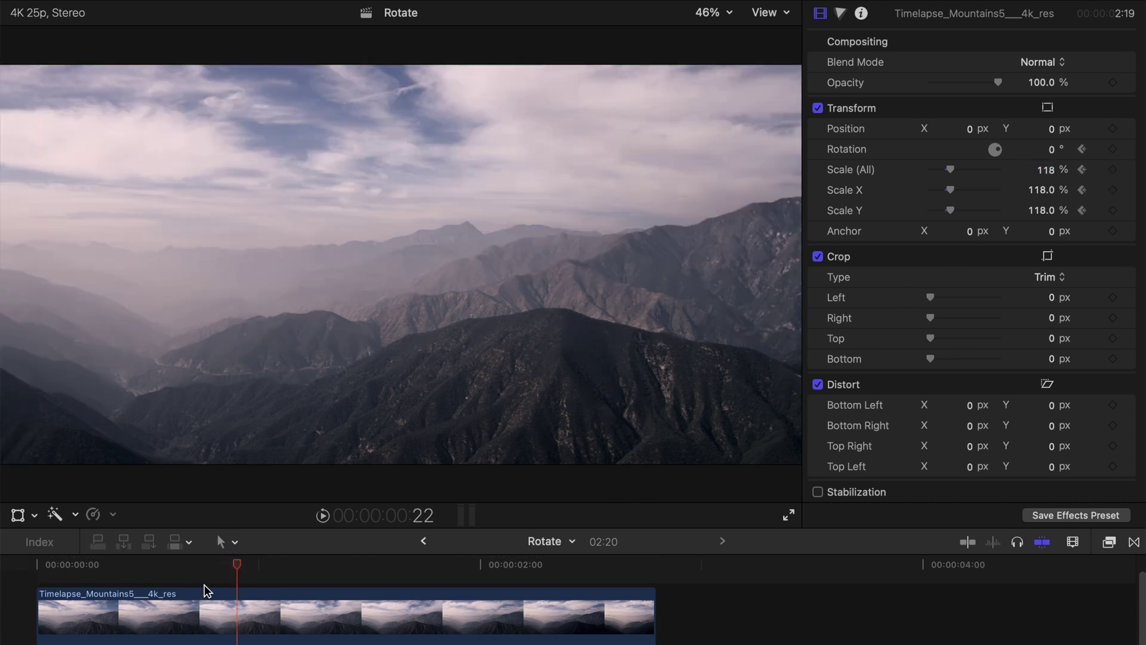
click(258, 563)
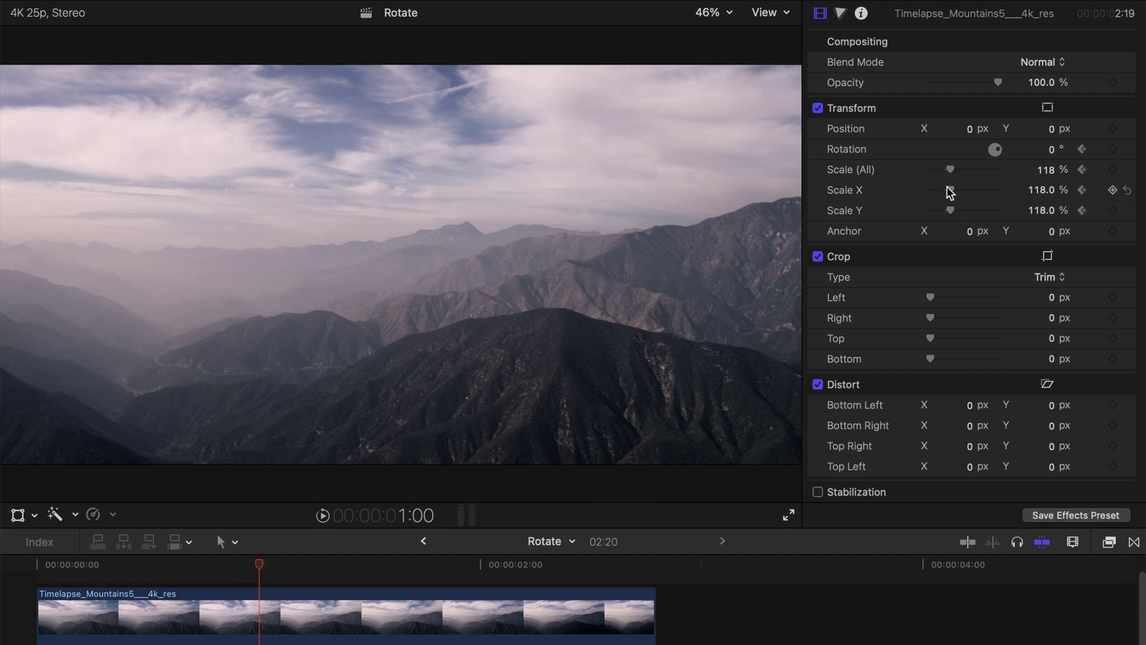
drag(953, 171, 980, 147)
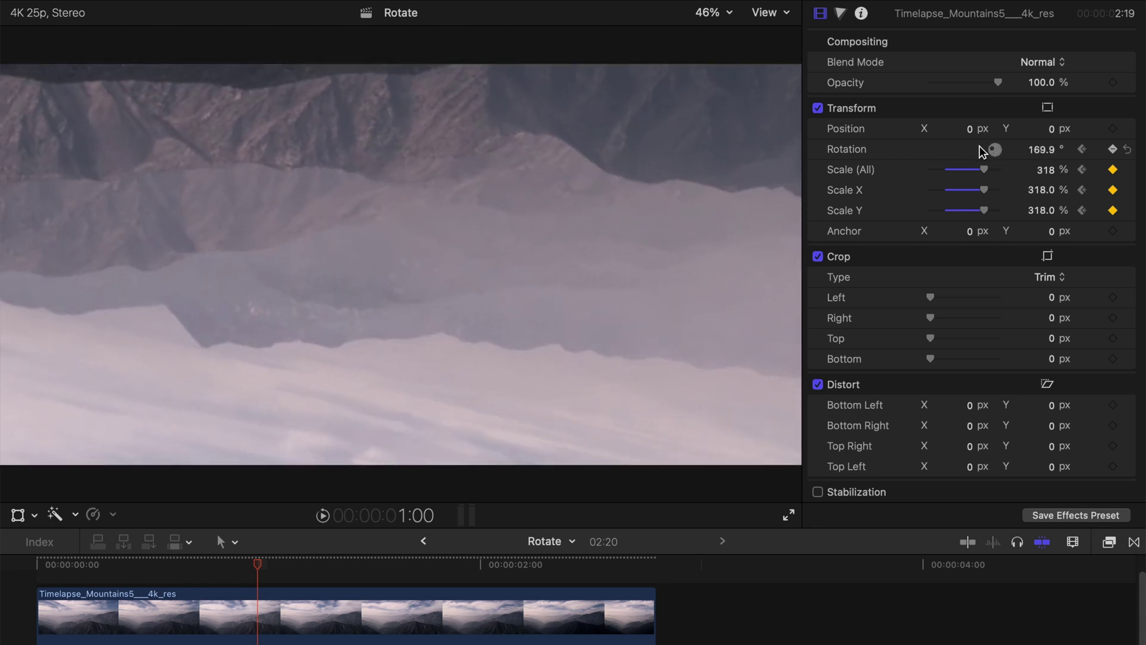
click(319, 564)
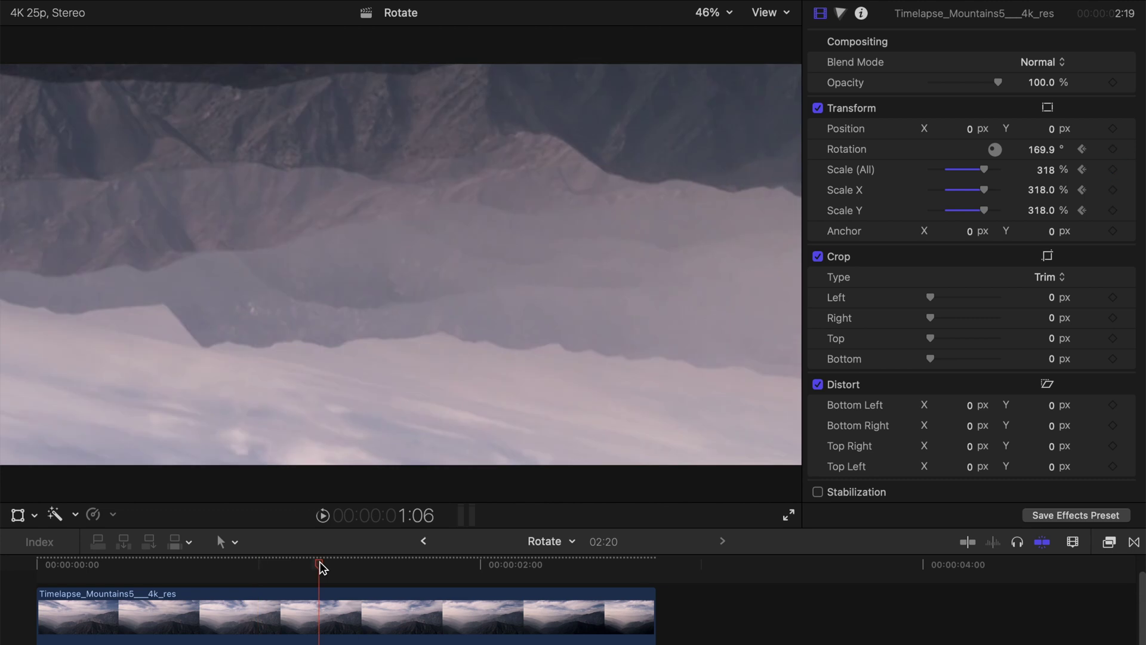
double_click(1046, 170)
text(118)
key(Return)
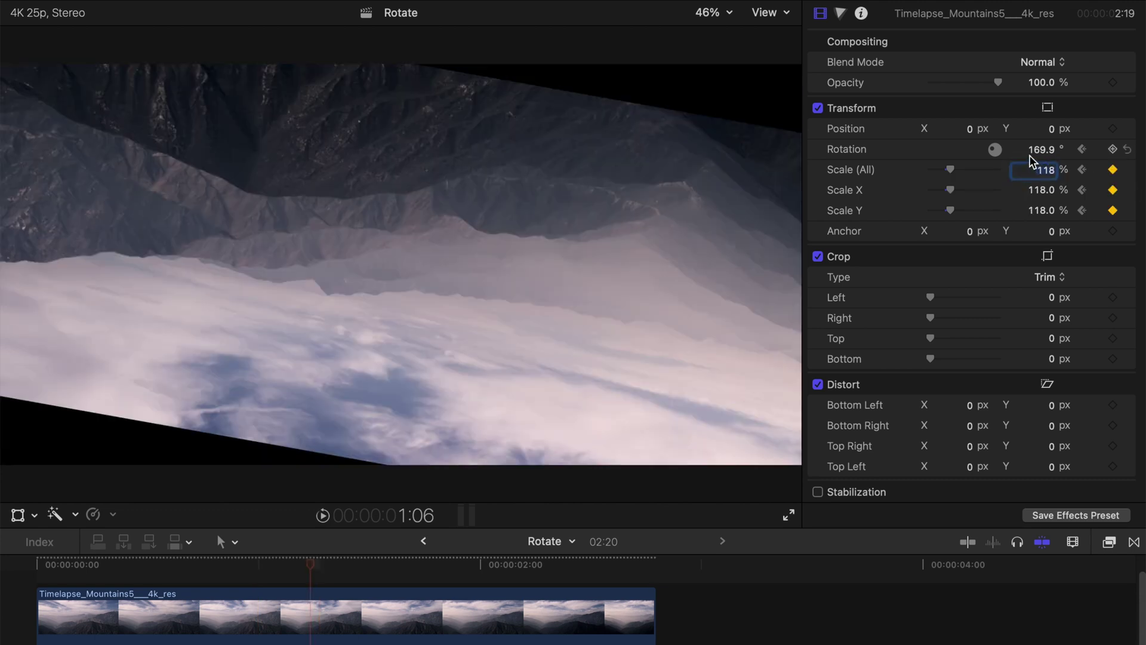
text(360)
key(Return)
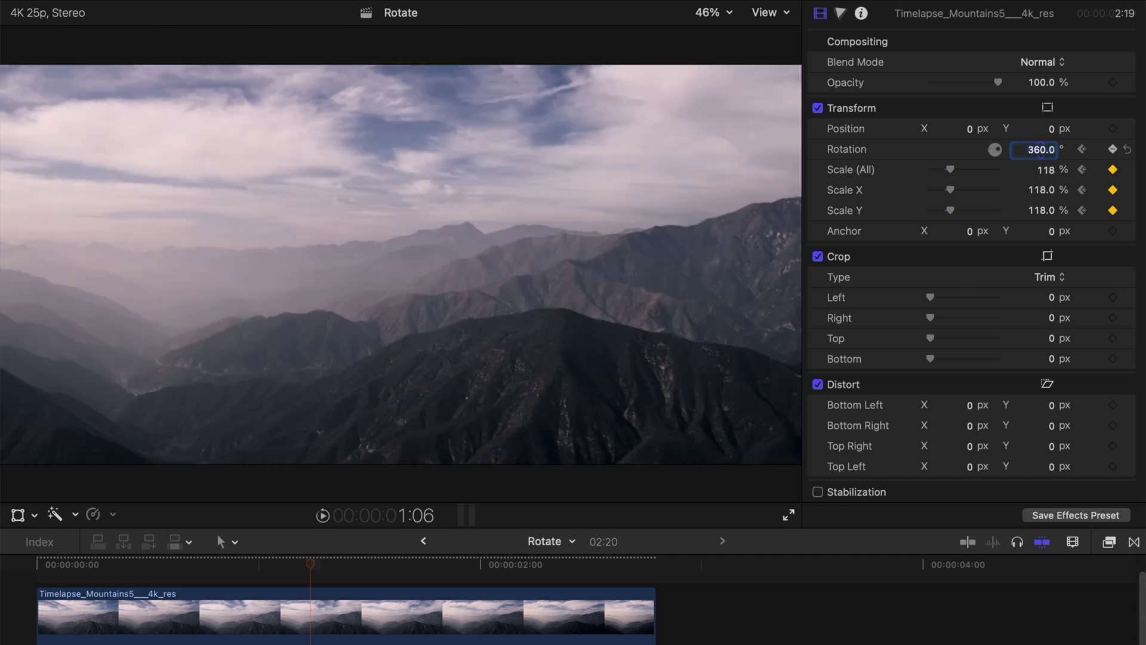
Step: Play the 360° spin and scrub through its opening frames to check it
click(37, 584)
key(space)
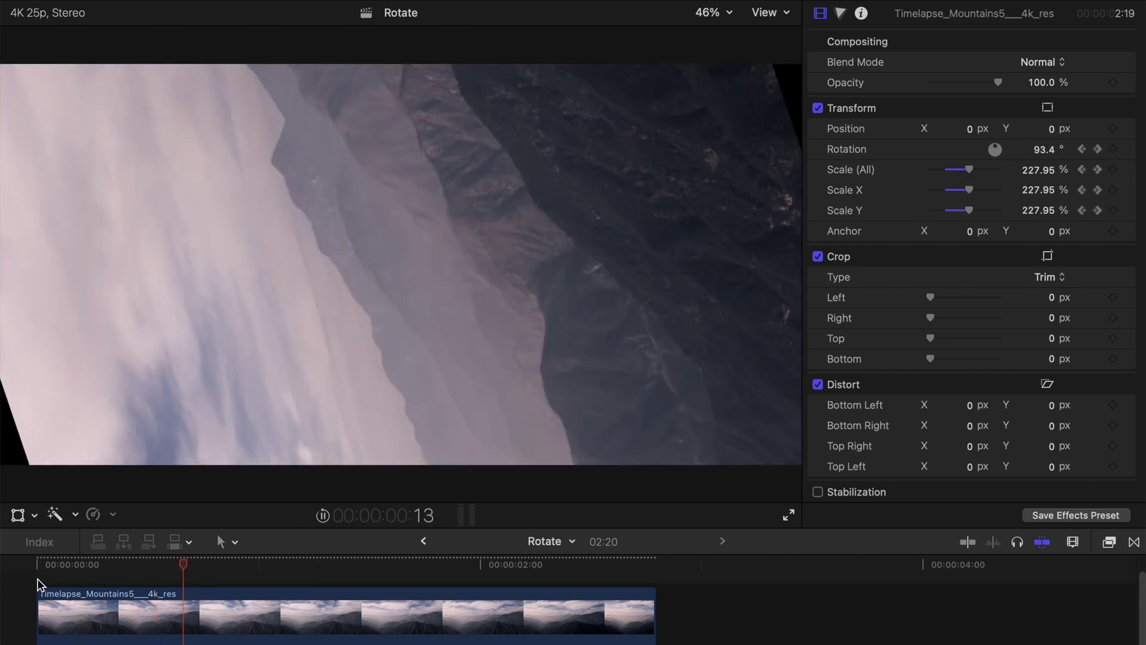
key(space)
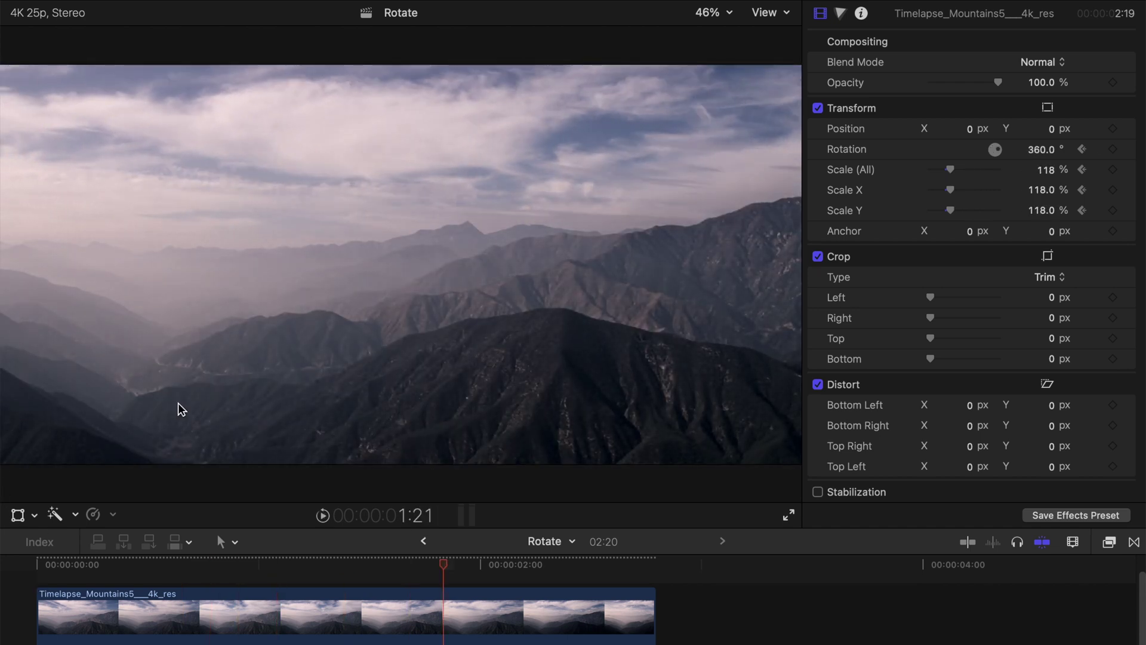
click(130, 561)
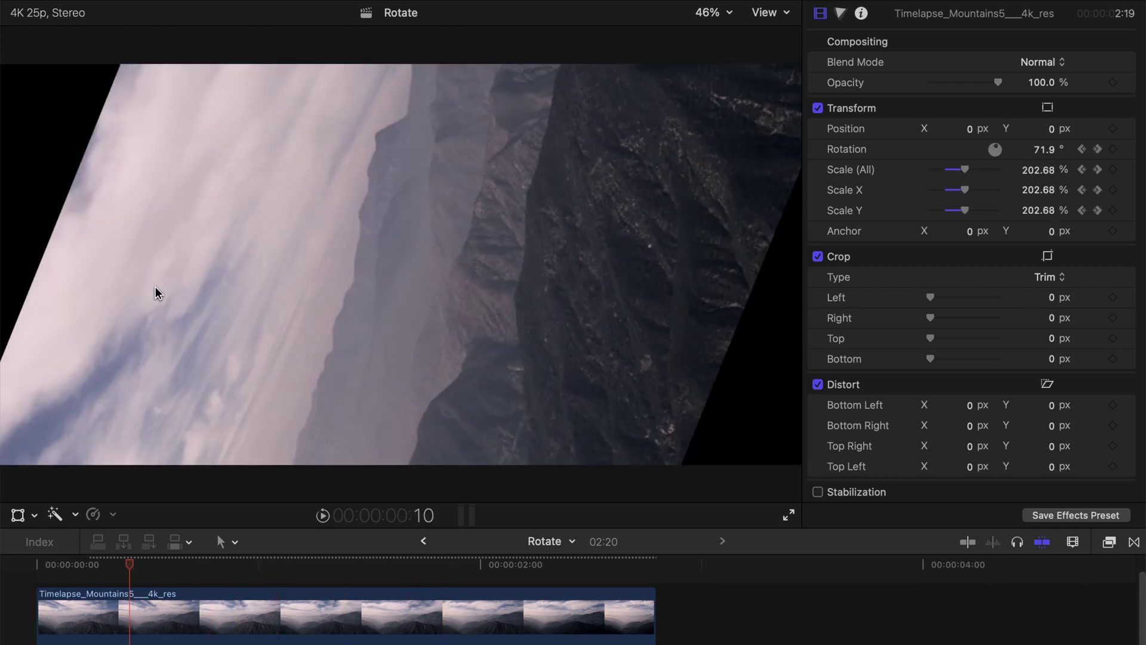
drag(129, 574, 40, 582)
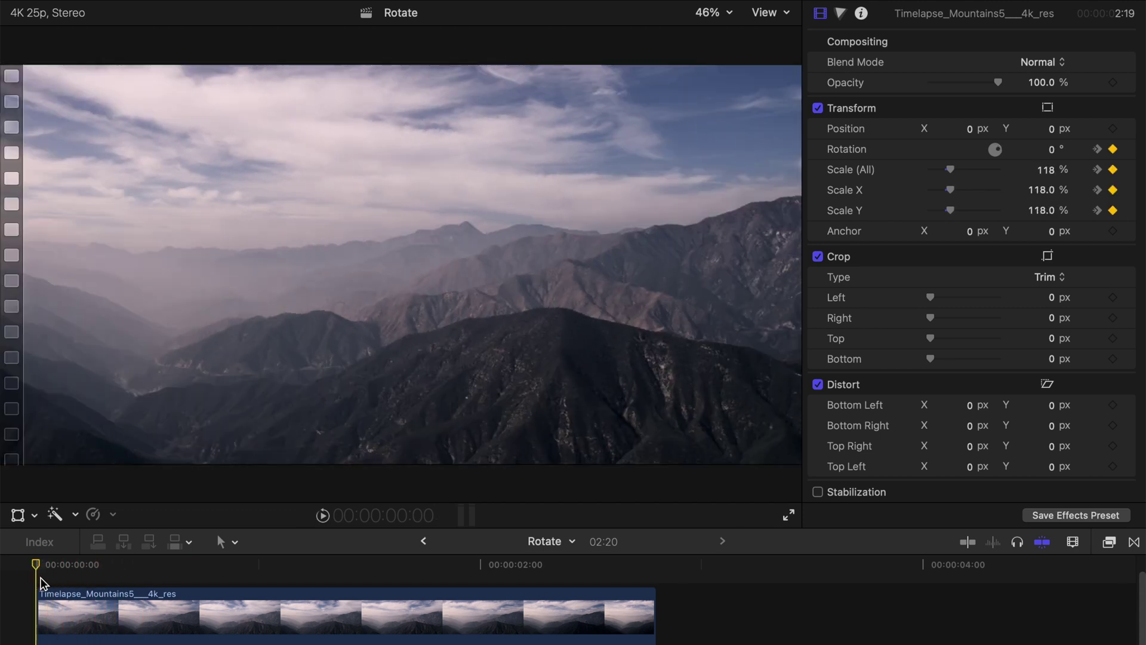
Step: Show Video Animation and add raised scale keyframes near the start and at 0:04 (246%)
right_click(99, 615)
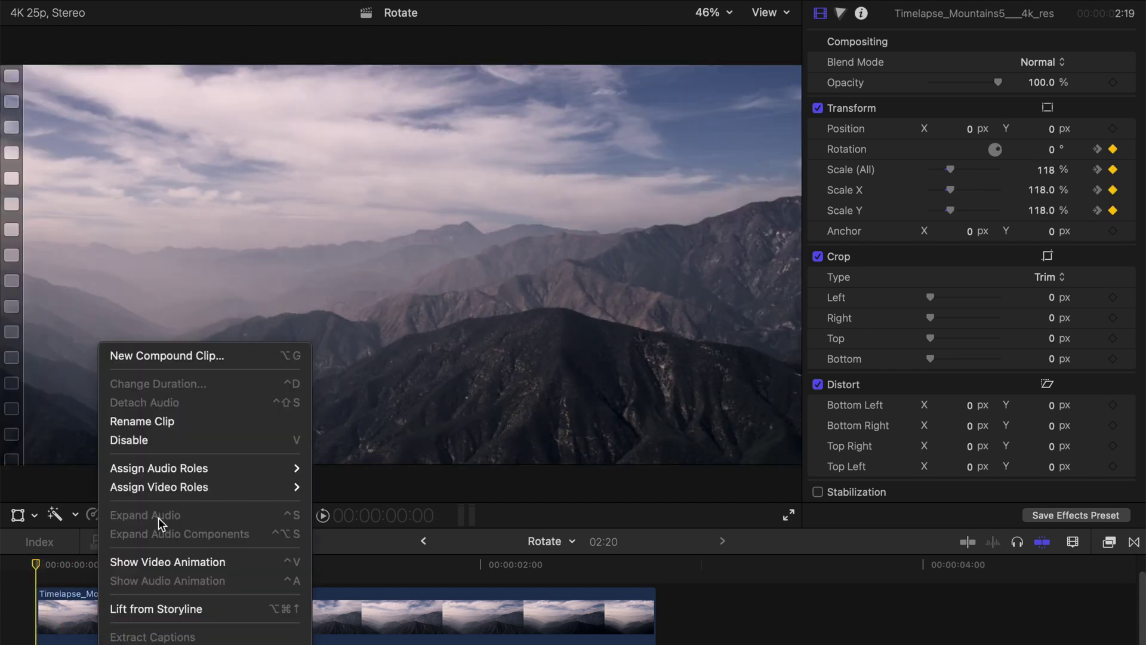
click(122, 566)
drag(84, 589, 46, 566)
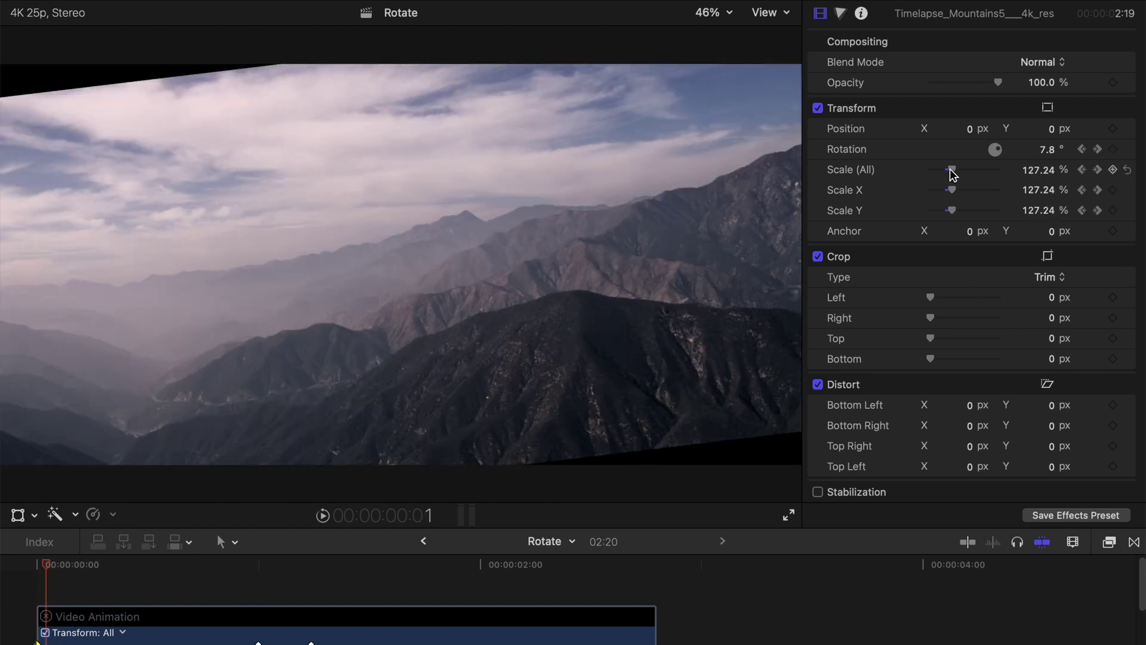
drag(952, 169, 958, 169)
click(42, 565)
drag(57, 571, 61, 568)
mouse_move(957, 170)
mouse_down()
mouse_move(999, 177)
mouse_move(977, 173)
mouse_up()
Step: Add higher scale keyframes at 0:09 (274%) and 1:04 (284%) mid-spin
click(115, 568)
drag(389, 567, 287, 570)
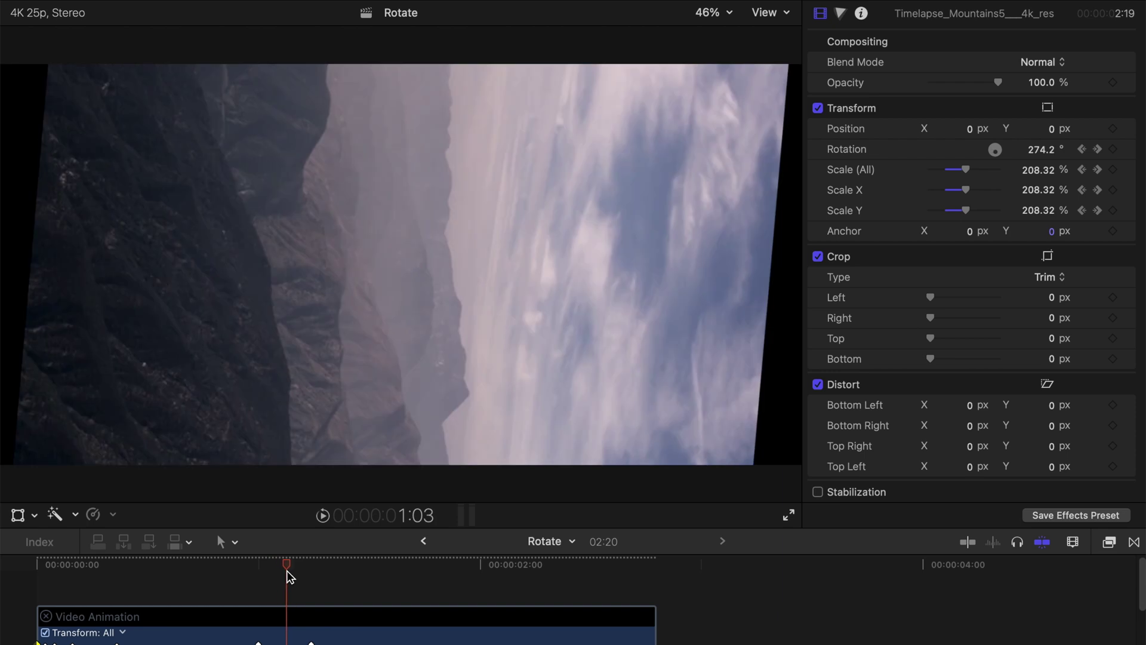
click(293, 566)
drag(973, 171, 984, 177)
drag(308, 568, 301, 568)
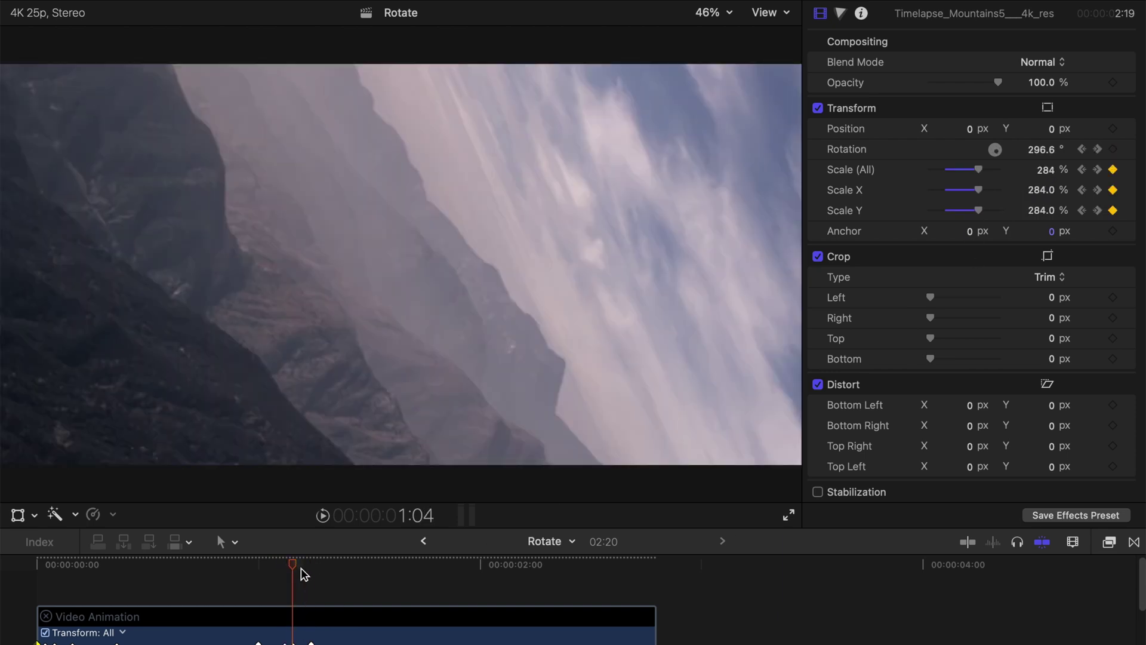